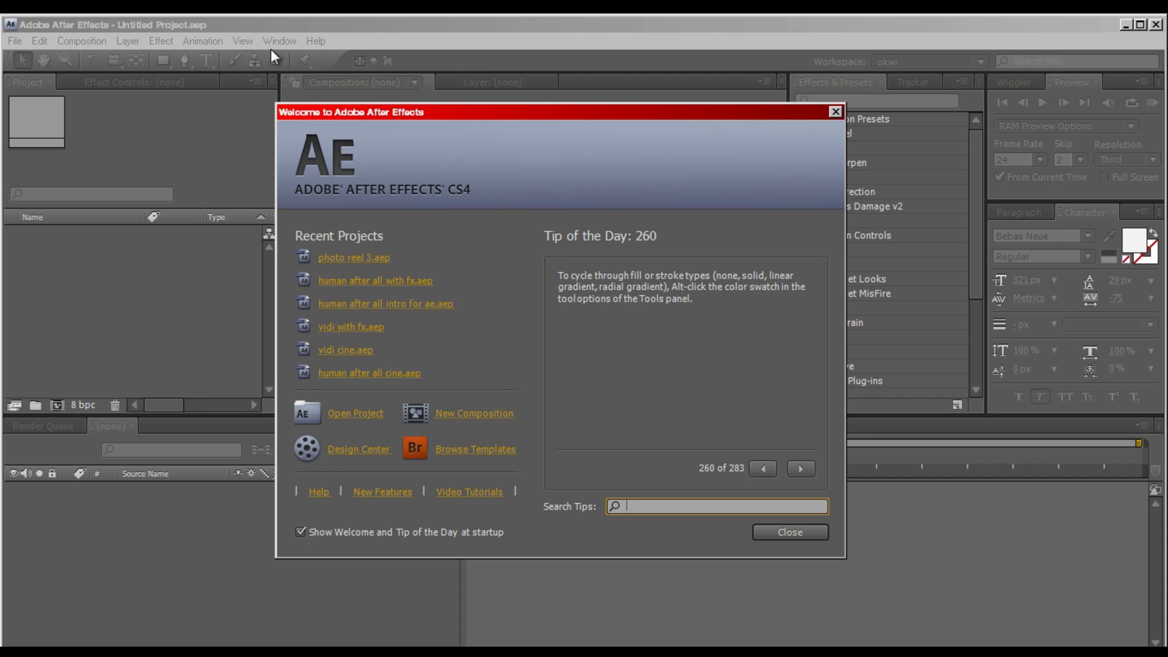
Dismiss the welcome screen and look over the Tracker, Character, Paragraph, Preview and Project panels of the workspace.
key(Escape)
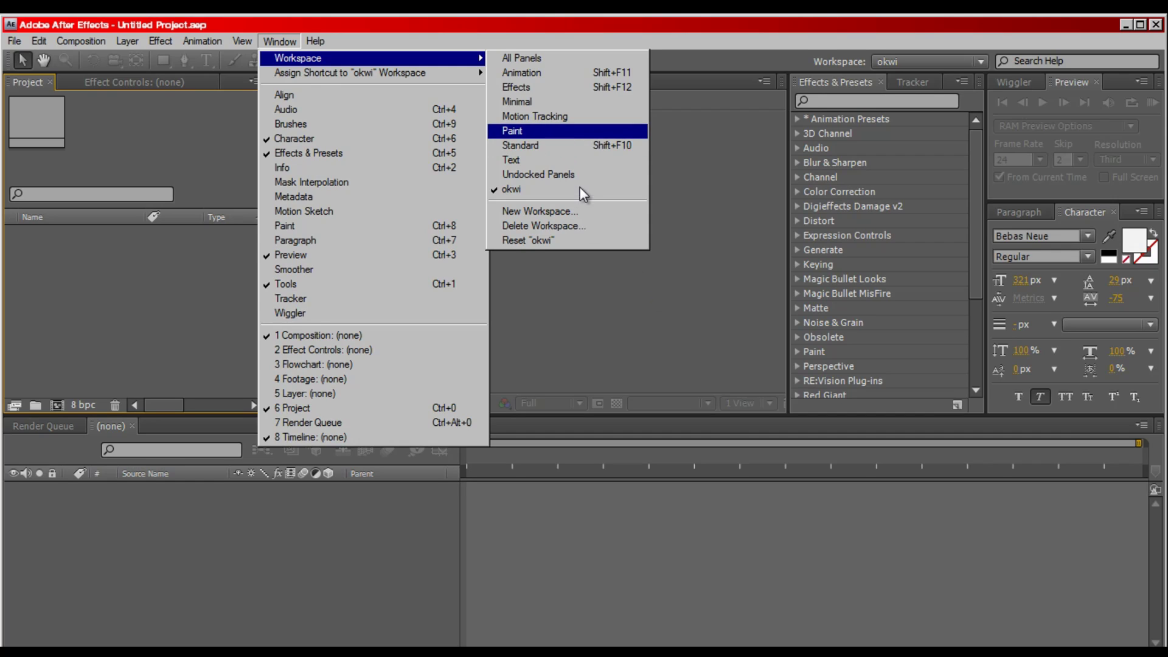
click(862, 86)
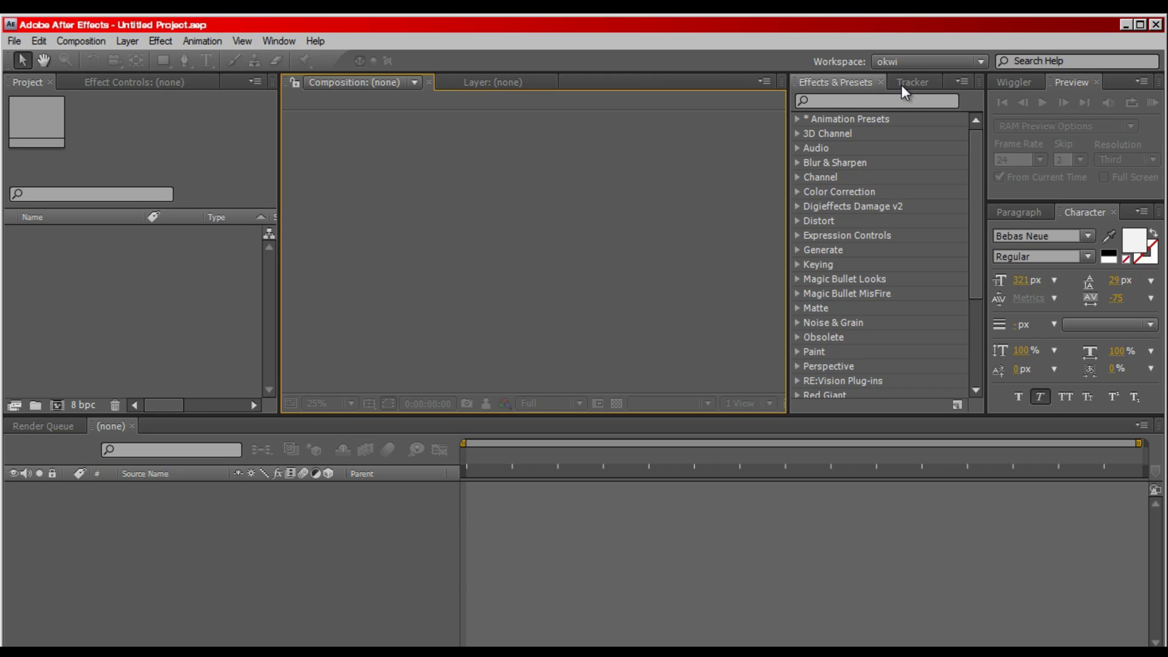
click(1024, 212)
click(1071, 213)
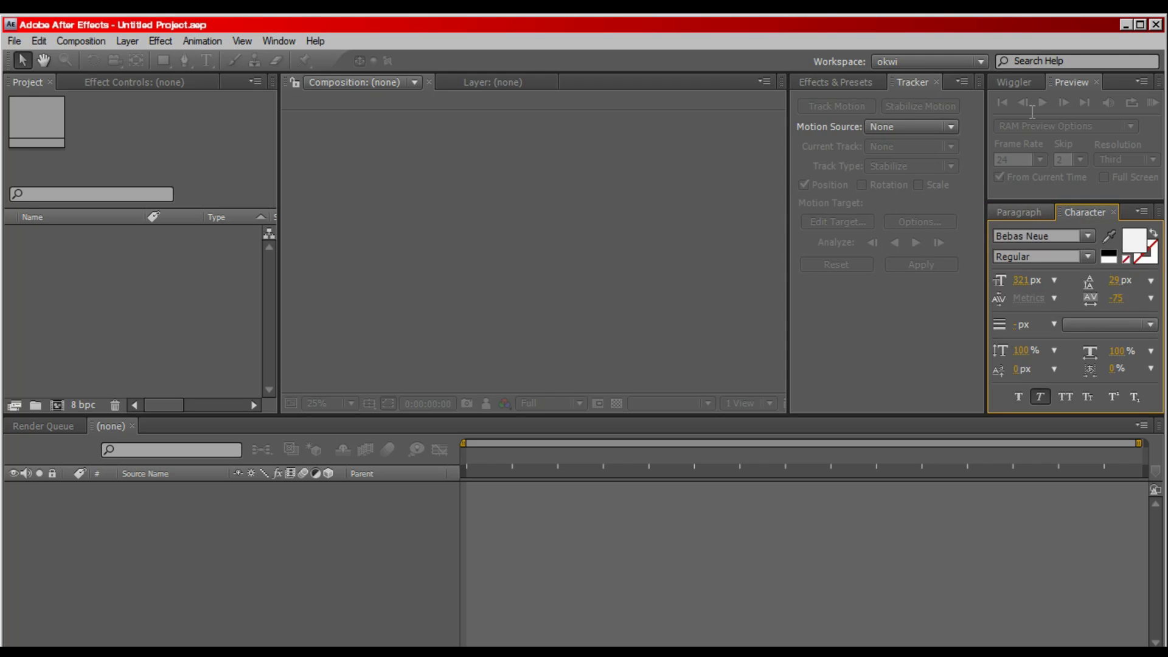
key(ctrl+7)
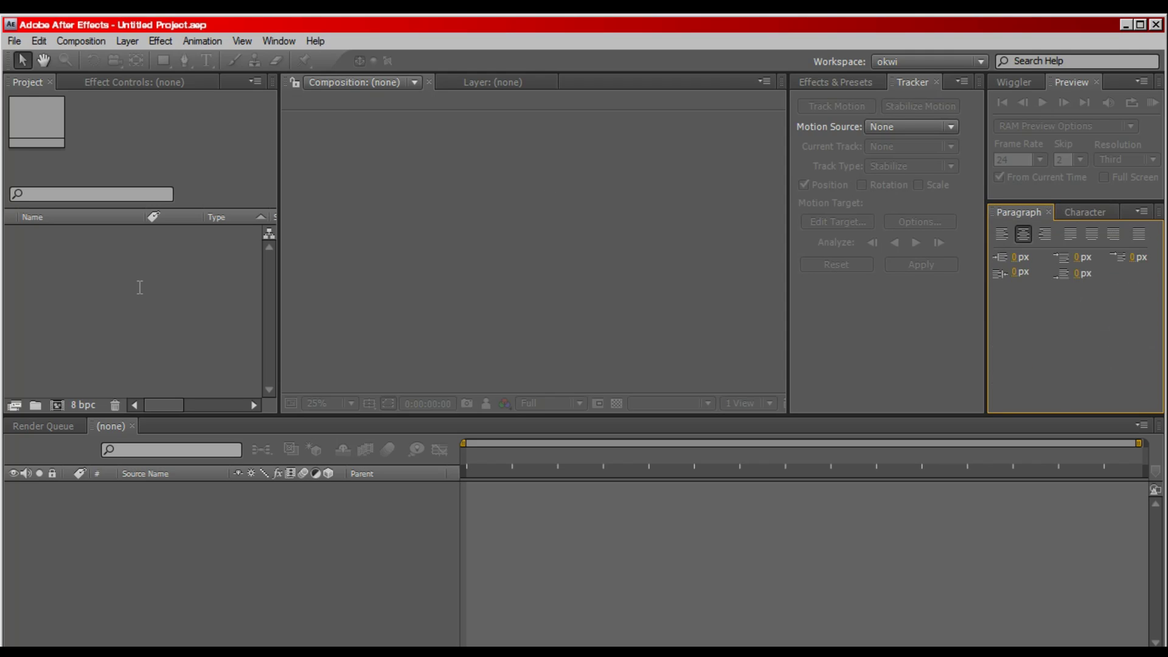
key(ctrl+3)
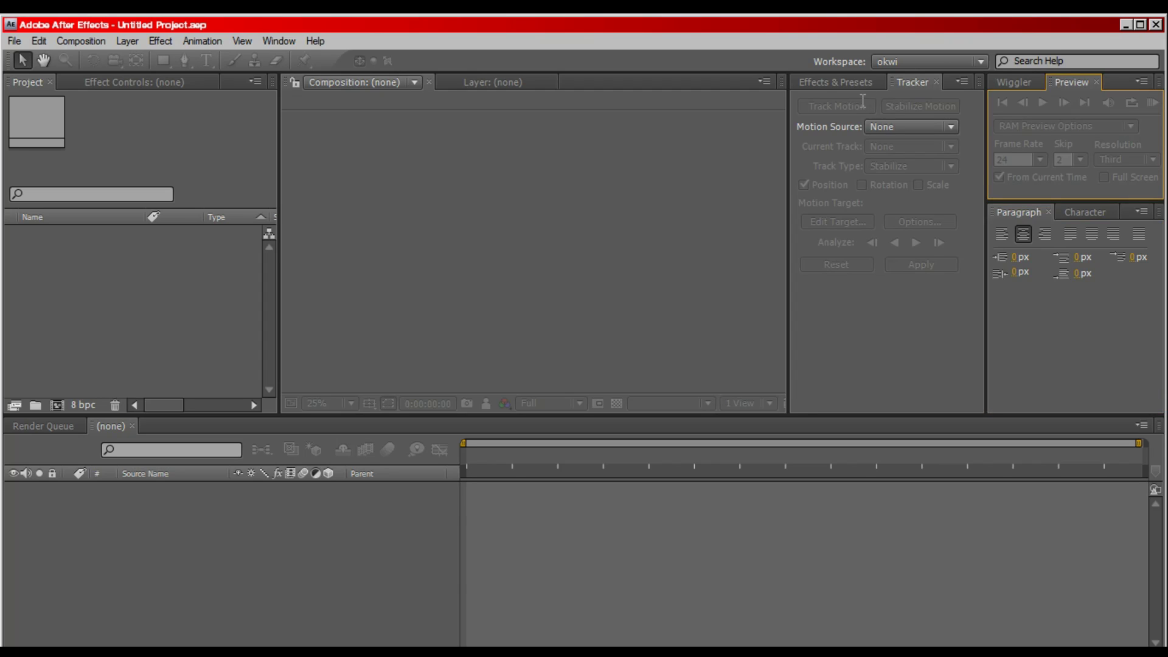
key(ctrl+0)
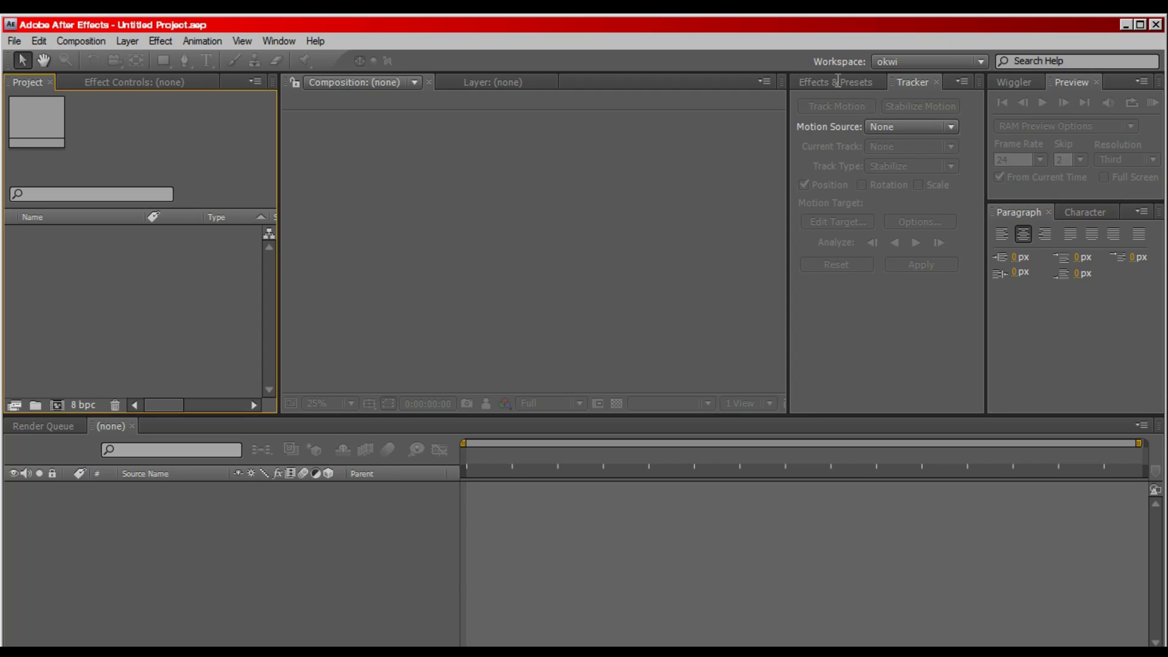
Search the effects and presets for "twixto".
click(838, 80)
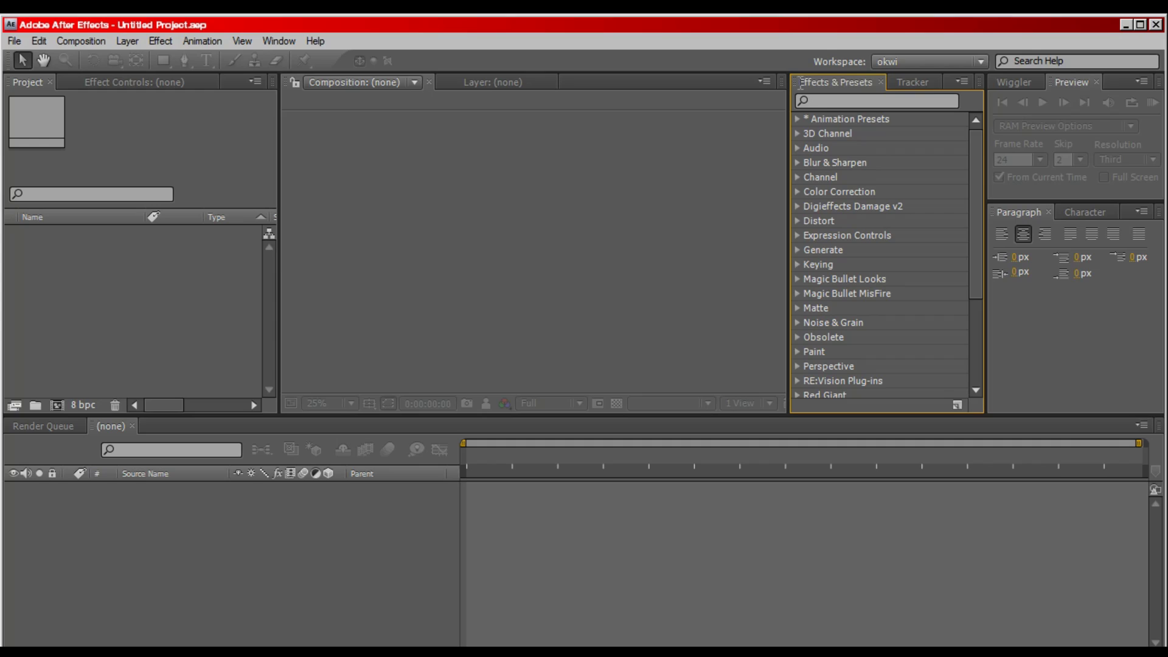
click(825, 101)
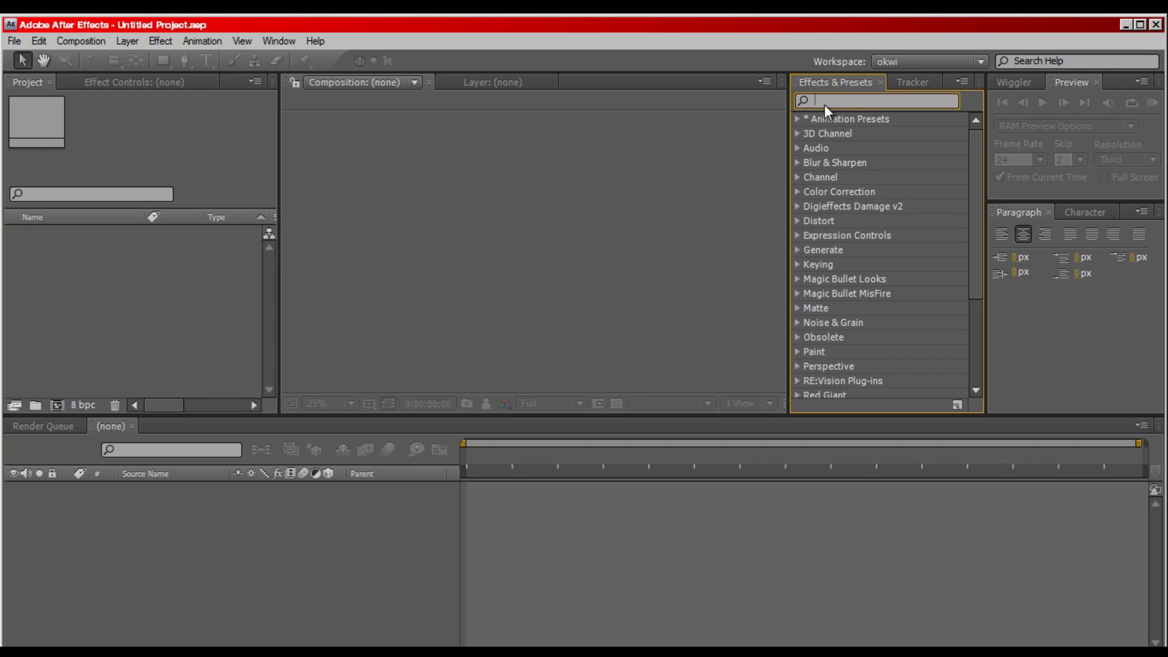
text(twixo)
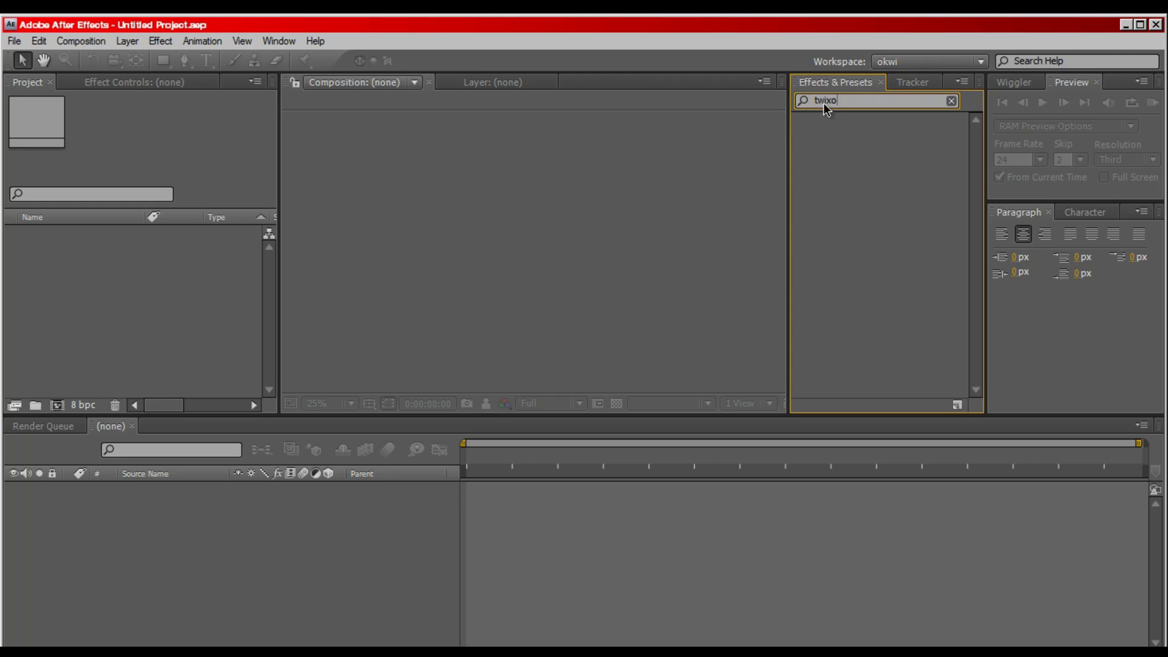
key(BackSpace)
text(to)
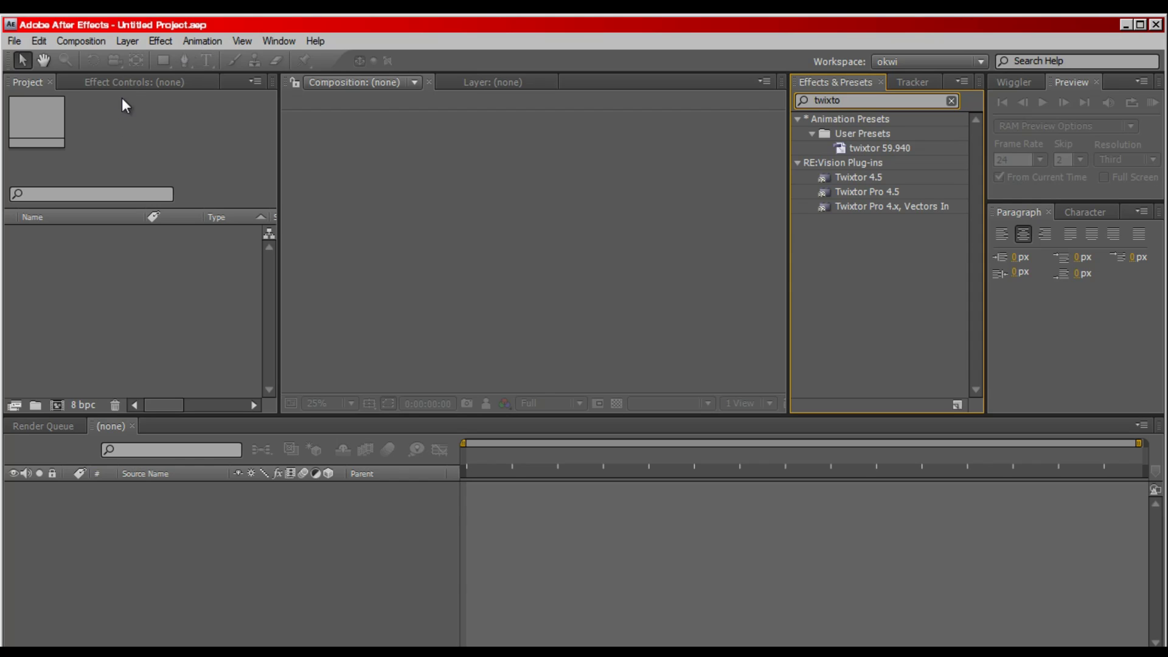
Maximize the application window.
key(alt+a)
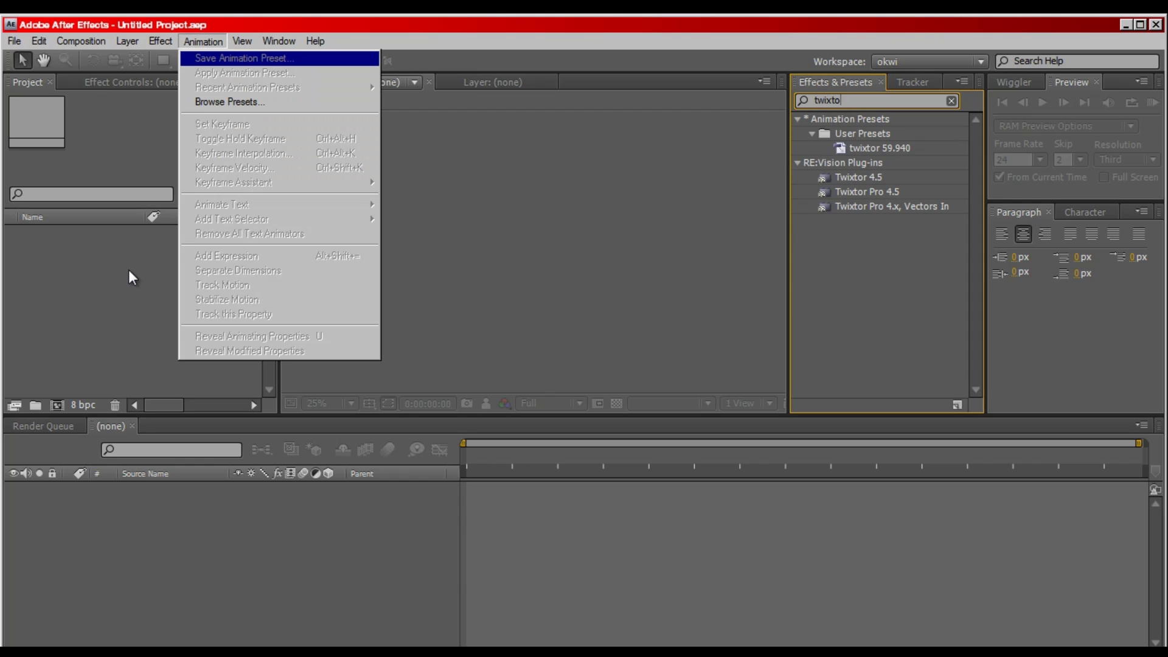
key(Return)
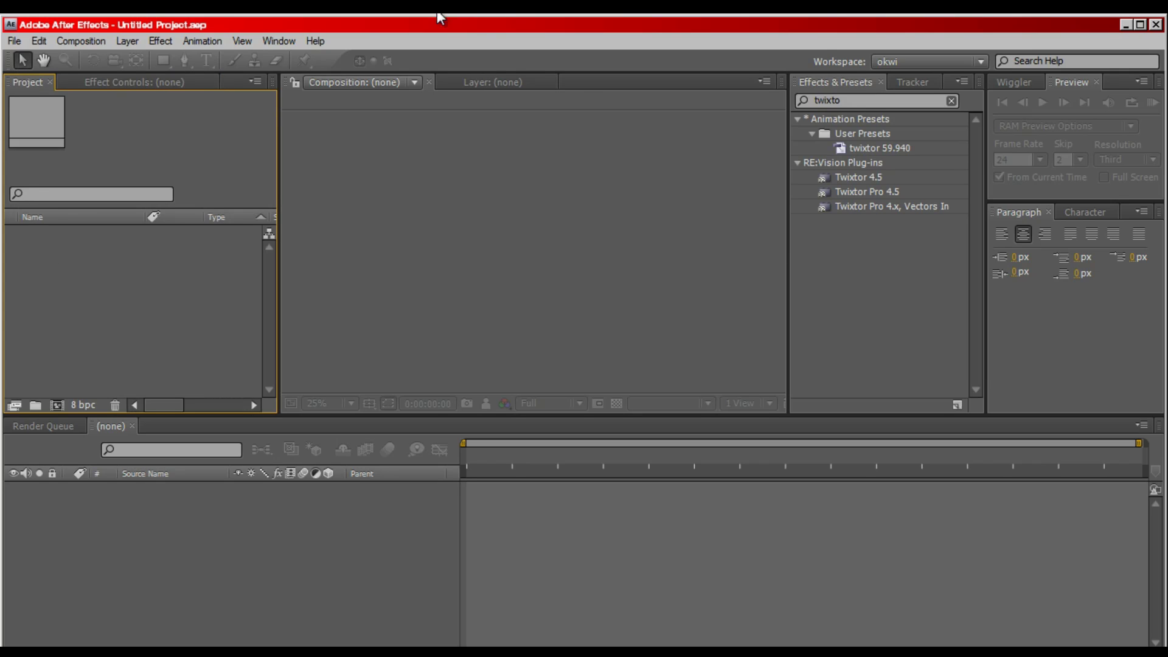
double_click(599, 22)
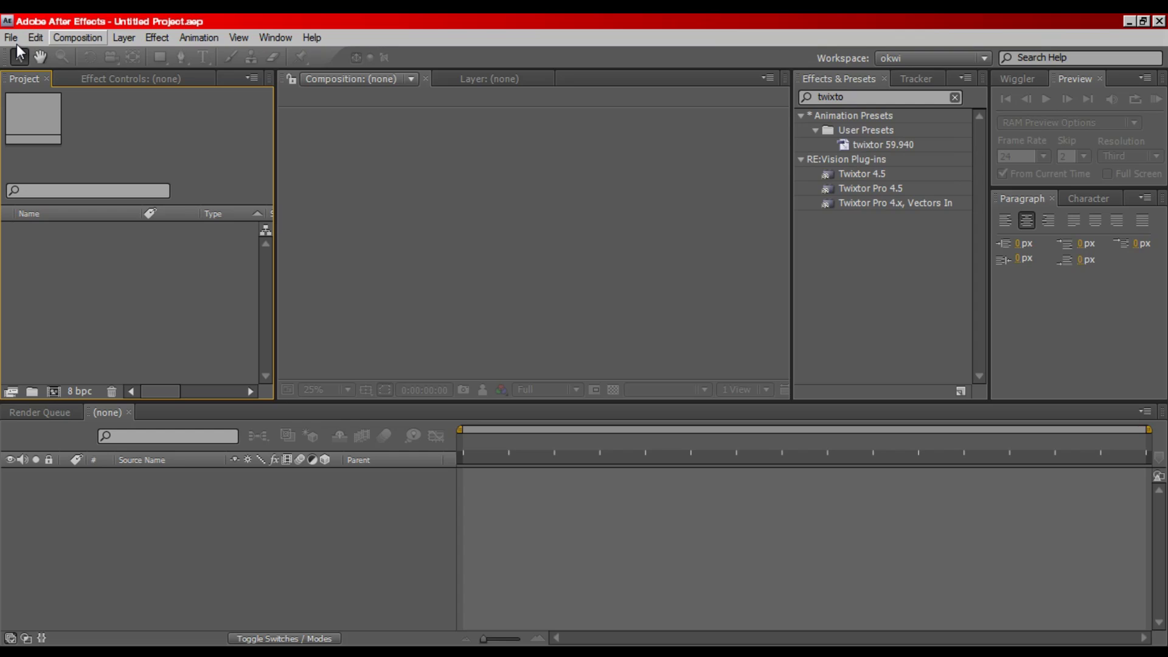
Start a new composition with its aspect ratio locked to 16:9.
click(72, 38)
click(39, 68)
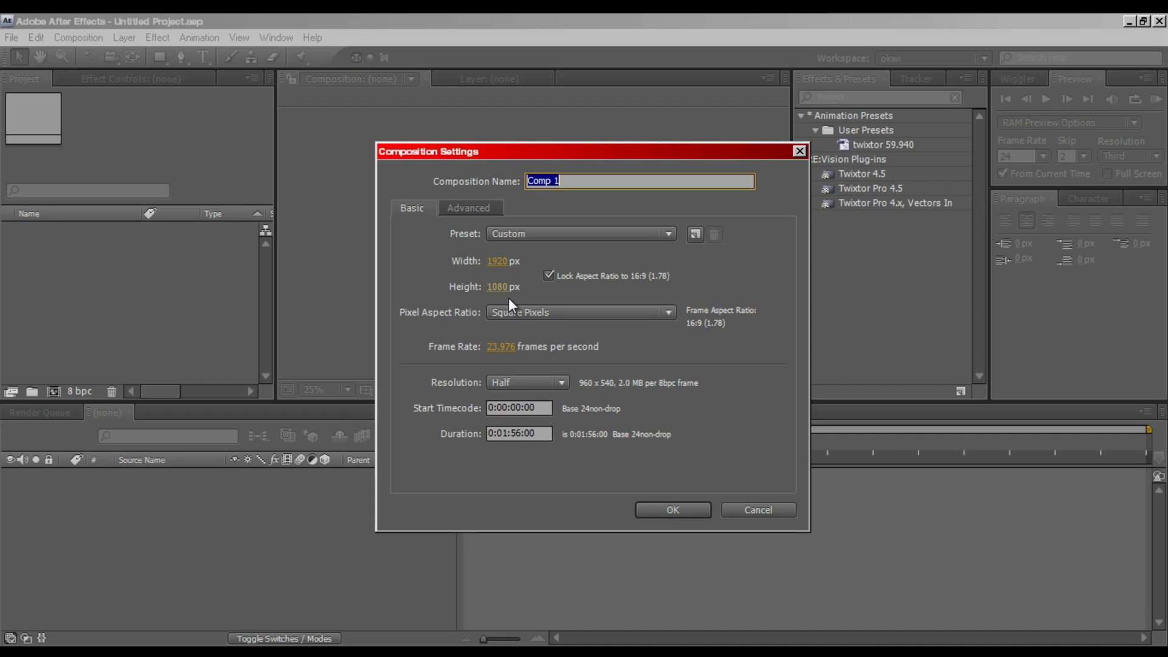
click(548, 275)
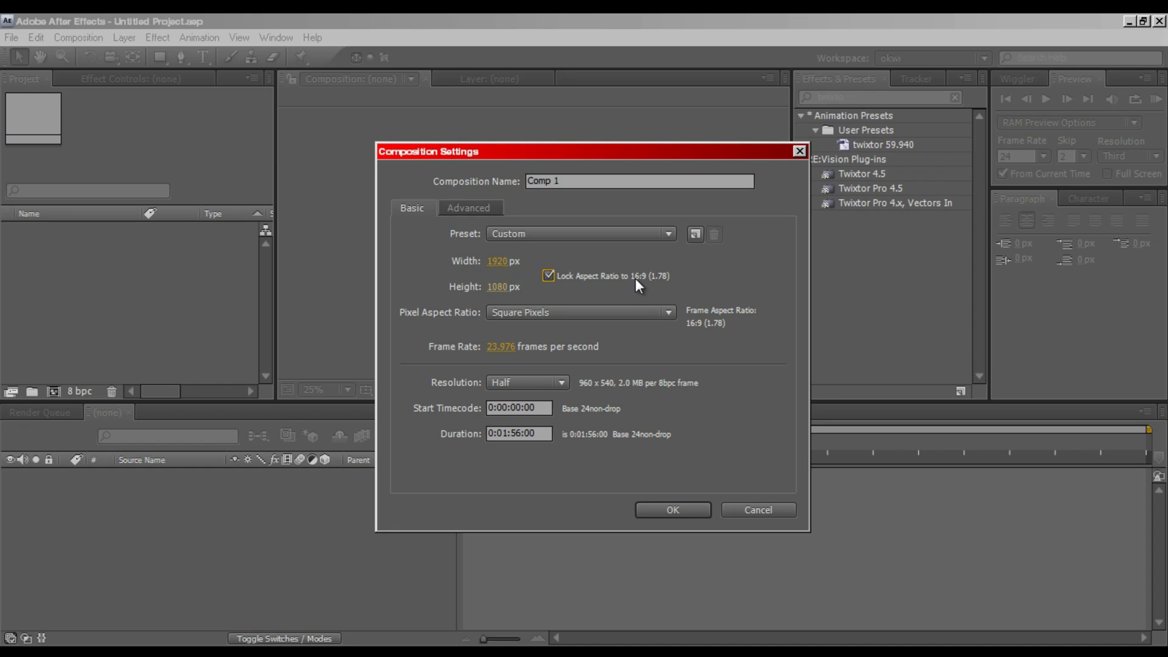
Try composition heights of 720 and 456 px, and return the height to 1080 px.
click(512, 295)
text(720)
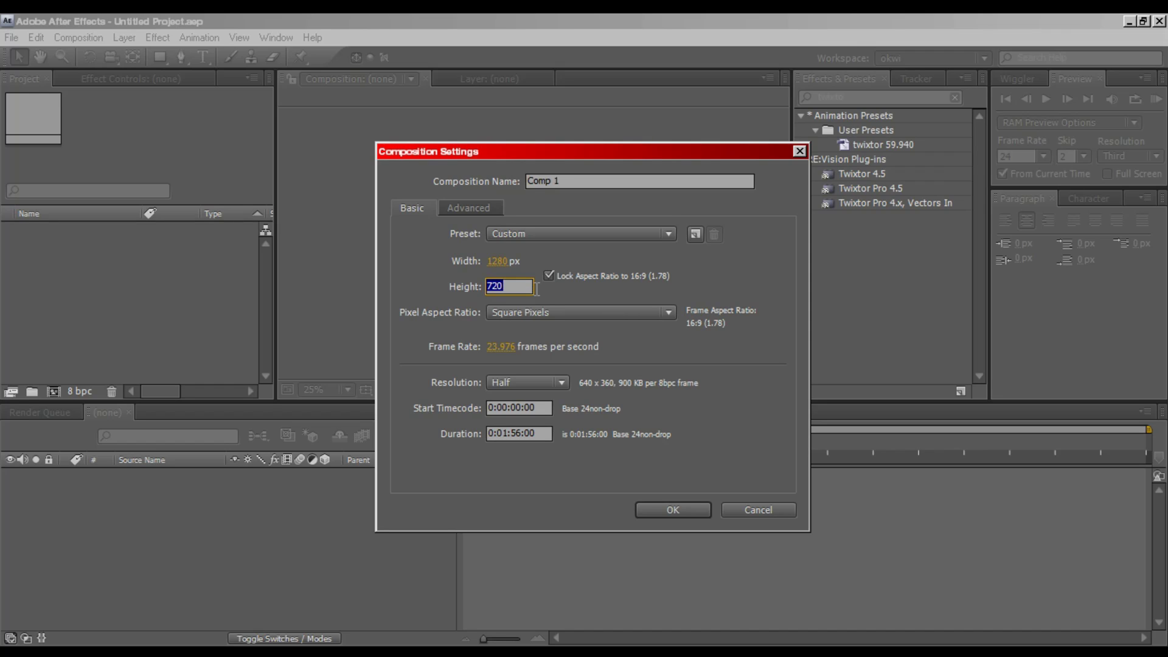
text(456)
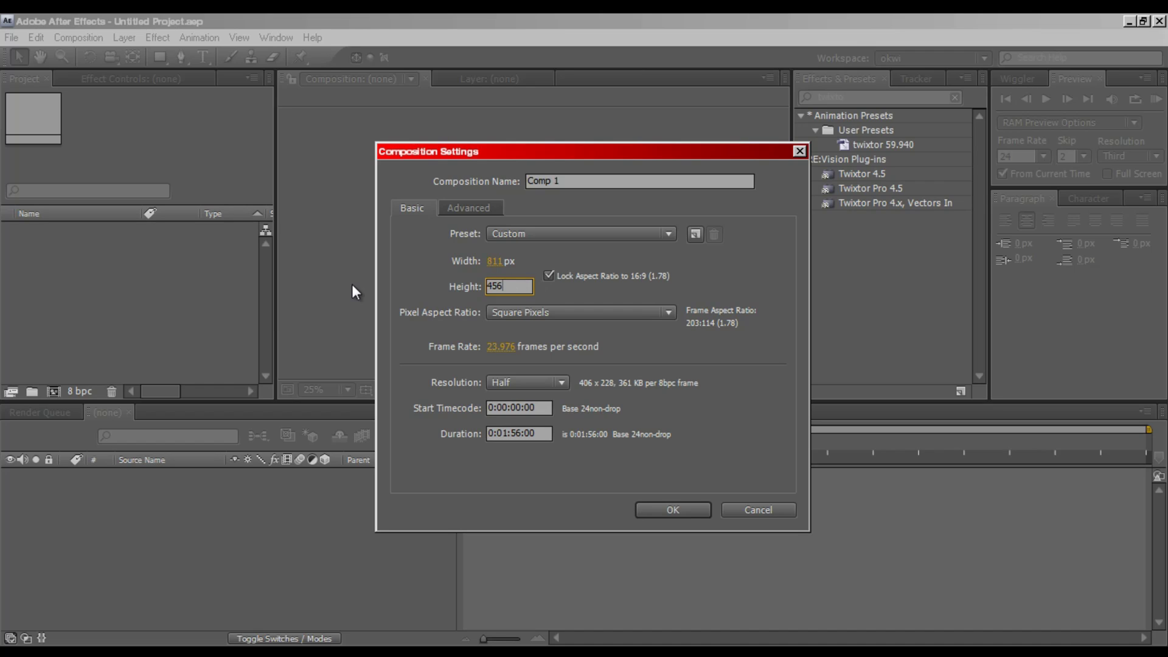
key(Return)
text(1080)
key(Return)
click(499, 286)
key(shift+Tab)
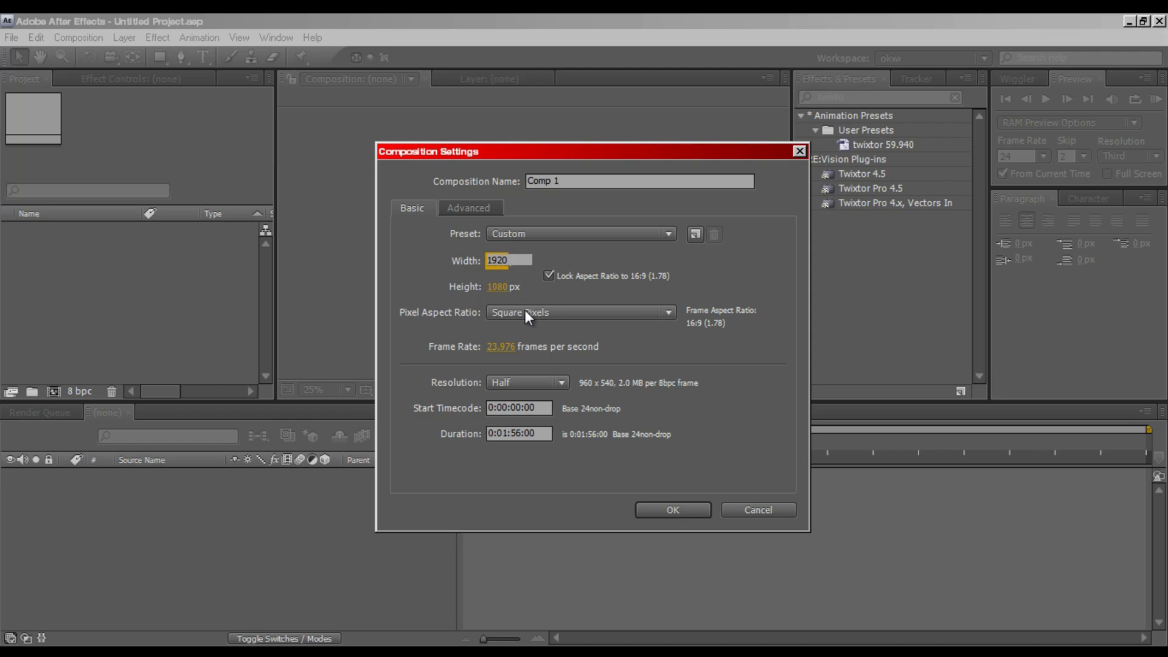
Examine the pixel aspect ratio and frame rate settings of the new composition.
click(525, 311)
key(Escape)
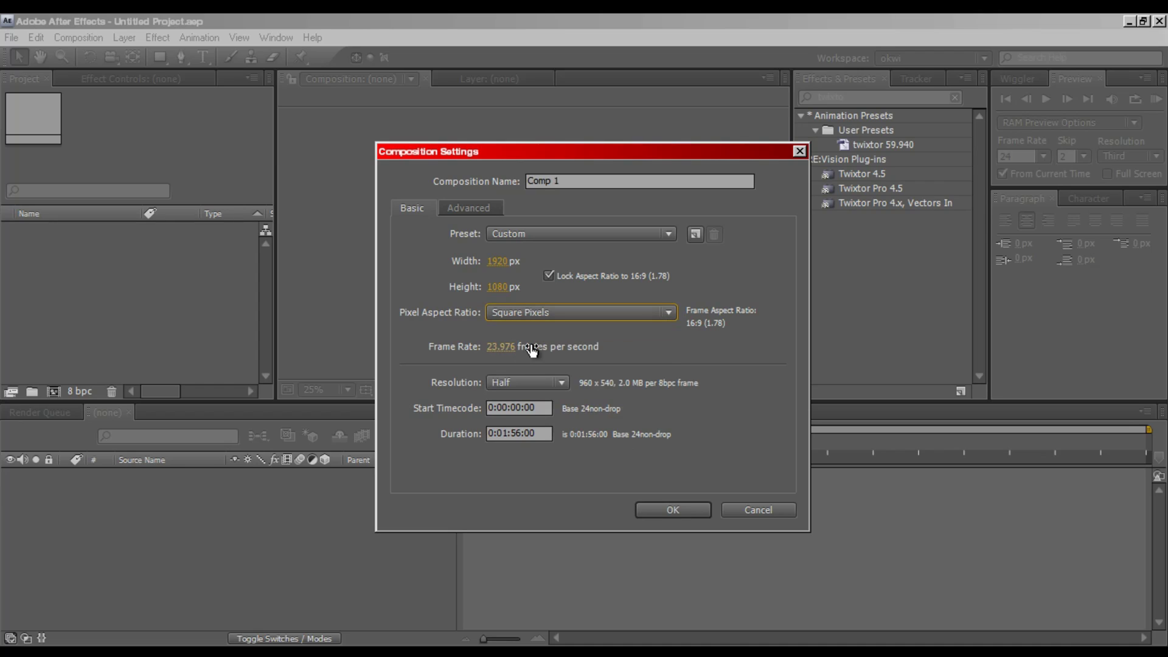
click(531, 348)
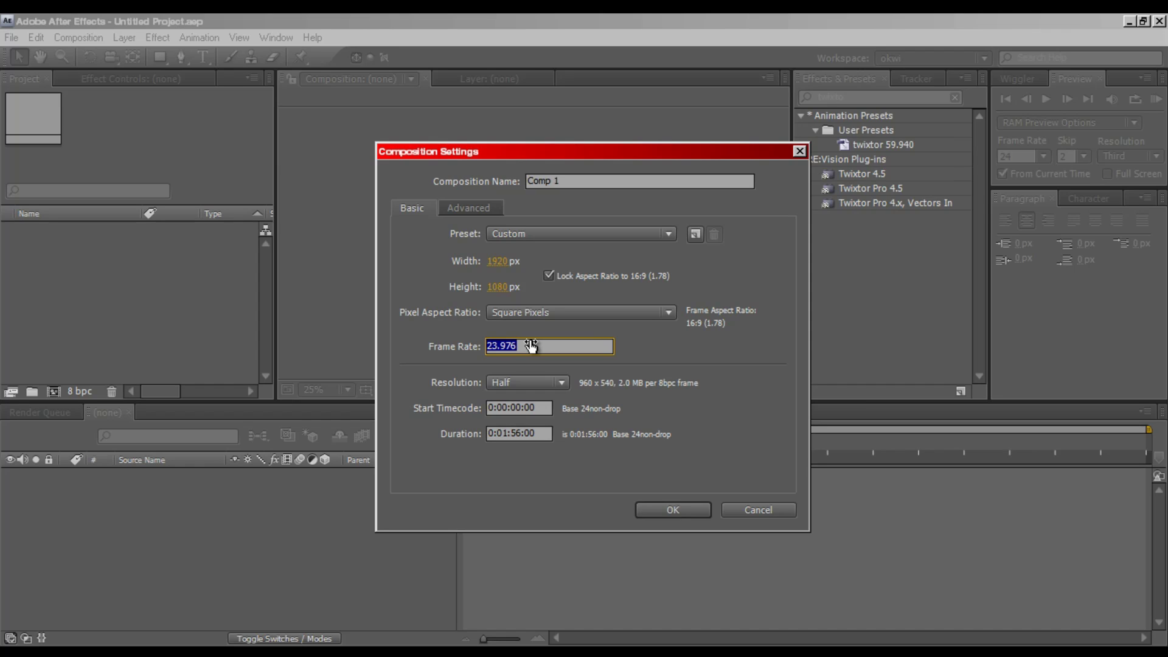
key(Return)
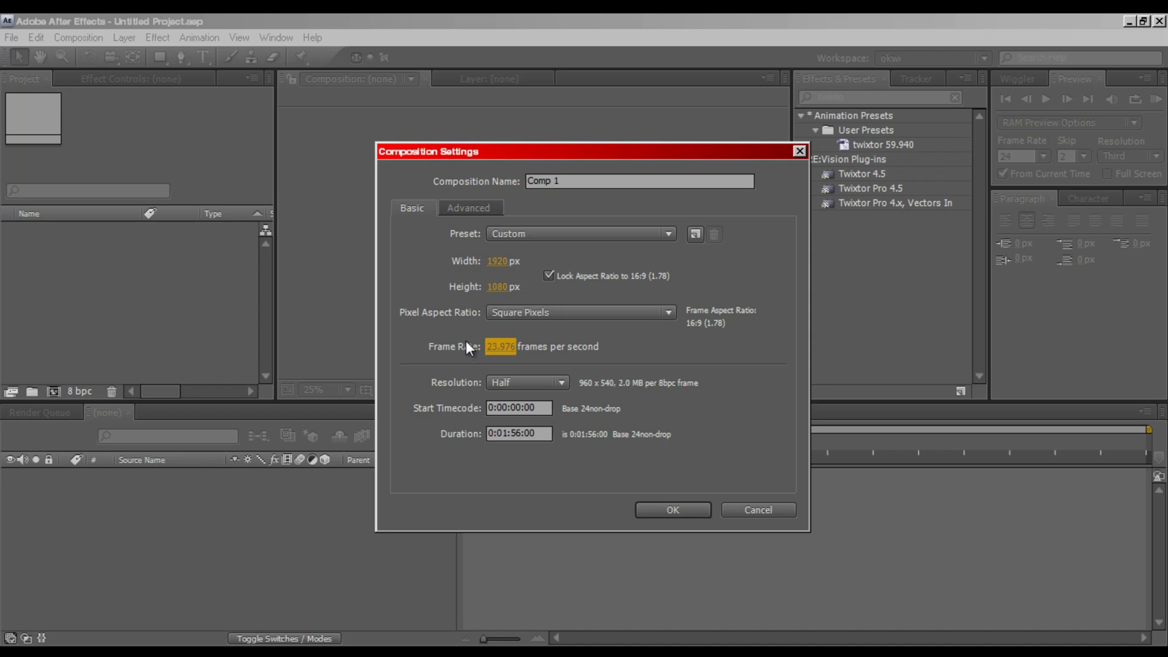
click(623, 346)
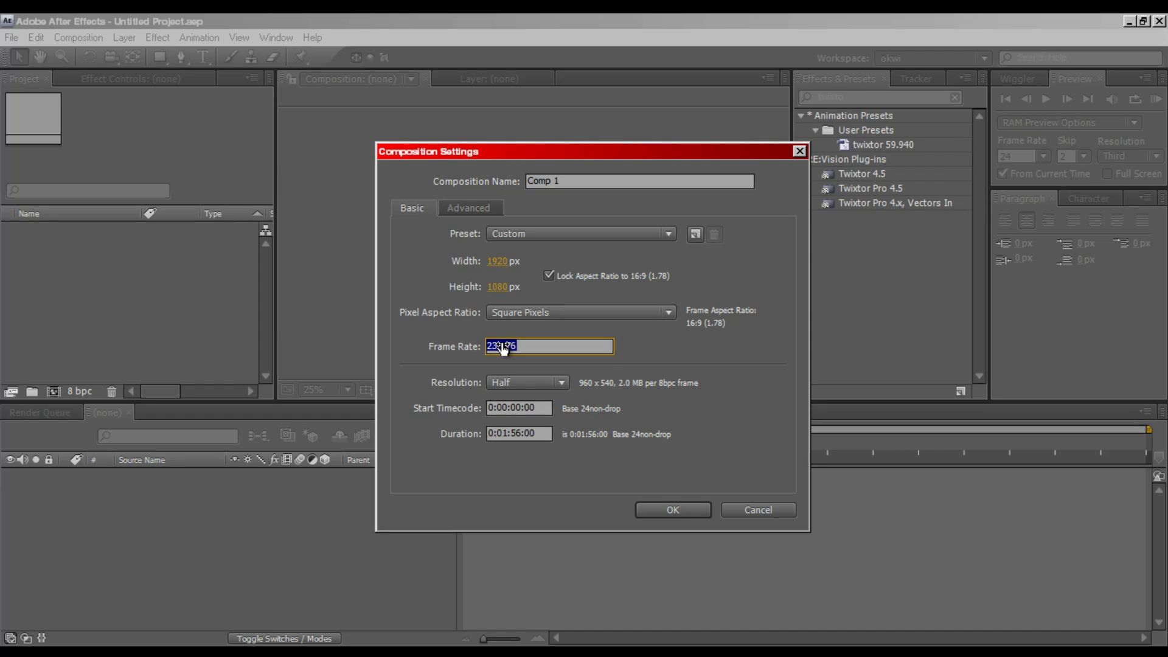
click(463, 339)
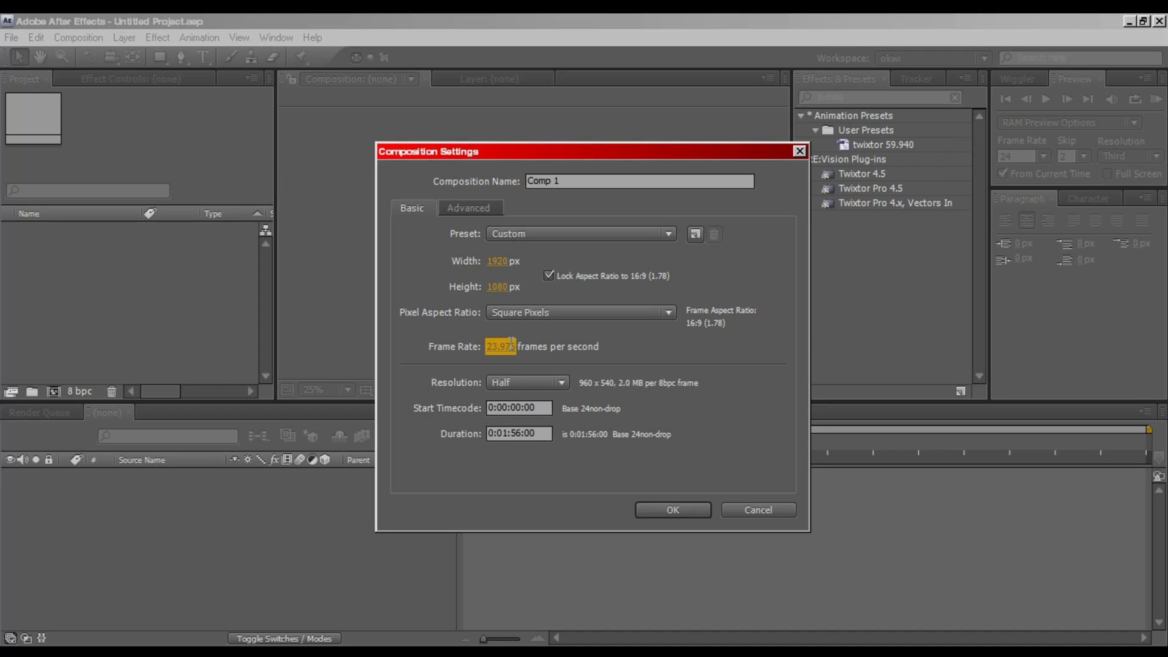
click(559, 345)
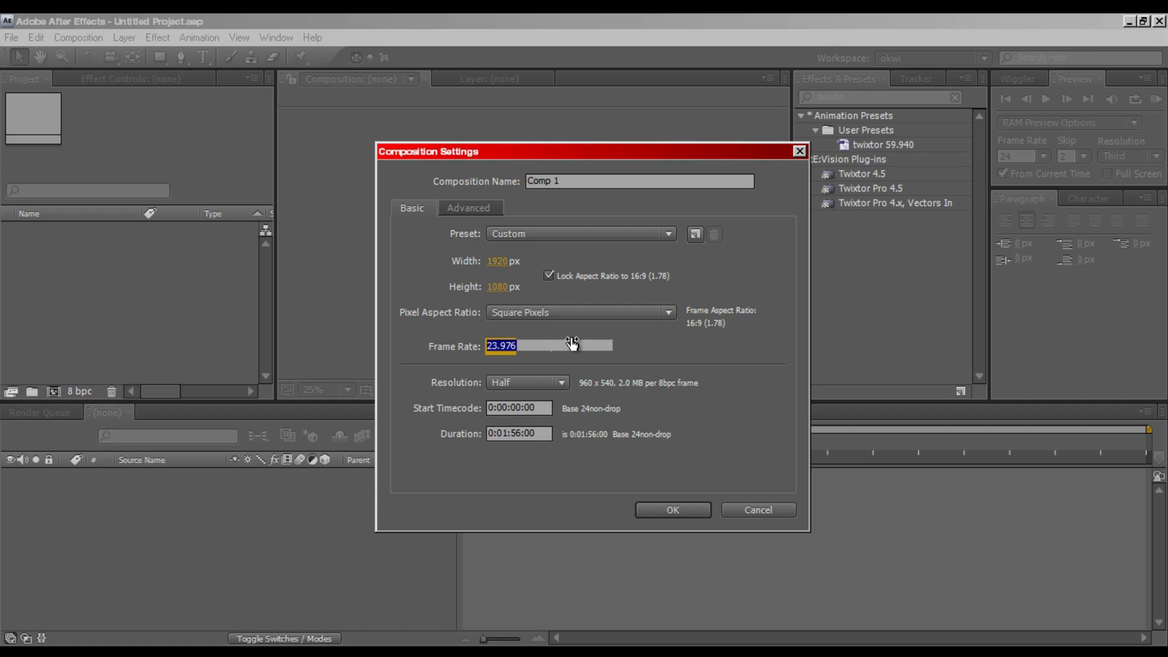
key(Return)
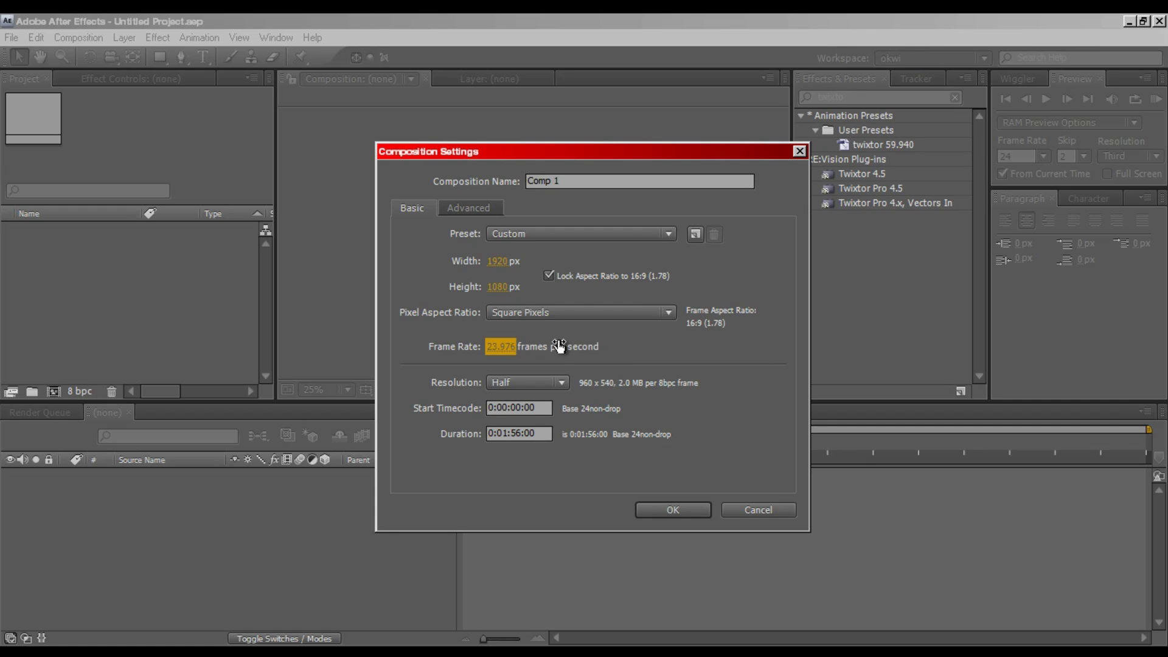
Try a composition frame rate of 59.940 fps, and set it back to 23.976 fps.
click(508, 347)
text(5)
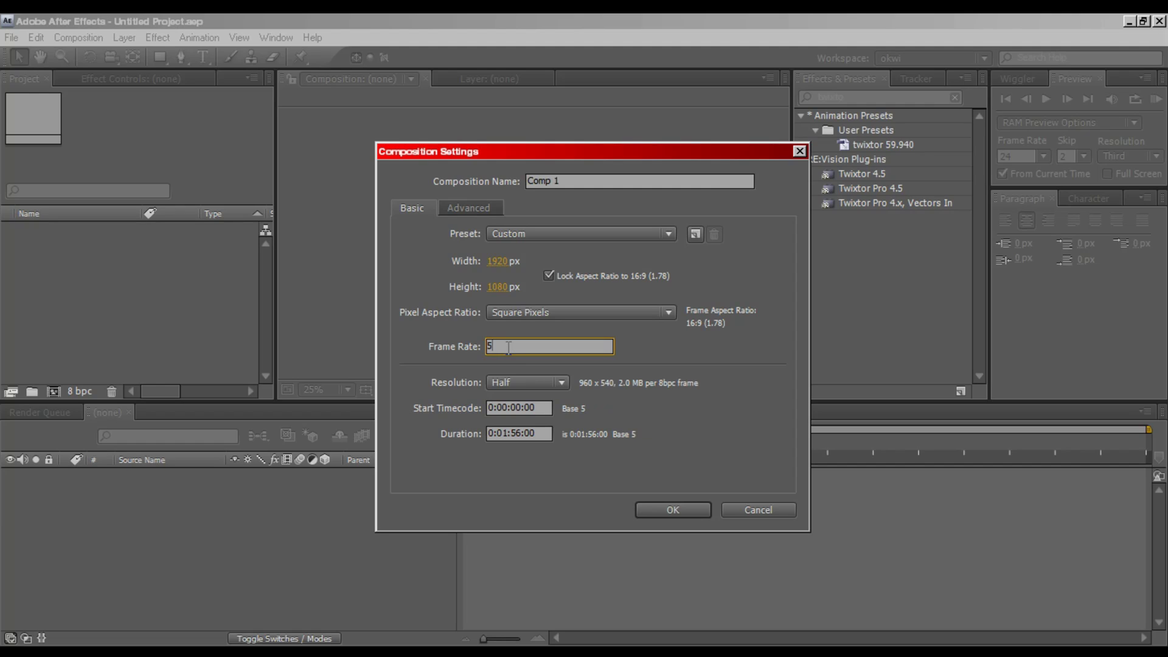
text(9.940)
key(Return)
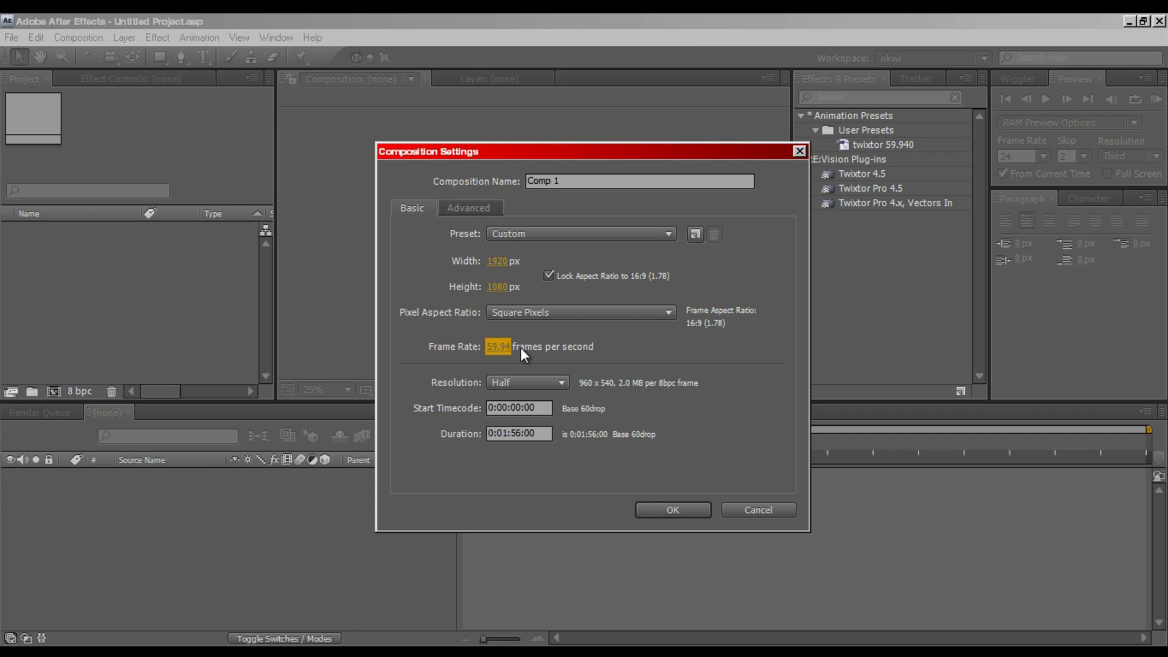
click(520, 348)
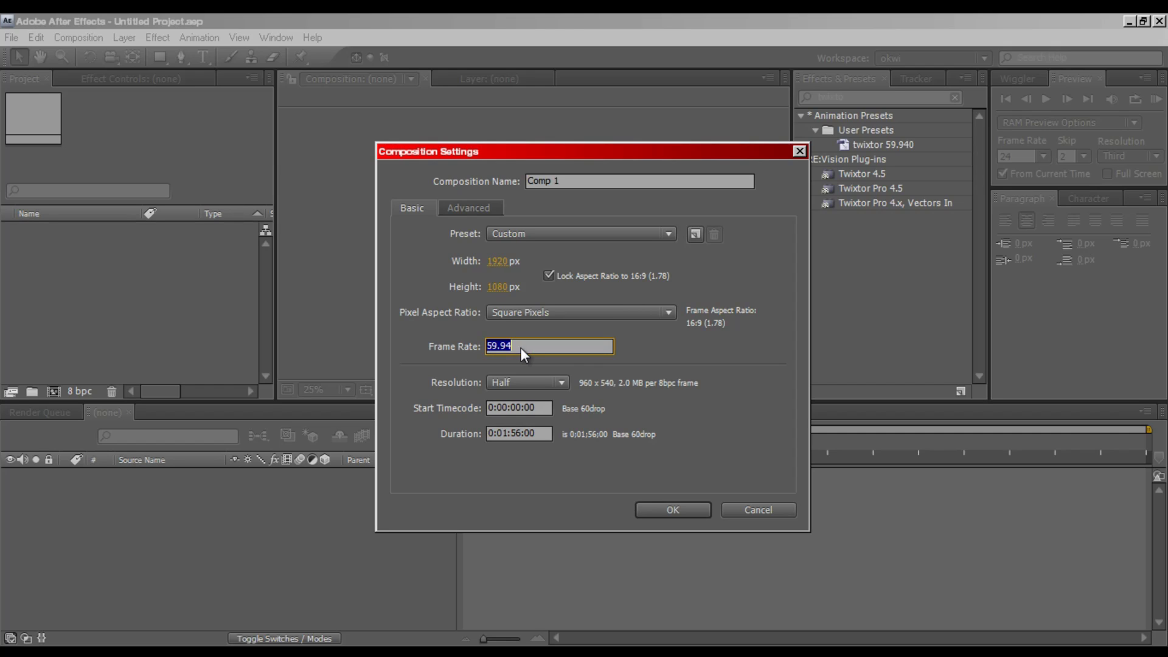
text(23)
text(.96)
key(BackSpace)
text(76)
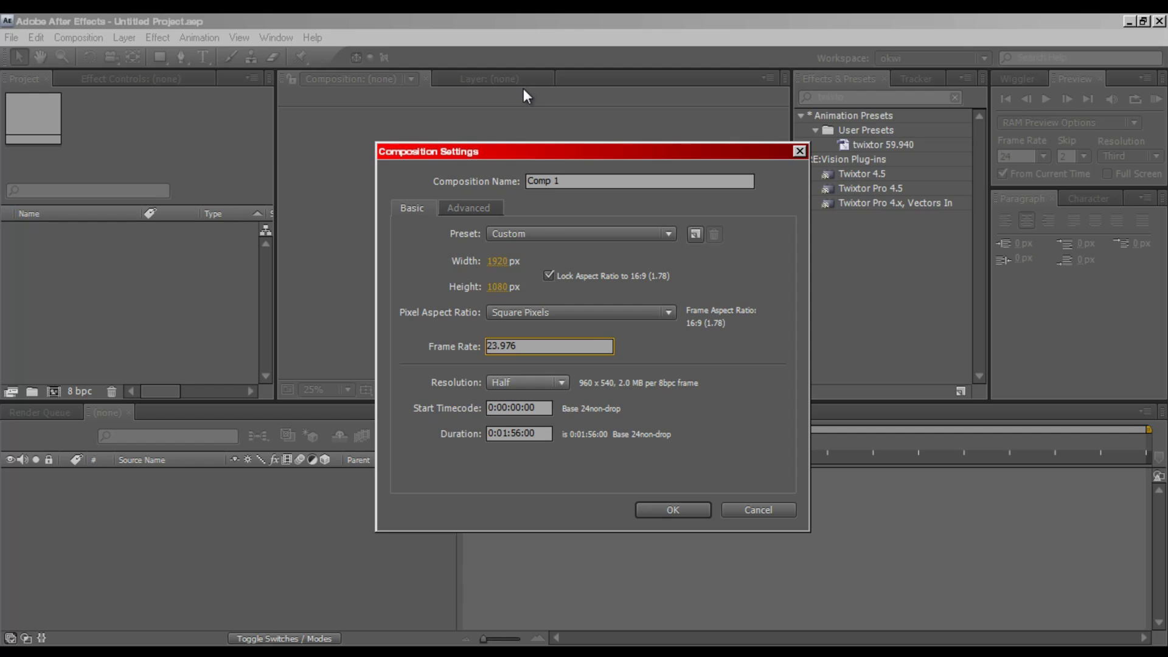
key(Tab)
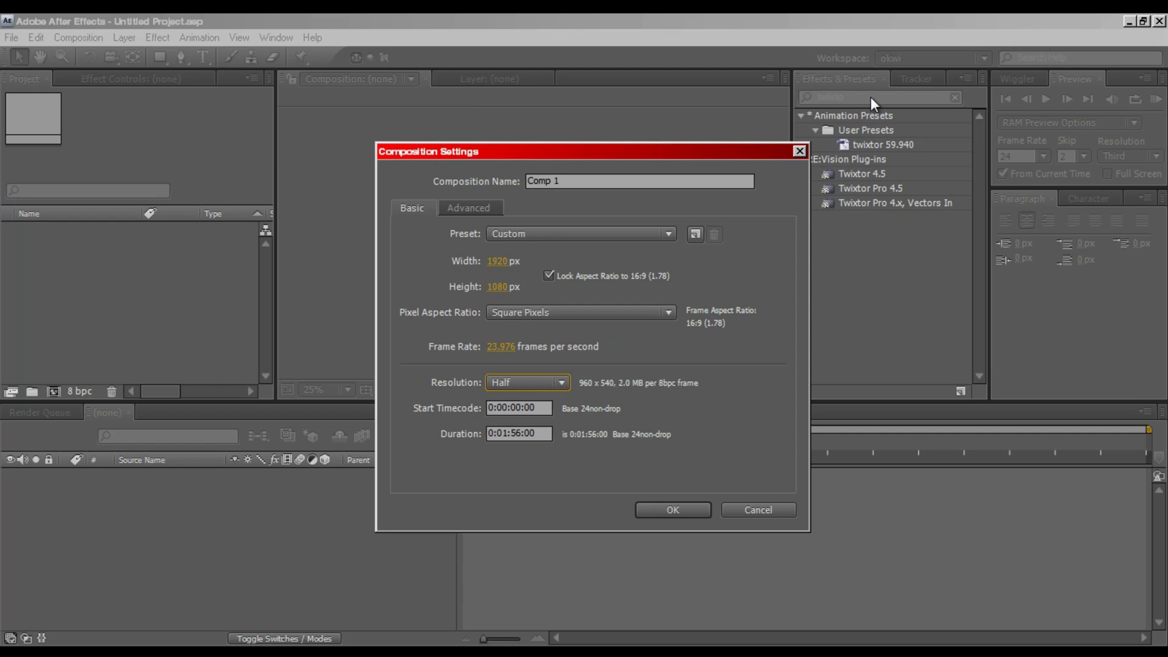
Set the composition's duration to 0:00:10:00, keep Half resolution, and create the composition.
drag(672, 151, 614, 149)
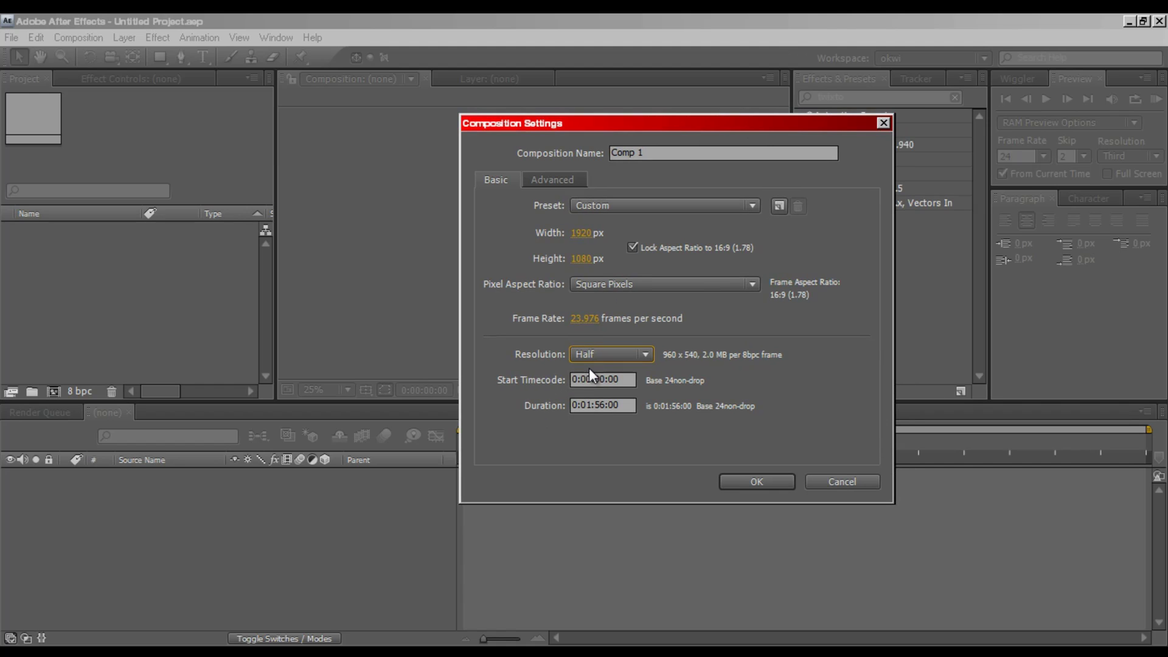
click(566, 364)
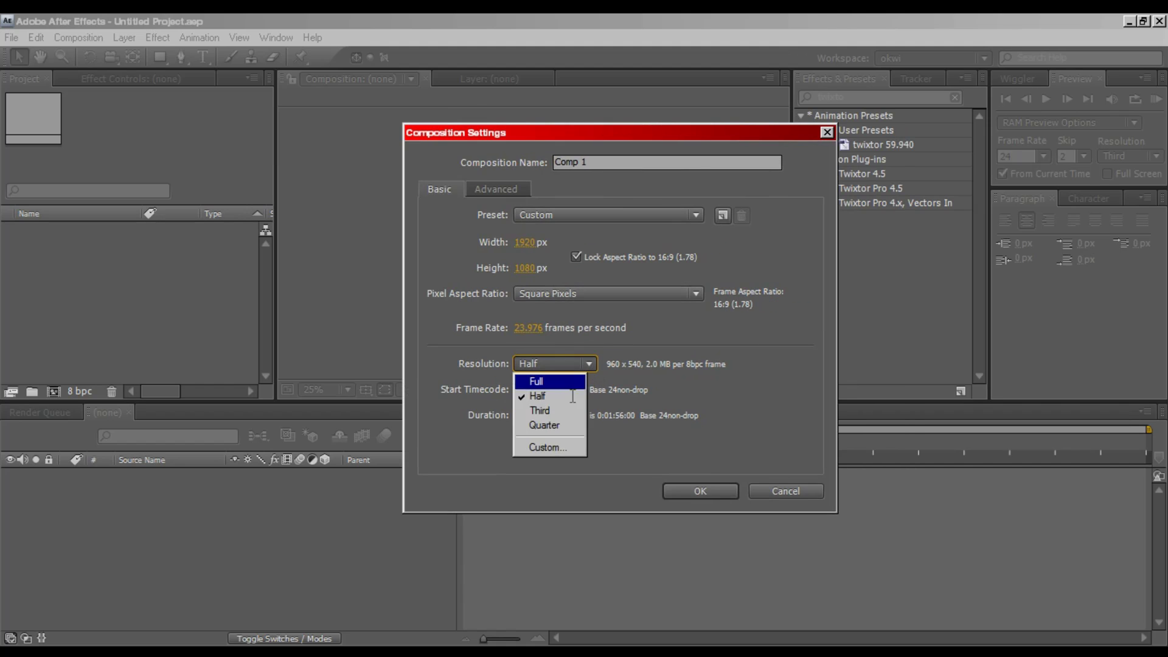
click(490, 413)
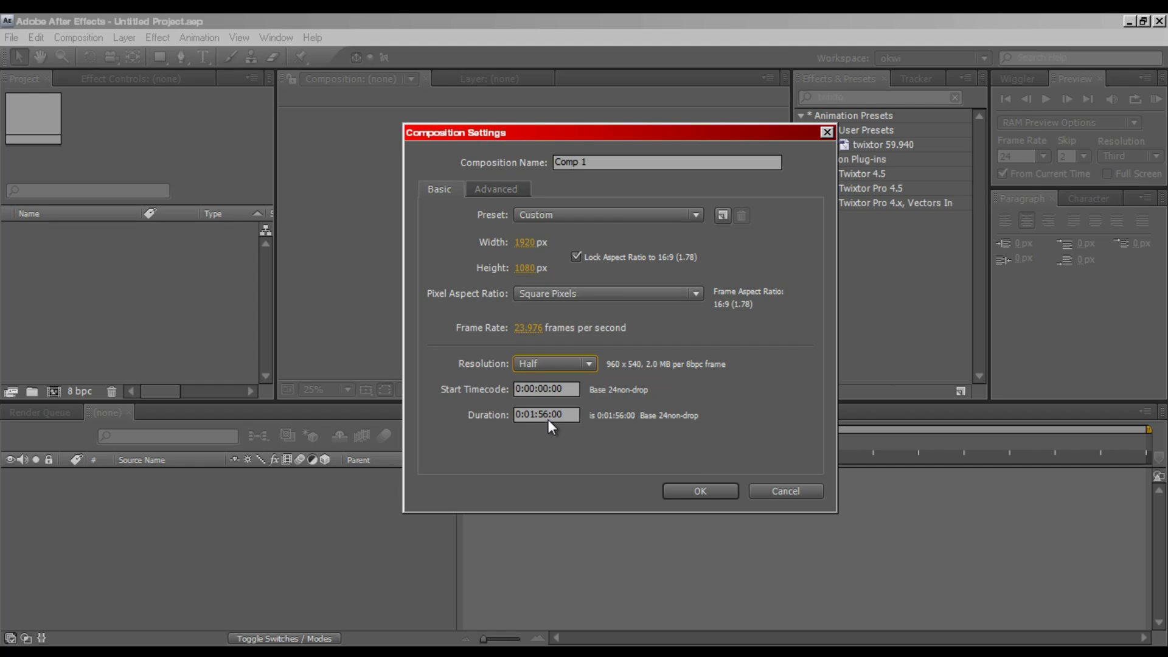
click(517, 417)
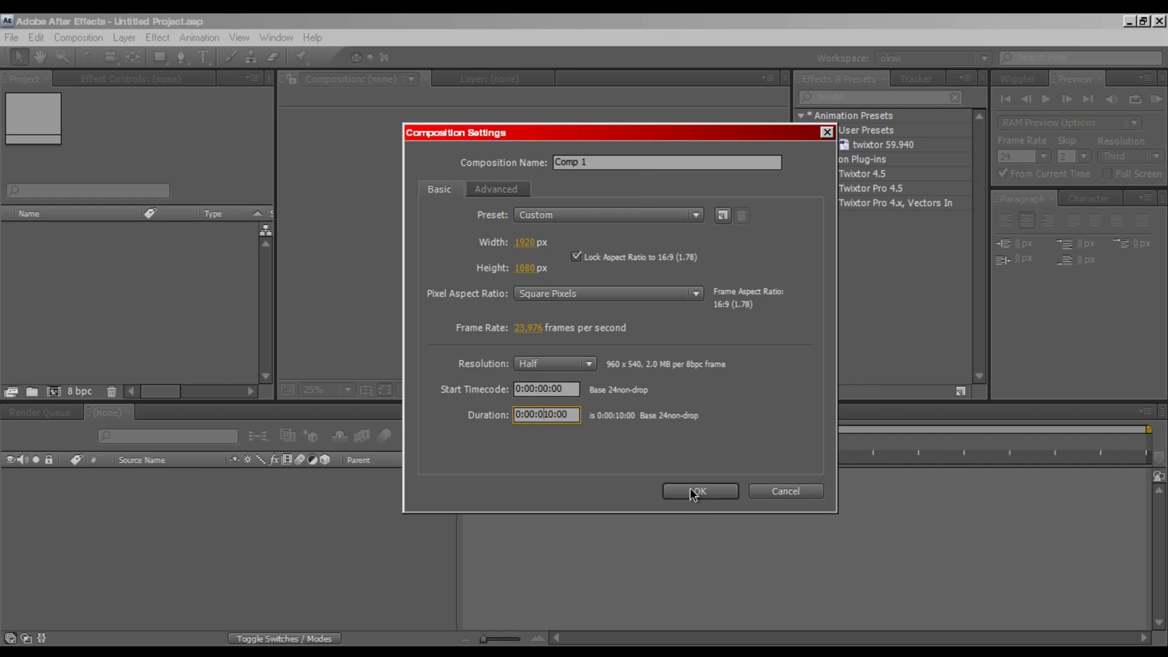
key(BackSpace)
click(692, 490)
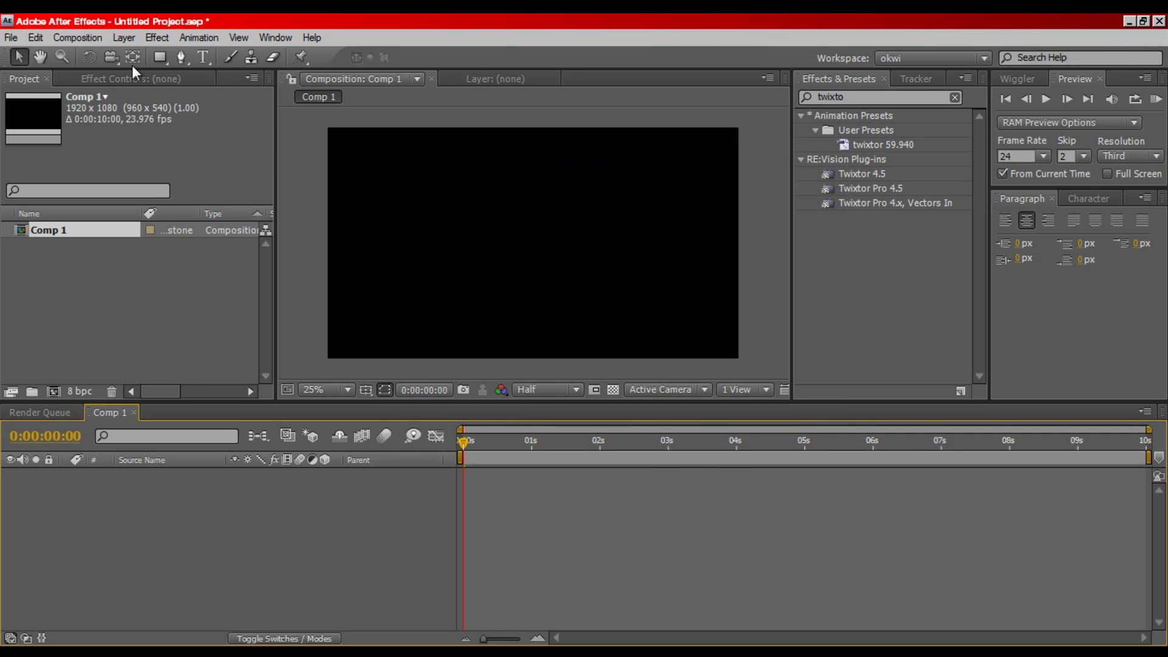
key(ctrl+t)
key(y)
key(v)
click(9, 38)
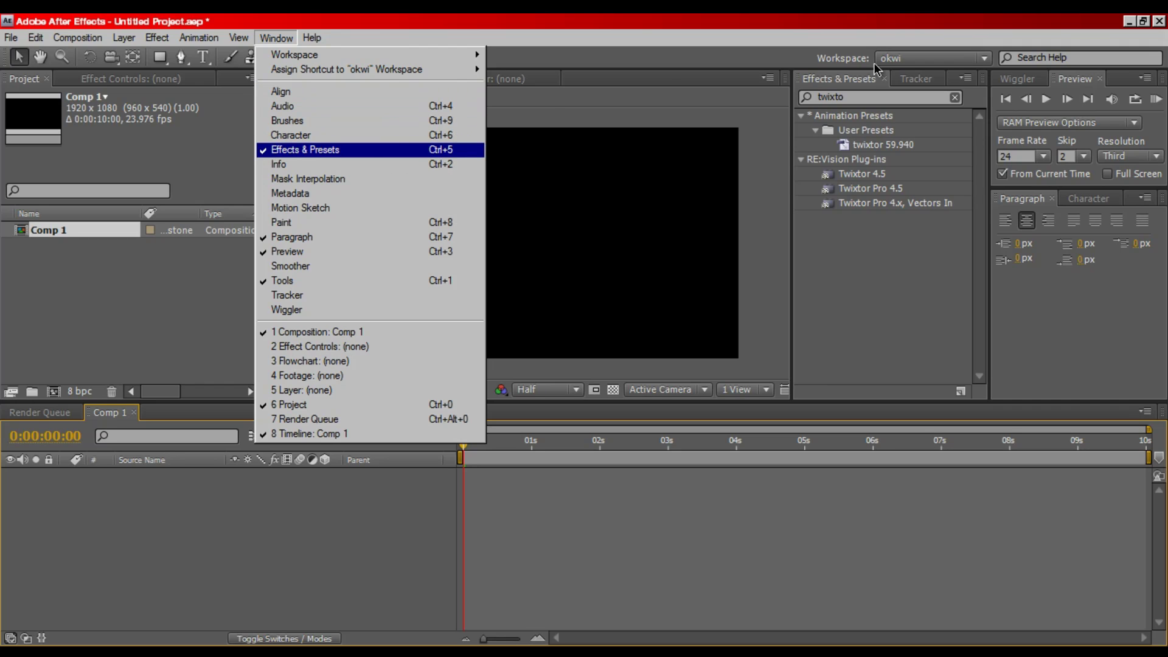
Hide the Effects & Presets panel and show it again.
click(426, 151)
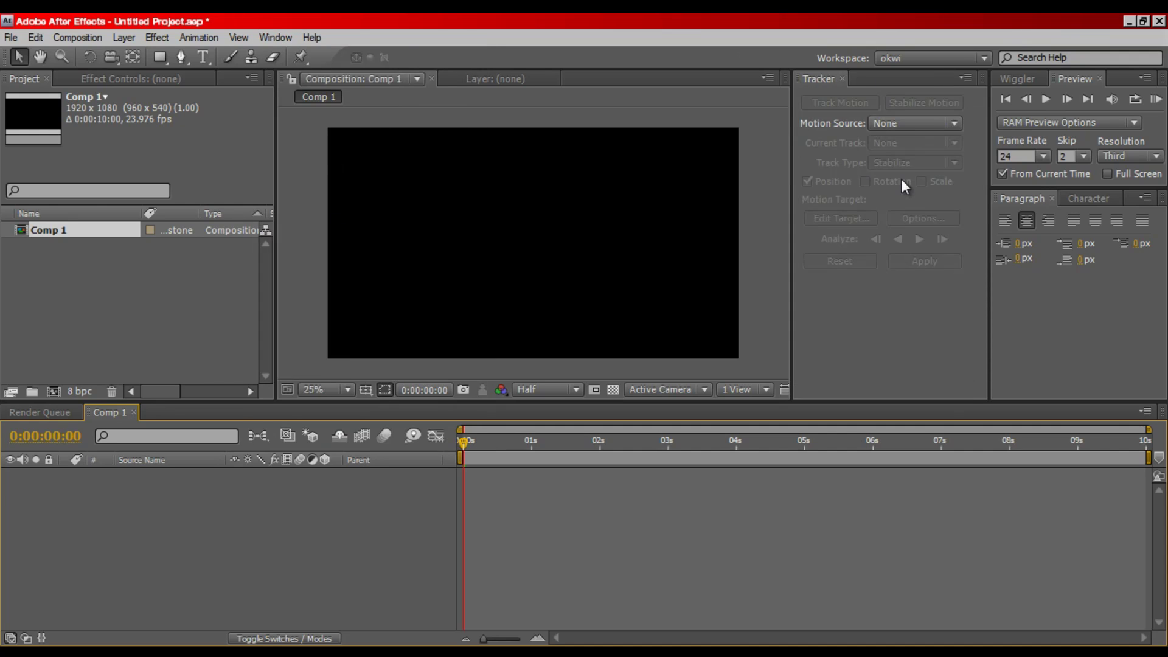
key(ctrl+5)
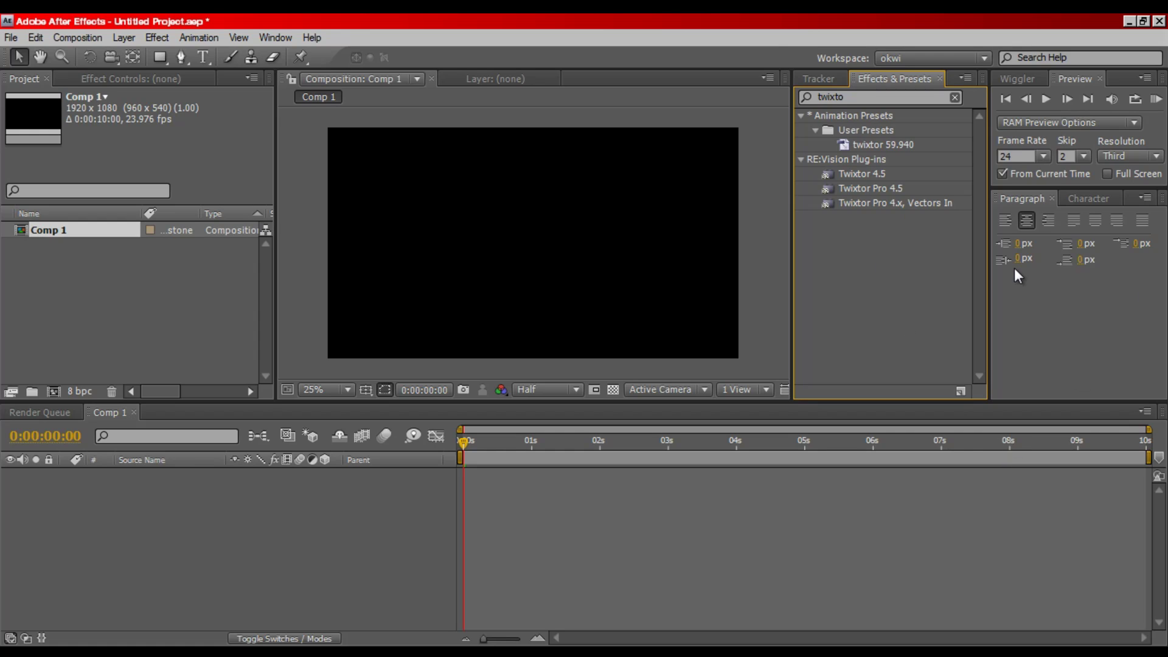
key(ctrl+5)
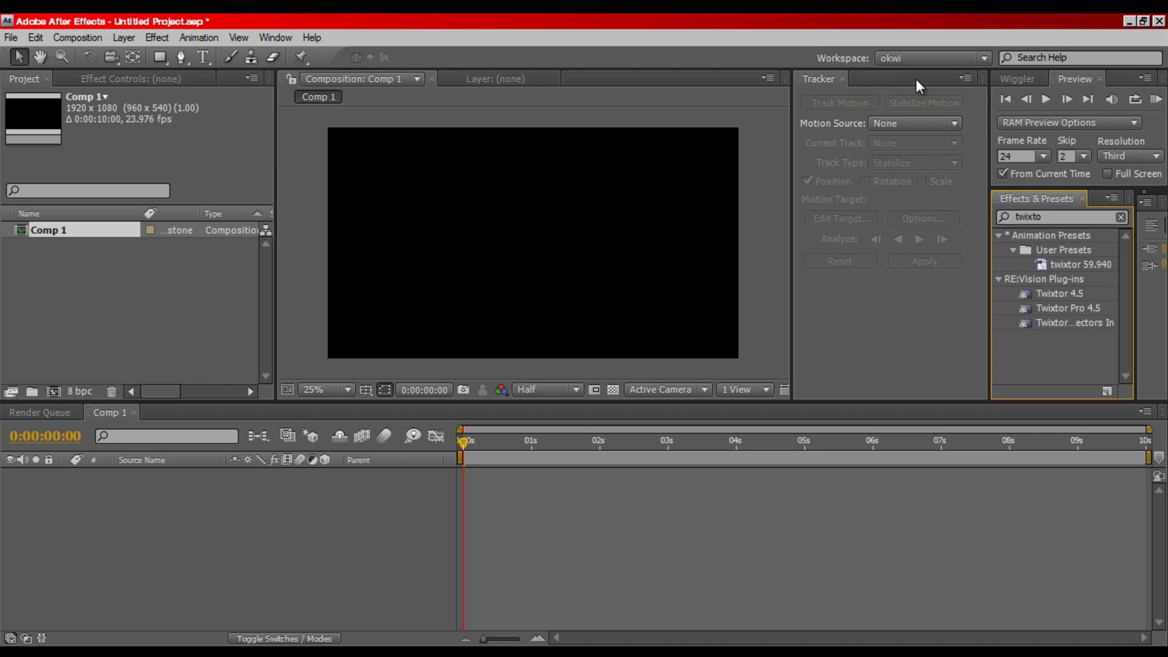
Try docking the Effects & Presets and Wiggler panels in other panel groups, and return them to their original groups.
drag(918, 80, 915, 79)
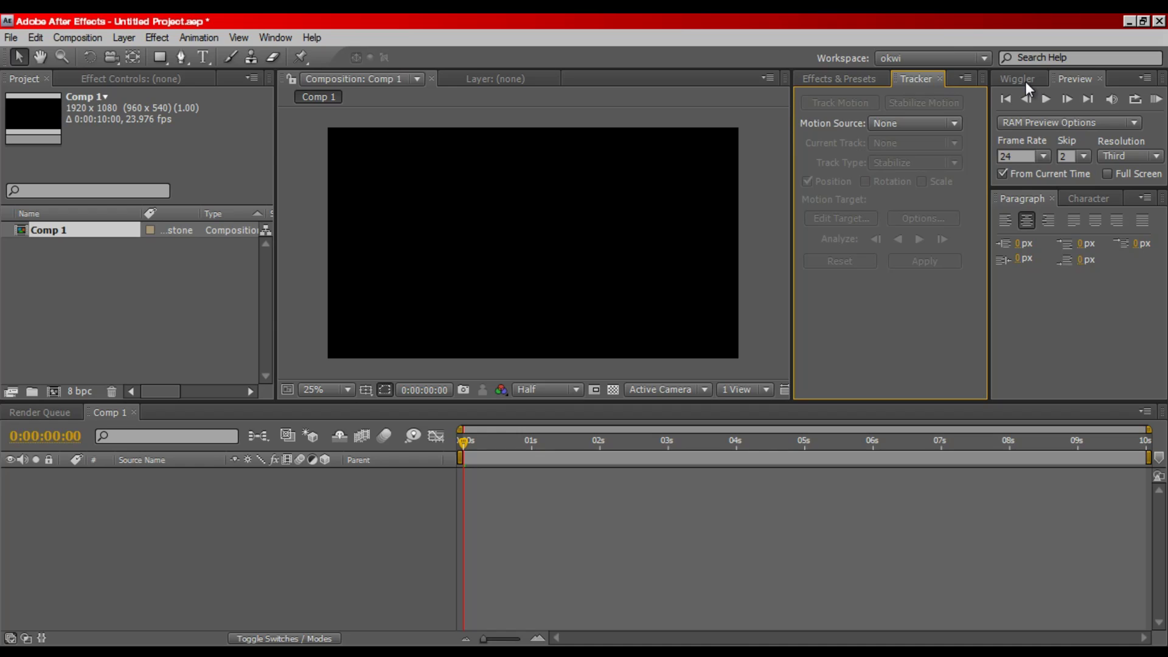
drag(1075, 207, 1077, 207)
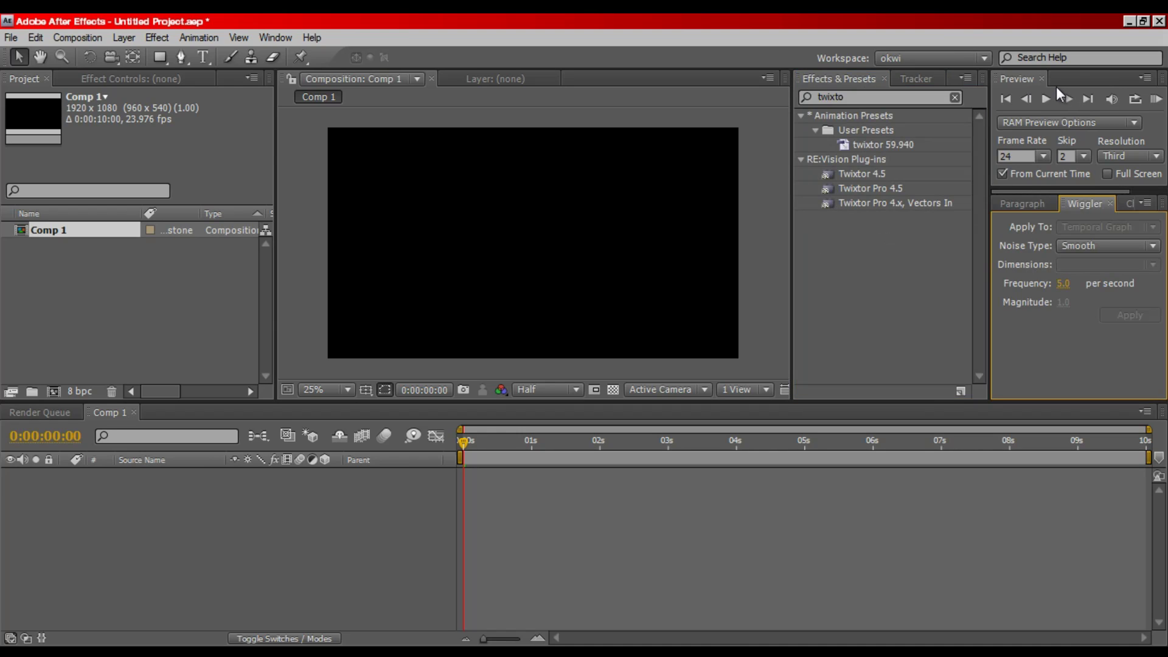
drag(1056, 86, 1056, 86)
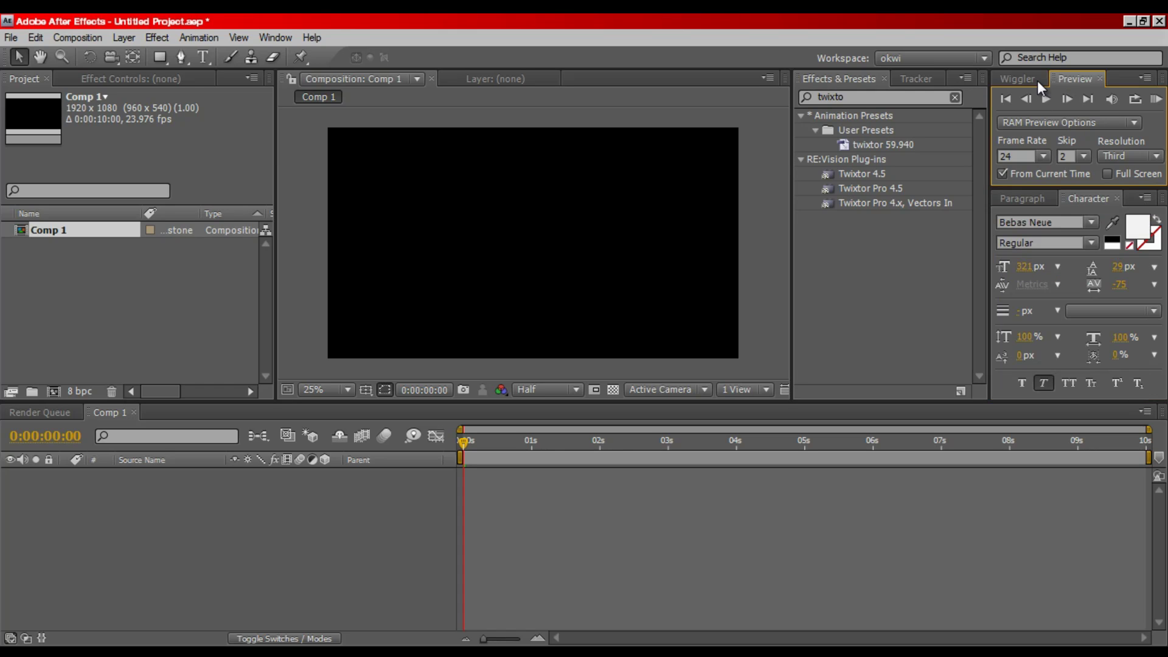
click(1033, 78)
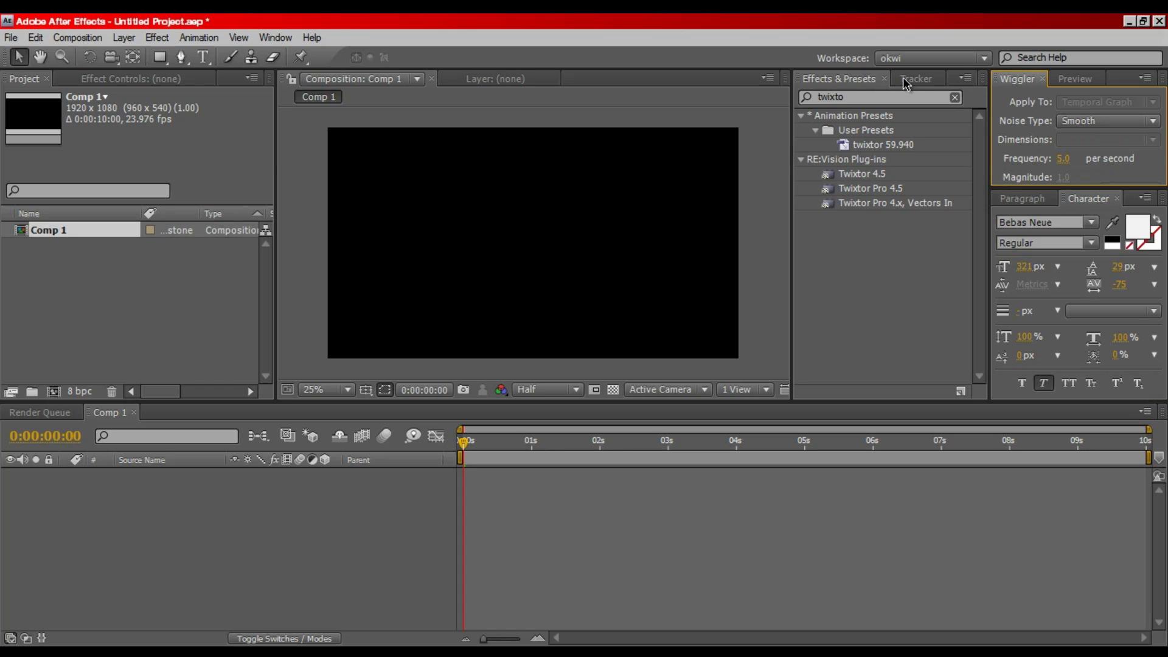
click(906, 83)
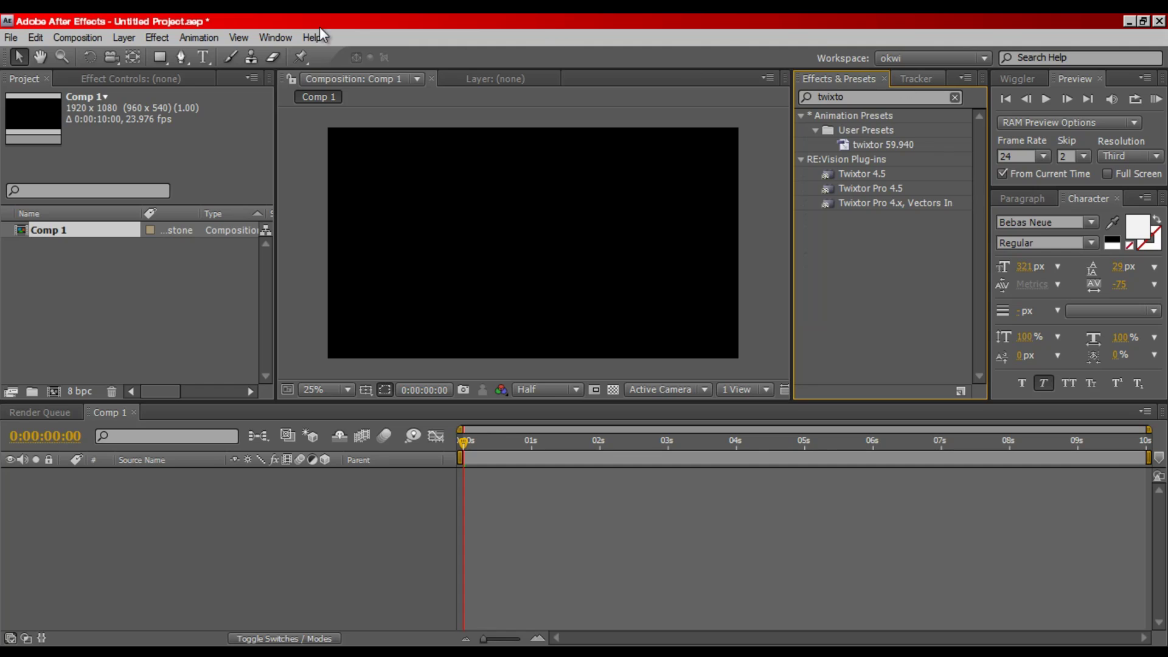
Examine the available animation commands and the effect categories, from 3D Channel to Video Copilot.
click(200, 38)
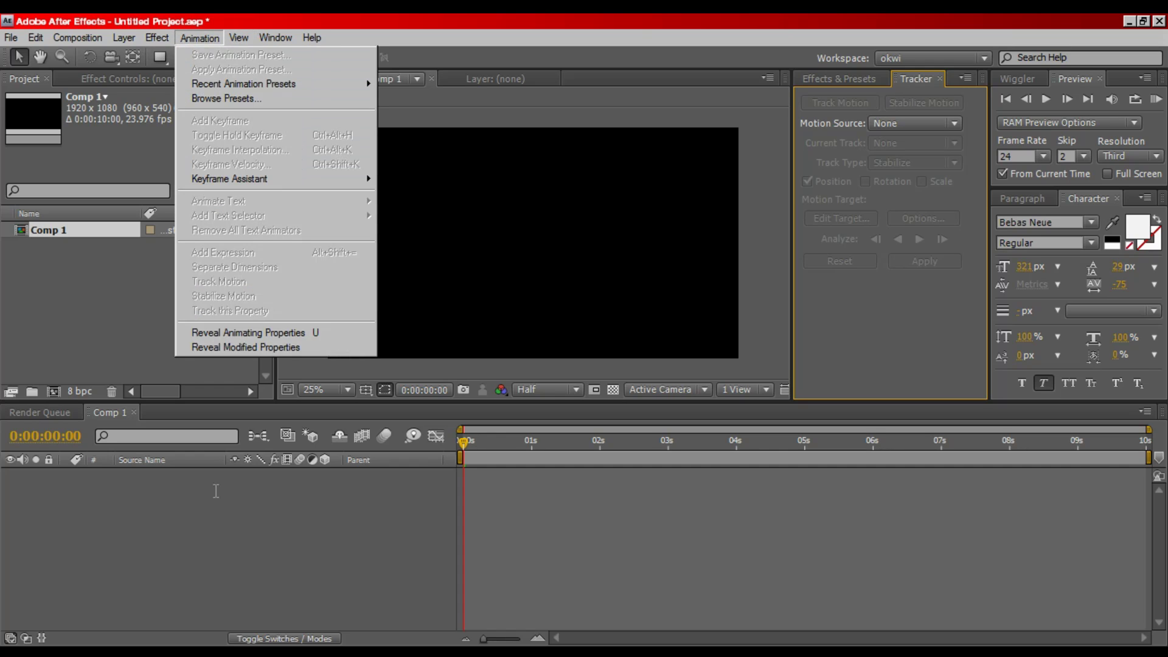
key(Left)
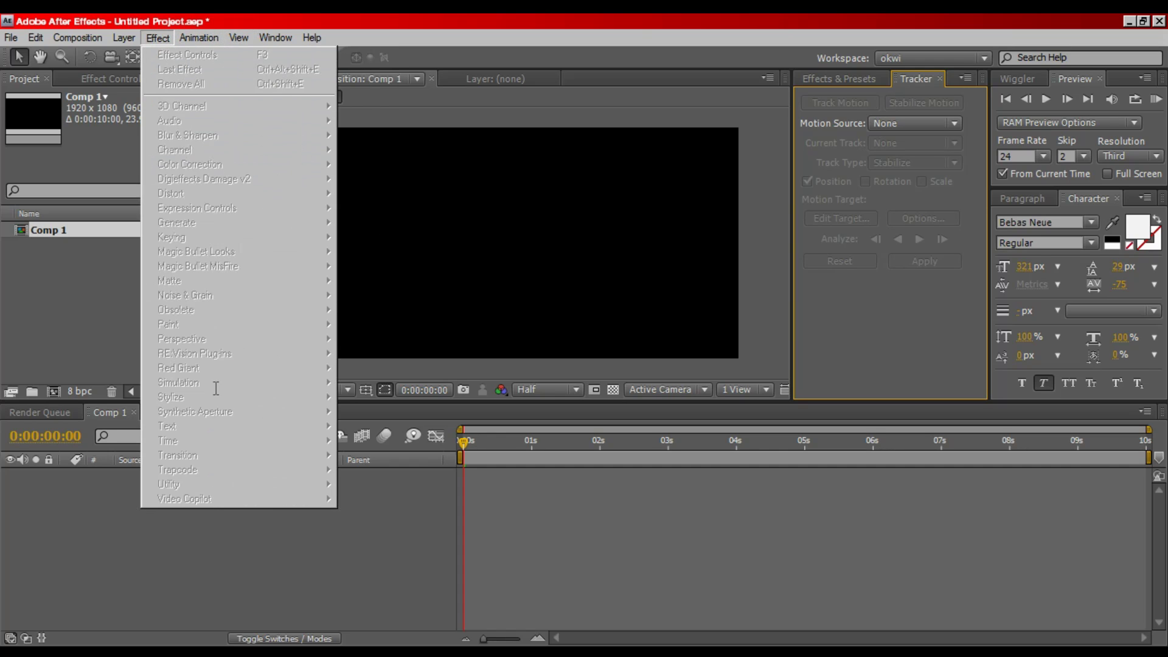
key(Up)
key(Up)
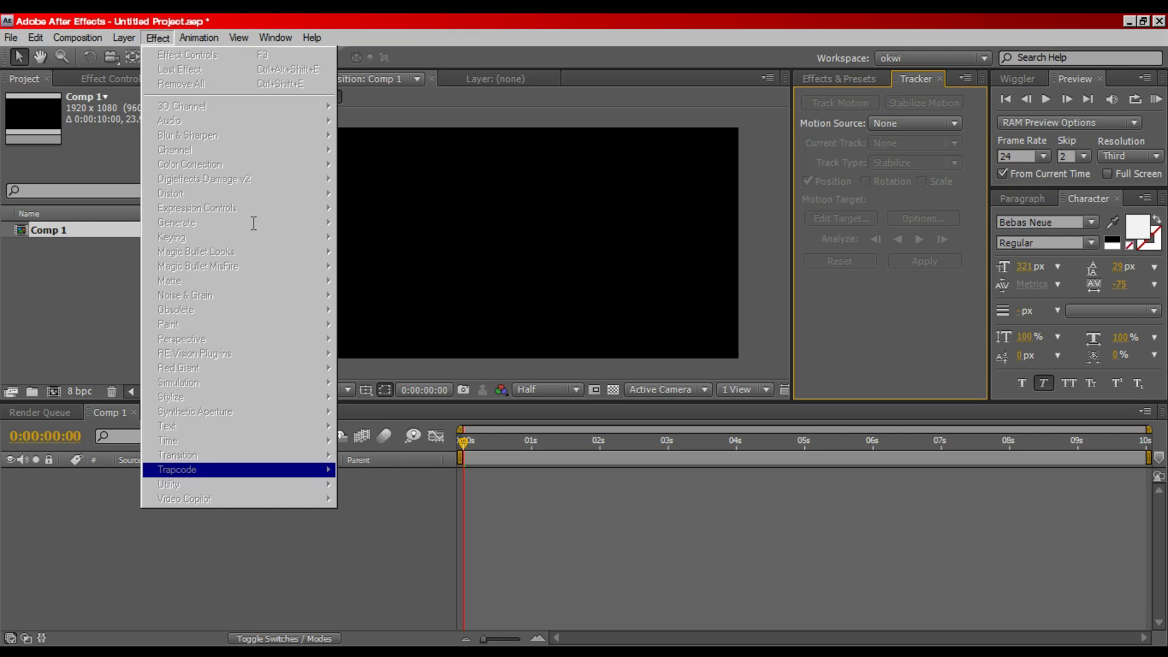
key(Down)
key(Down)
key(Down)
key(Down)
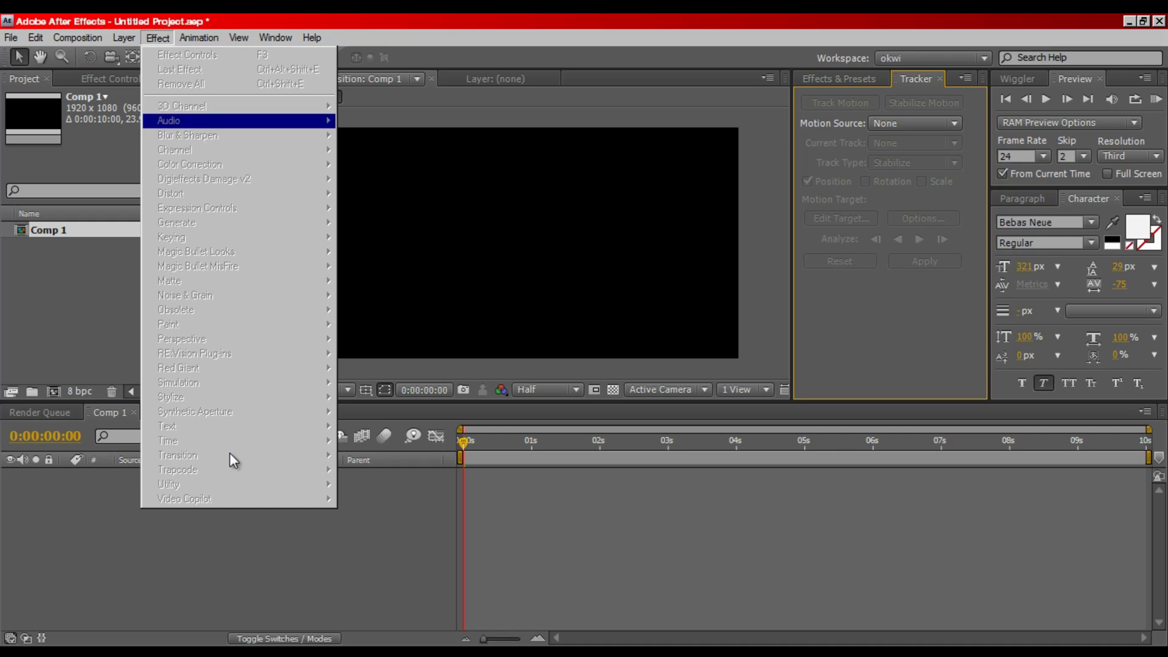
click(287, 534)
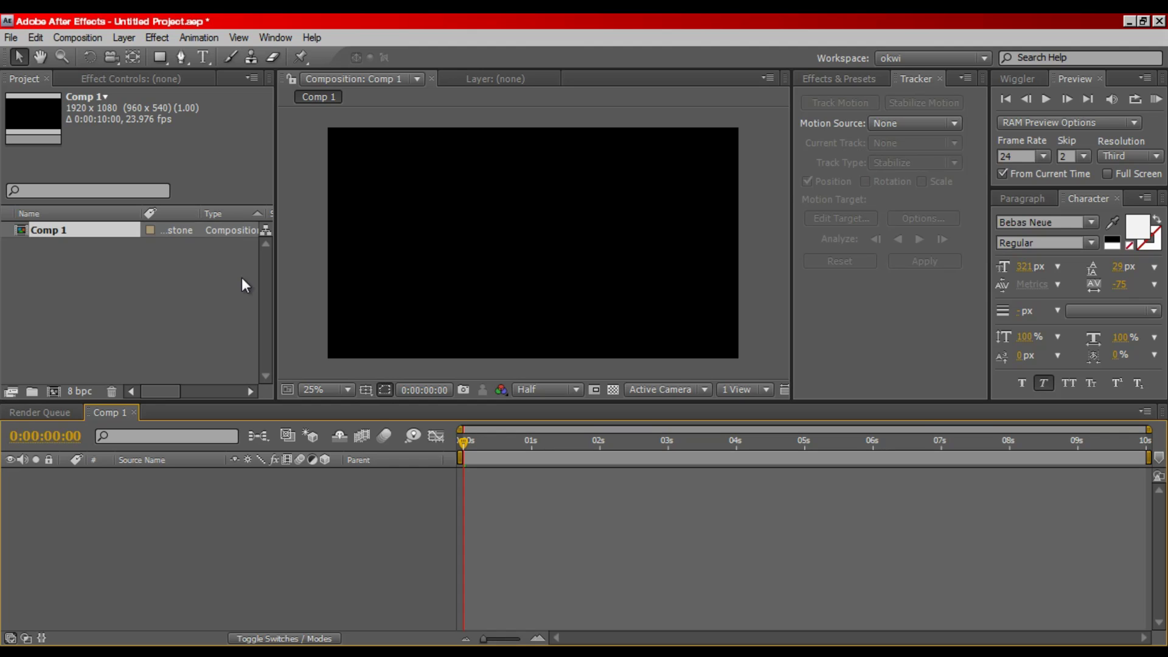
Clear the search term in Effects & Presets to list all effect categories.
click(124, 38)
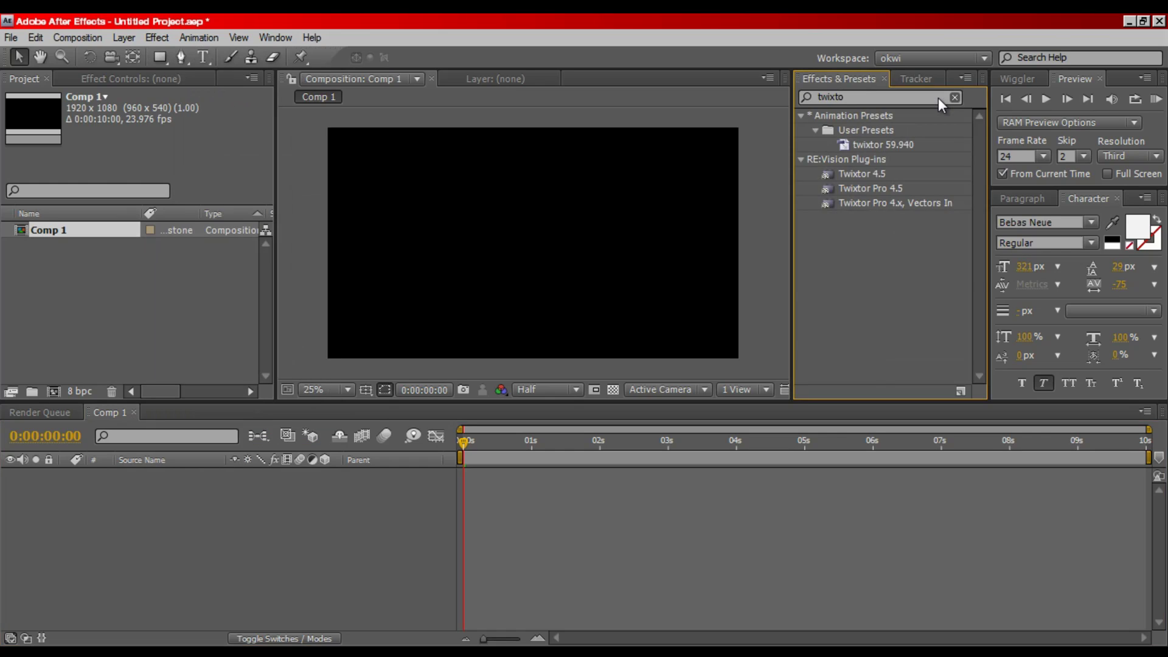
key(BackSpace)
key(BackSpace)
key(BackSpace)
key(BackSpace)
key(BackSpace)
key(BackSpace)
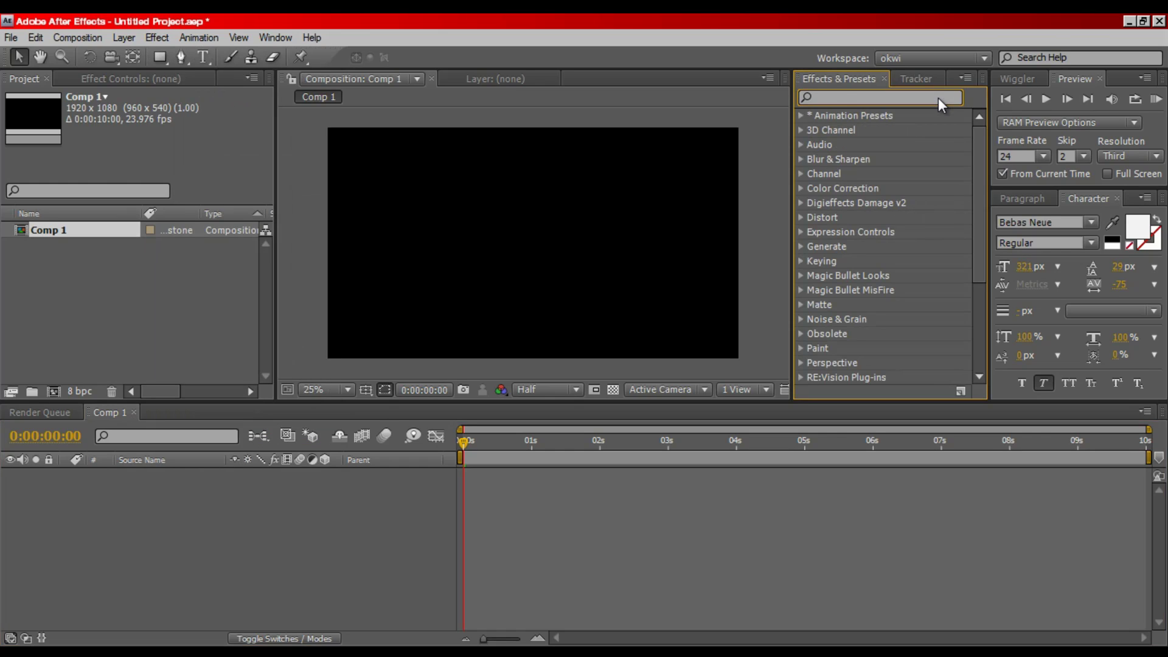
Try an effects search for ";gnojnr" and clear it again.
text(;gnojnr)
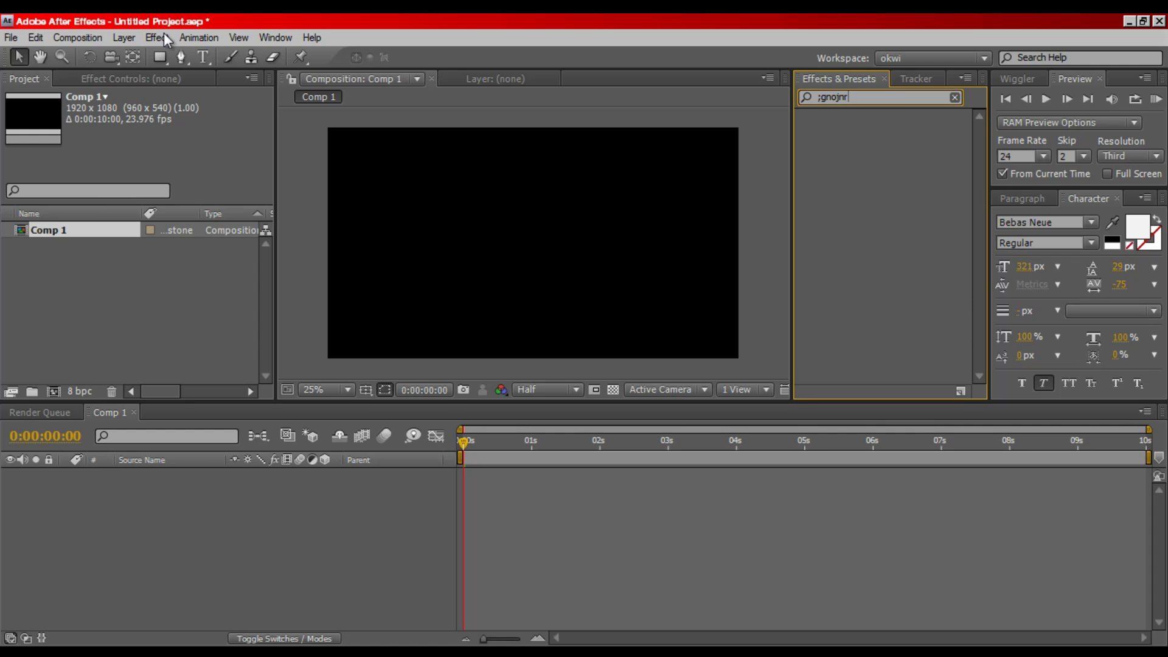
key(BackSpace)
key(BackSpace)
key(BackSpace)
key(BackSpace)
key(BackSpace)
key(BackSpace)
key(BackSpace)
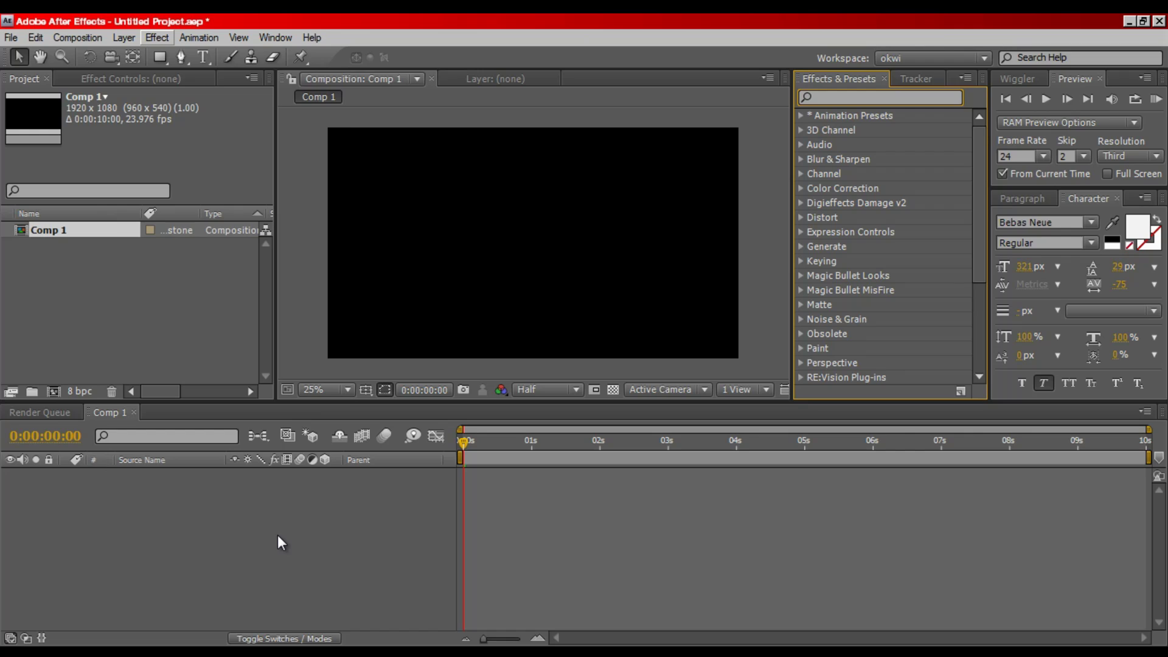
Examine the layer commands and the types of new layers that can be added to Comp 1.
click(153, 38)
key(Escape)
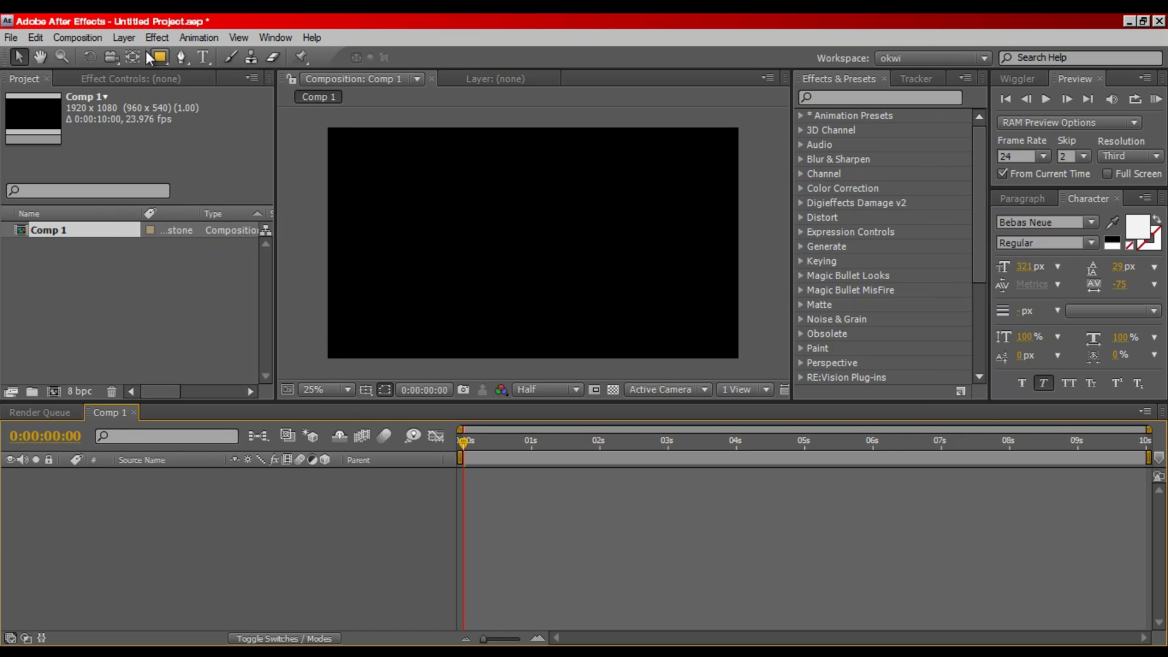
key(alt+l)
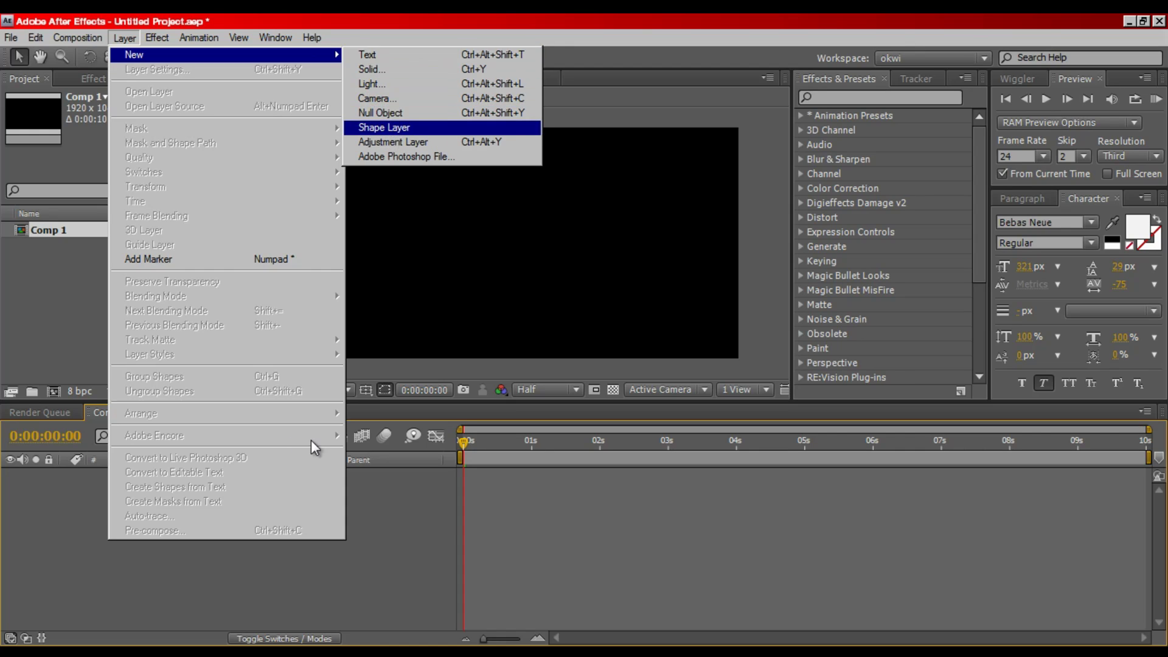
click(360, 531)
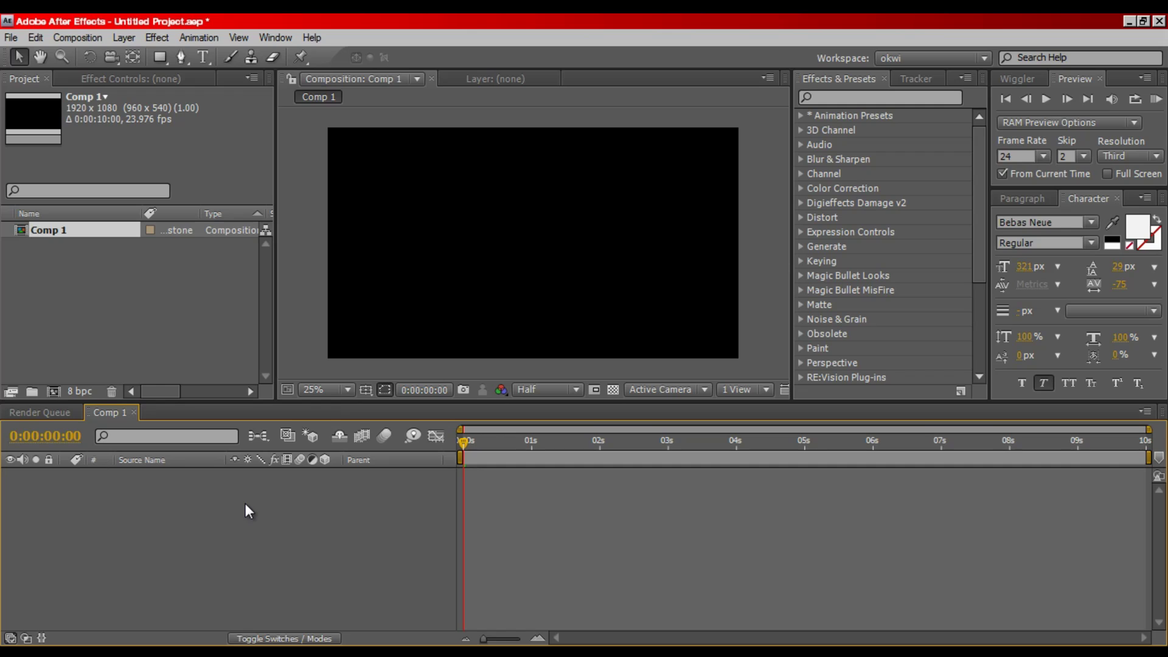
right_click(359, 508)
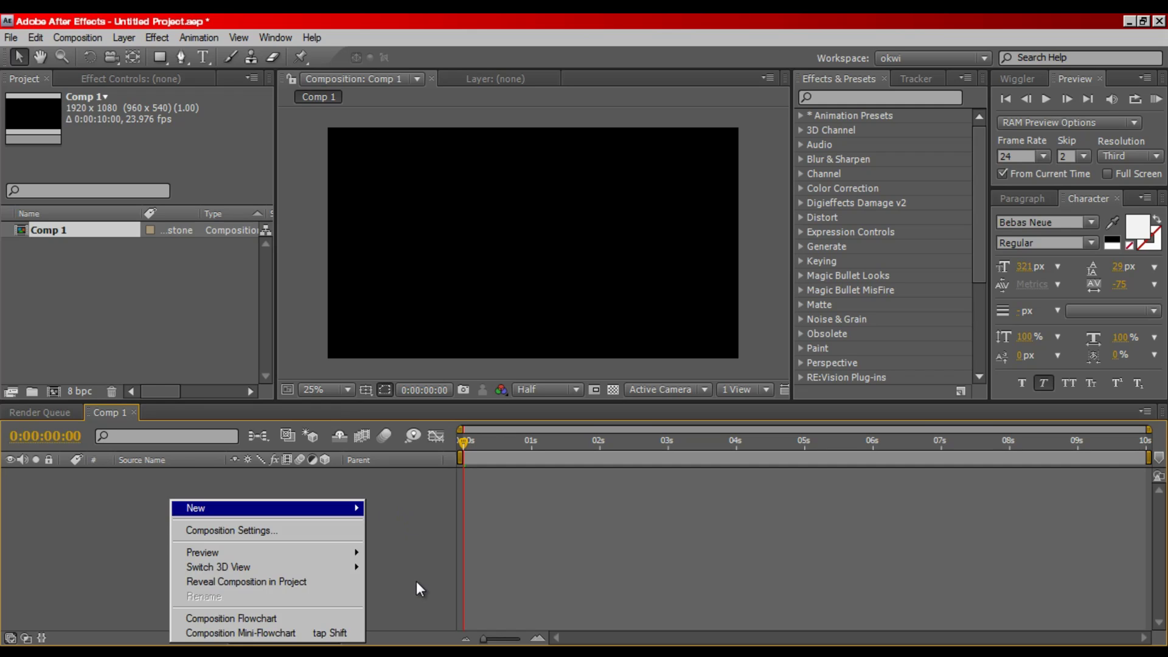
key(Up)
key(Up)
key(Up)
key(Up)
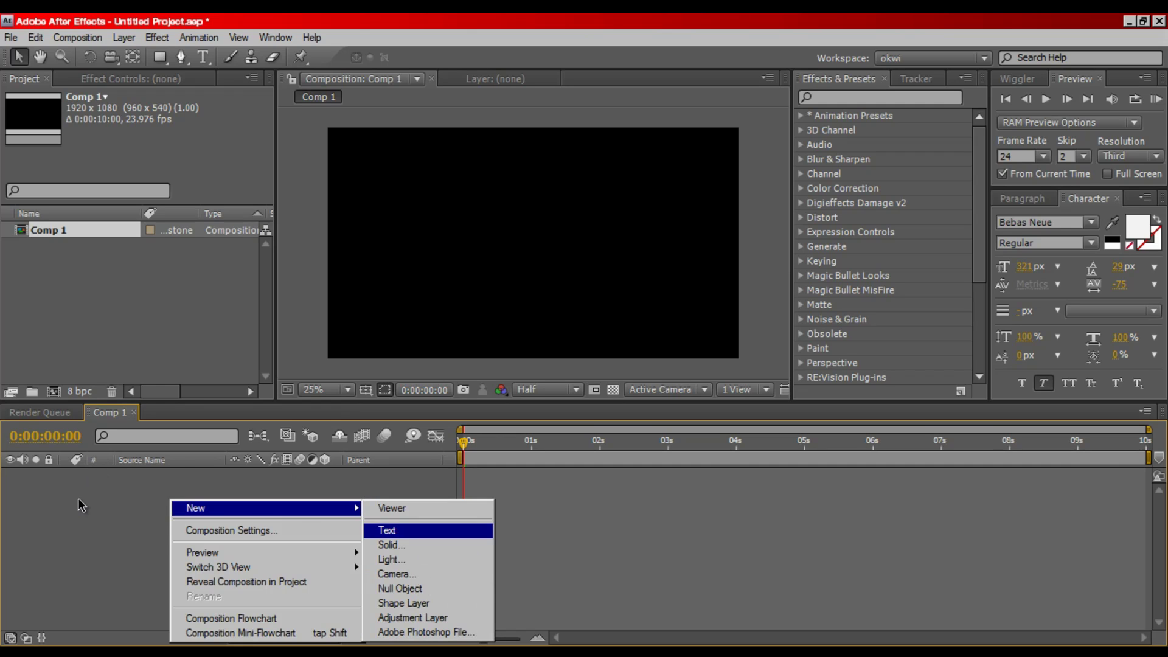
key(Escape)
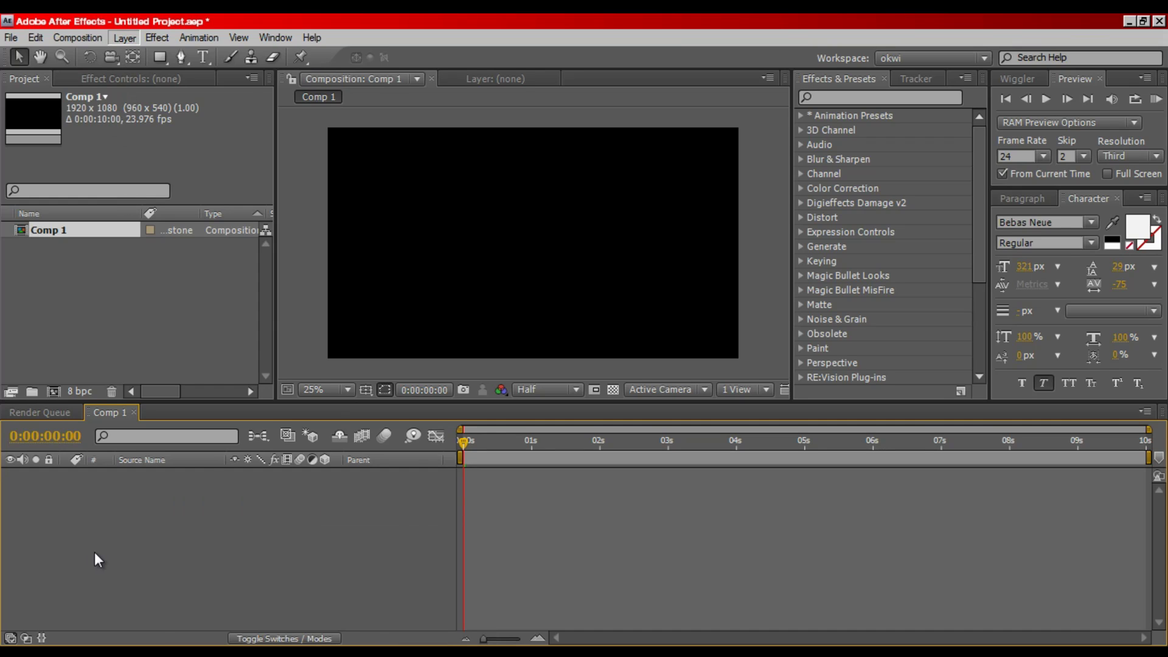
Open the composition settings of Comp 1 and close them without changes.
right_click(205, 536)
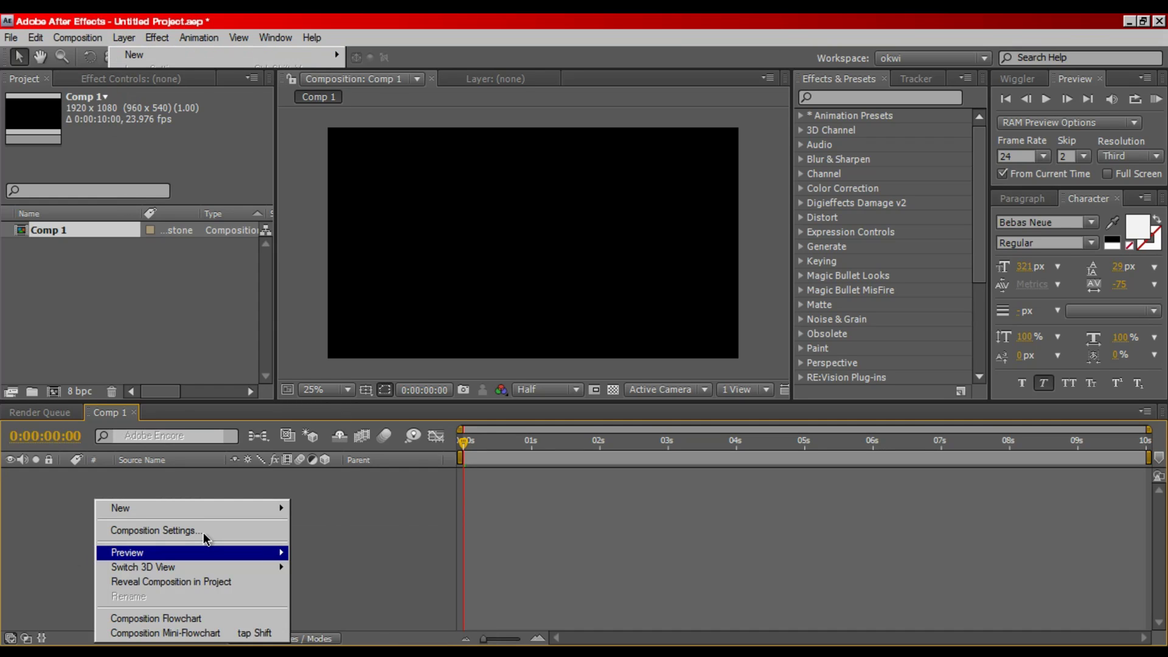
click(203, 532)
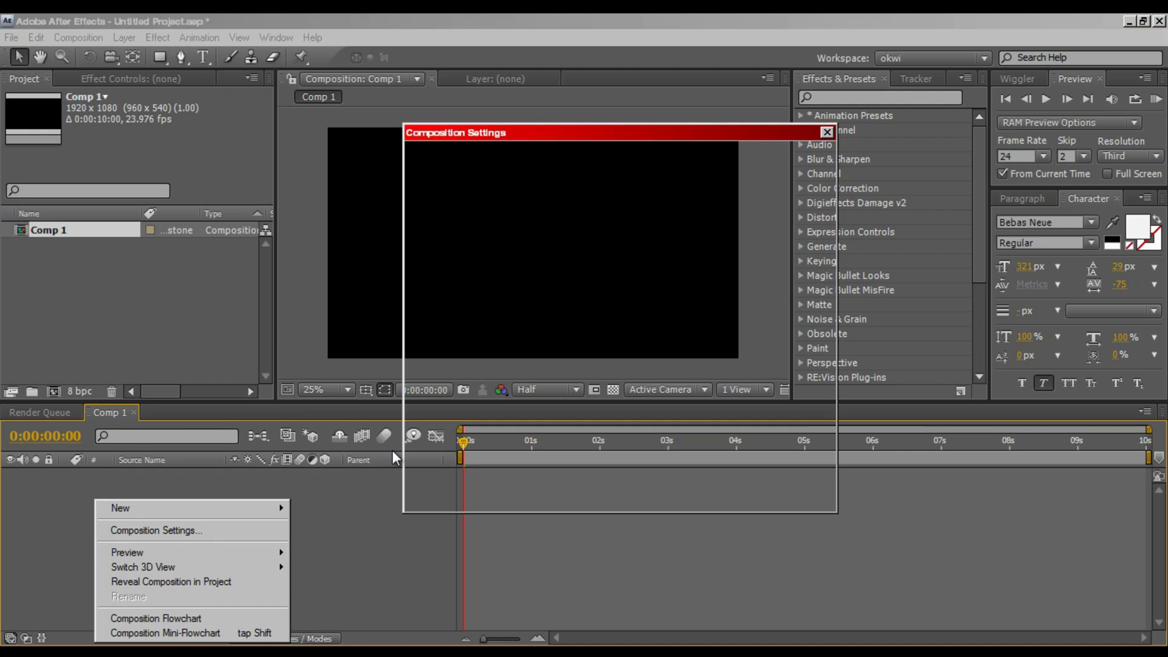
key(Escape)
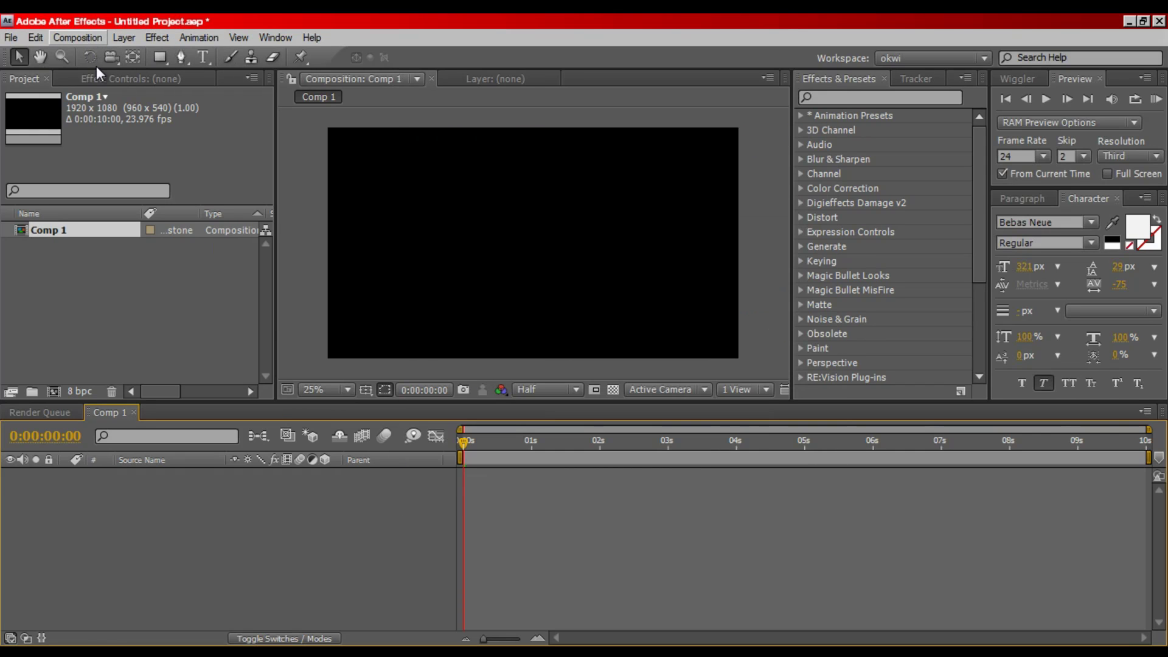
Create a second composition, keeping the default name and settings.
key(alt+c)
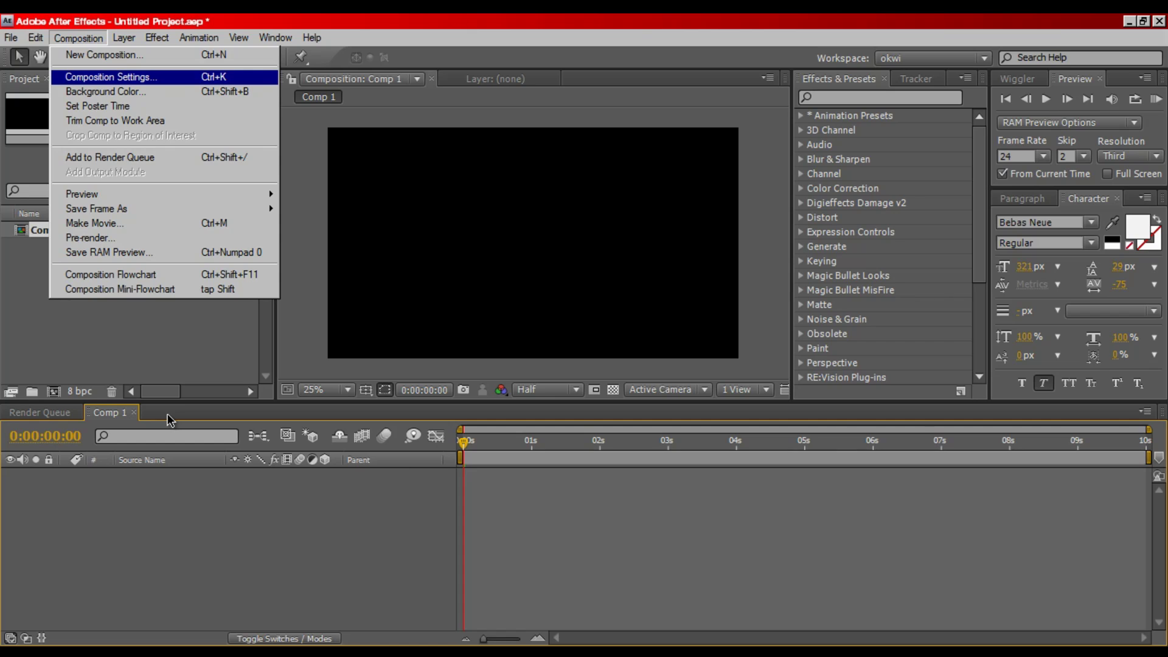
key(ctrl+n)
key(Return)
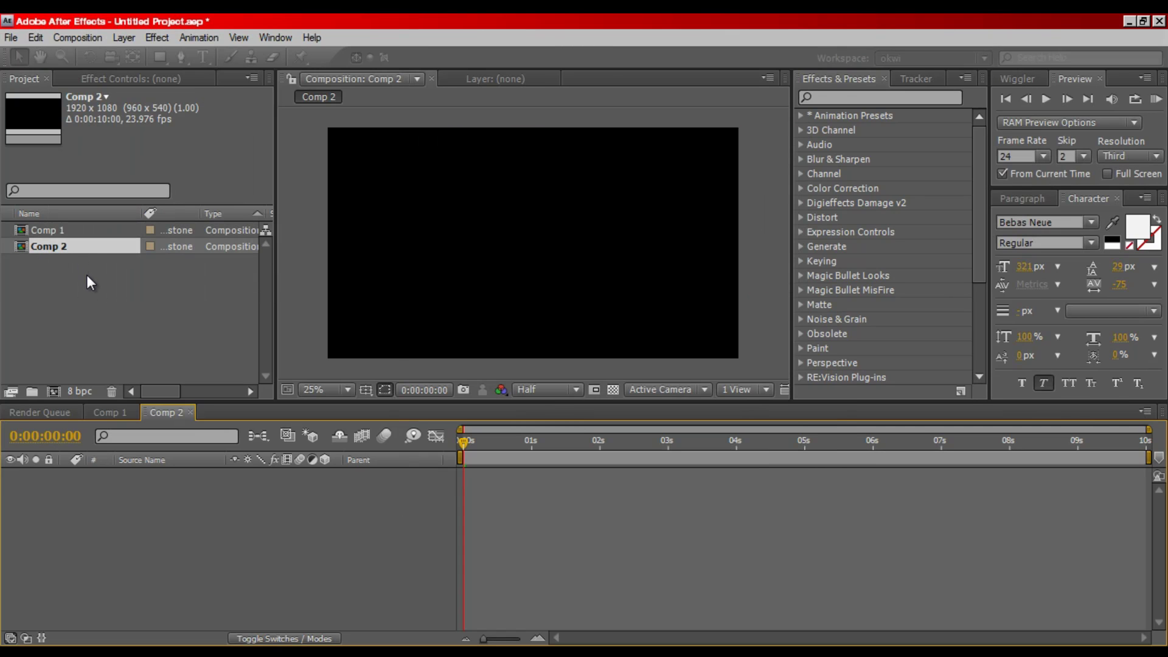
click(118, 118)
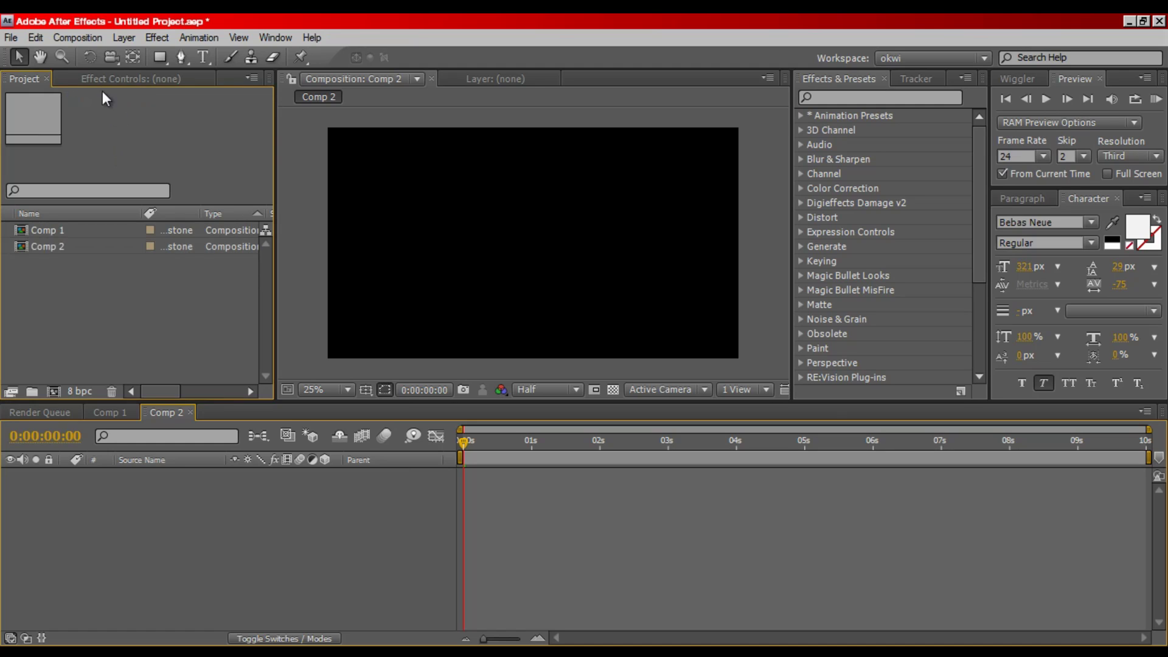
key(alt+e)
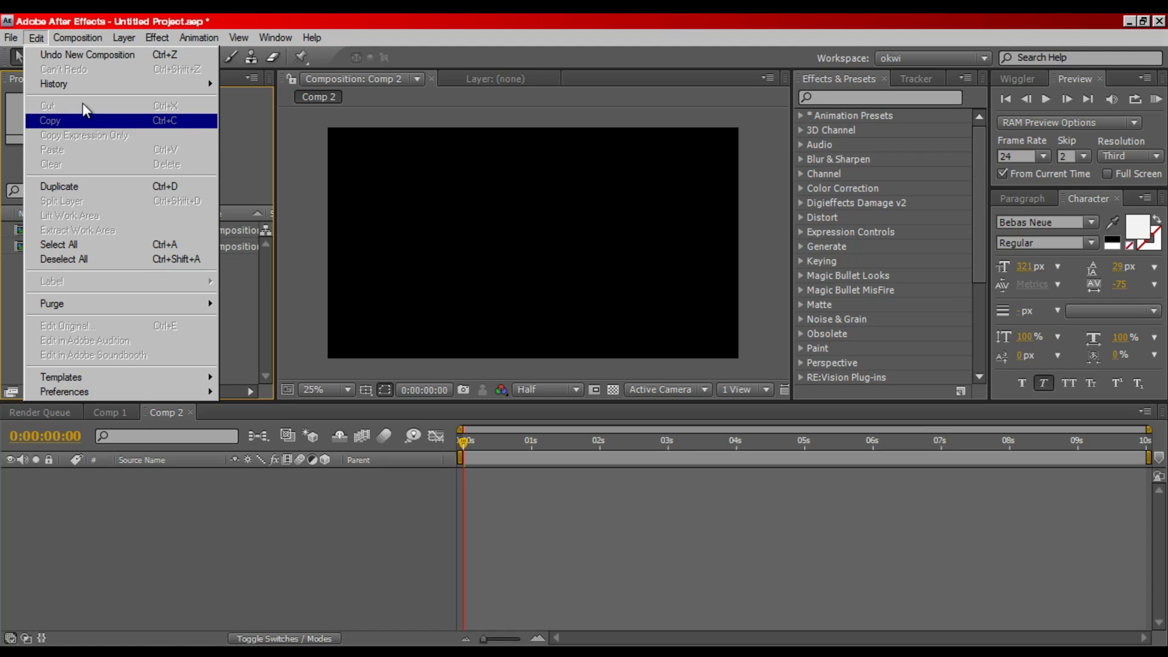
click(17, 63)
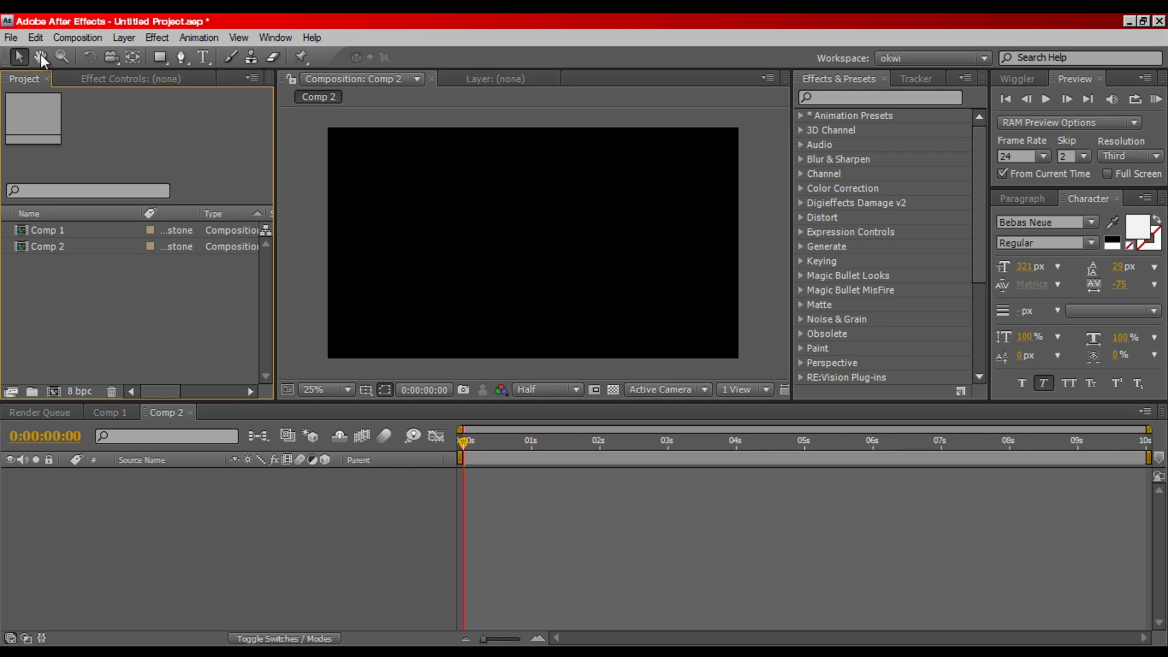
Try out the Hand, Selection, Rotation, camera, Pen and Type tools in turn, and return to the Selection tool.
key(h)
key(v)
key(h)
key(w)
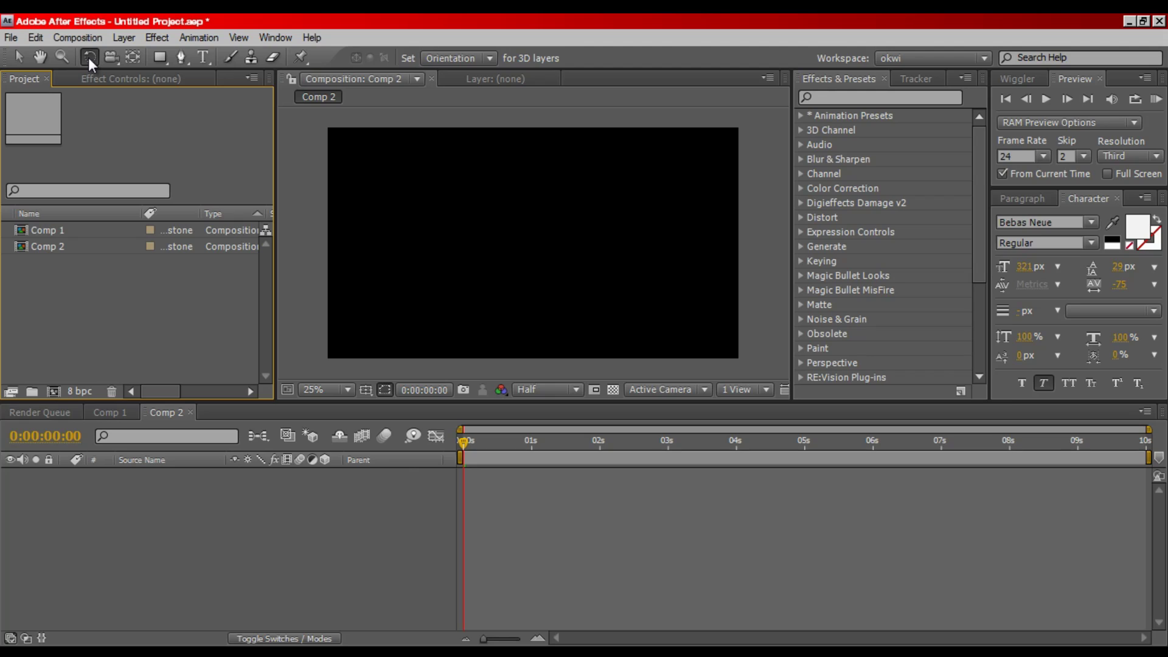
key(w)
click(107, 61)
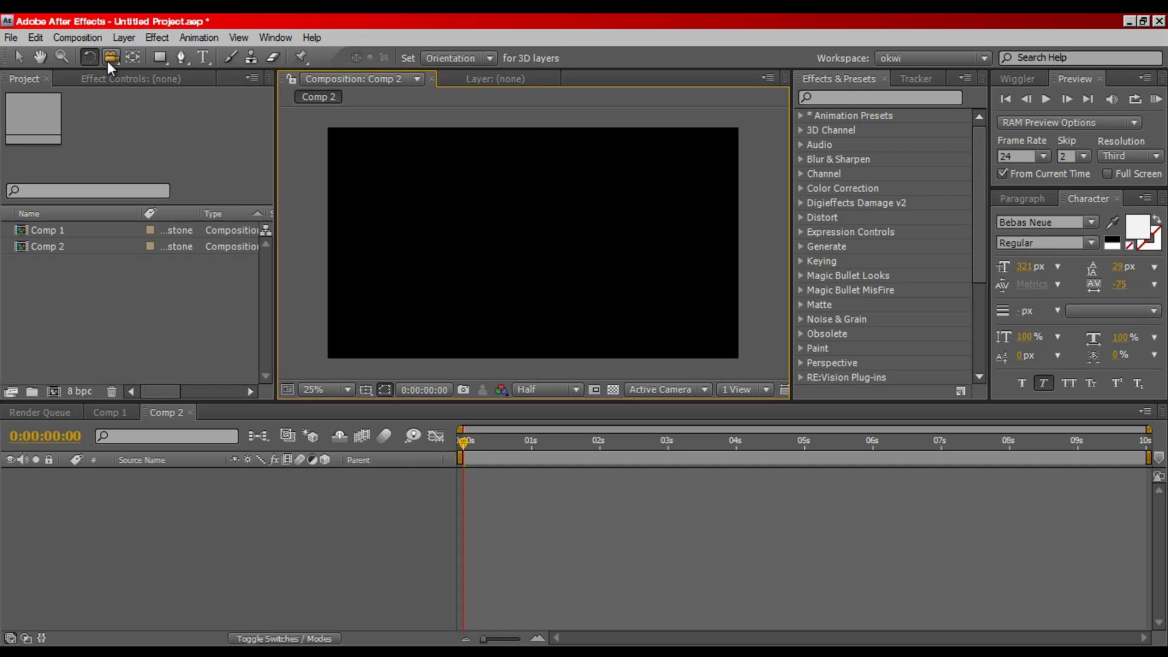
click(182, 56)
click(185, 58)
key(ctrl+t)
click(39, 58)
key(v)
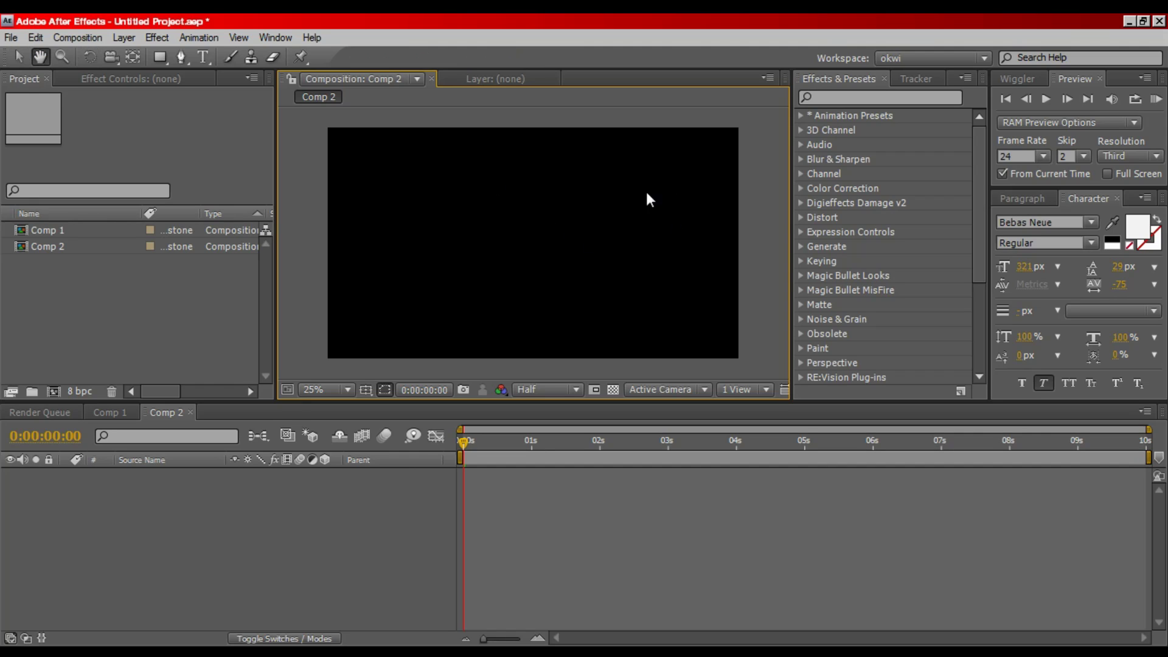
Pan the empty Comp 2 frame around with the Hand tool, switching between it and the Selection tool.
drag(510, 240, 636, 177)
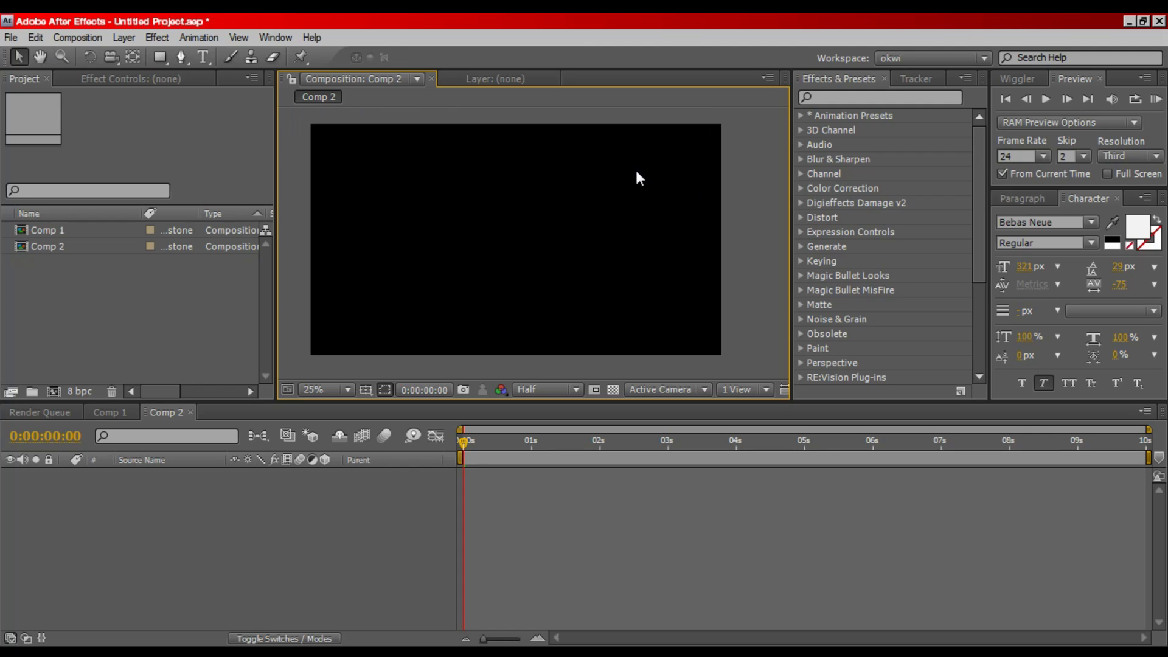
key(h)
key(v)
key(h)
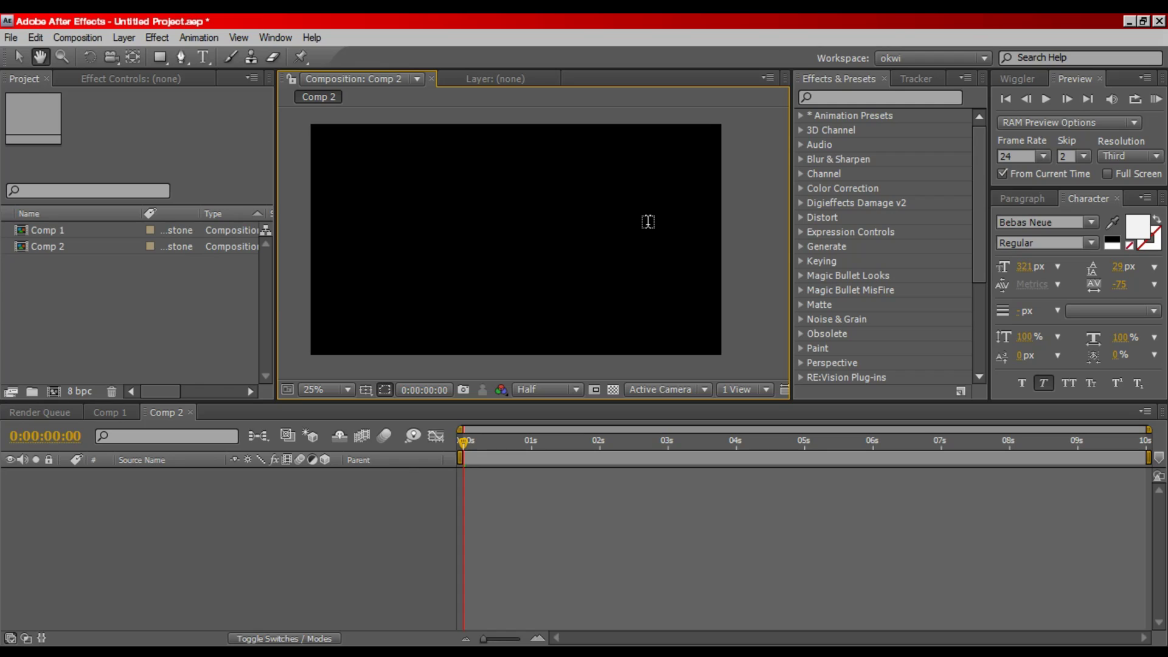
drag(648, 222, 645, 224)
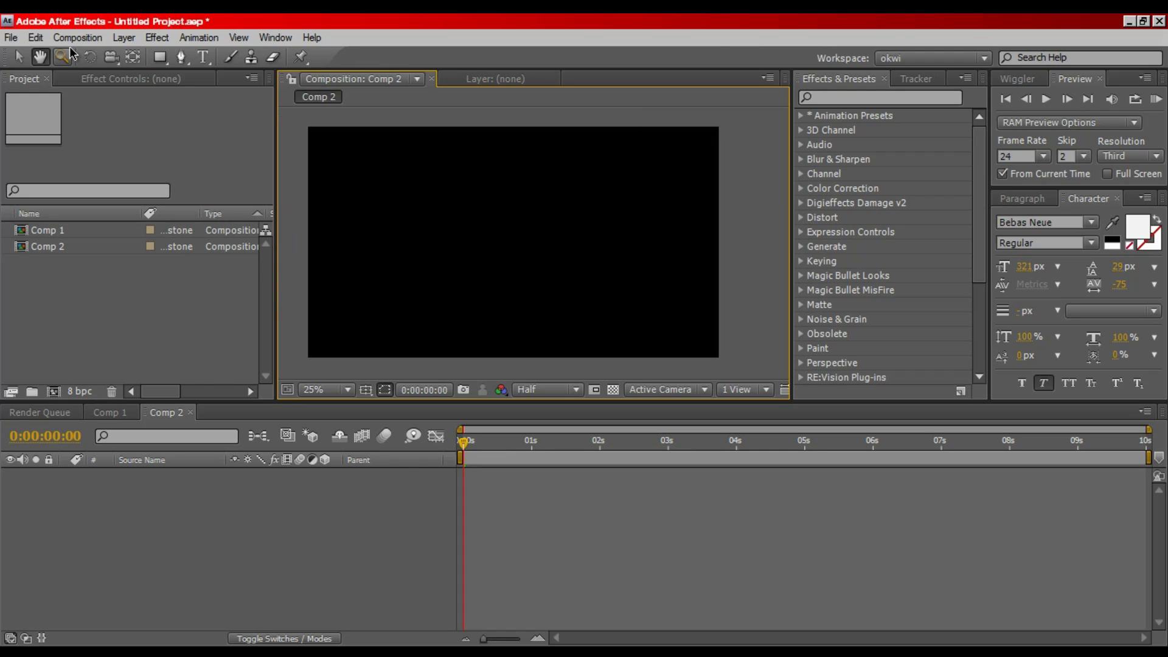
key(h)
Add a text layer reading DFGSRF to Comp 2 and move the text to the middle of the frame.
key(ctrl+t)
click(401, 241)
text(DFGSRF)
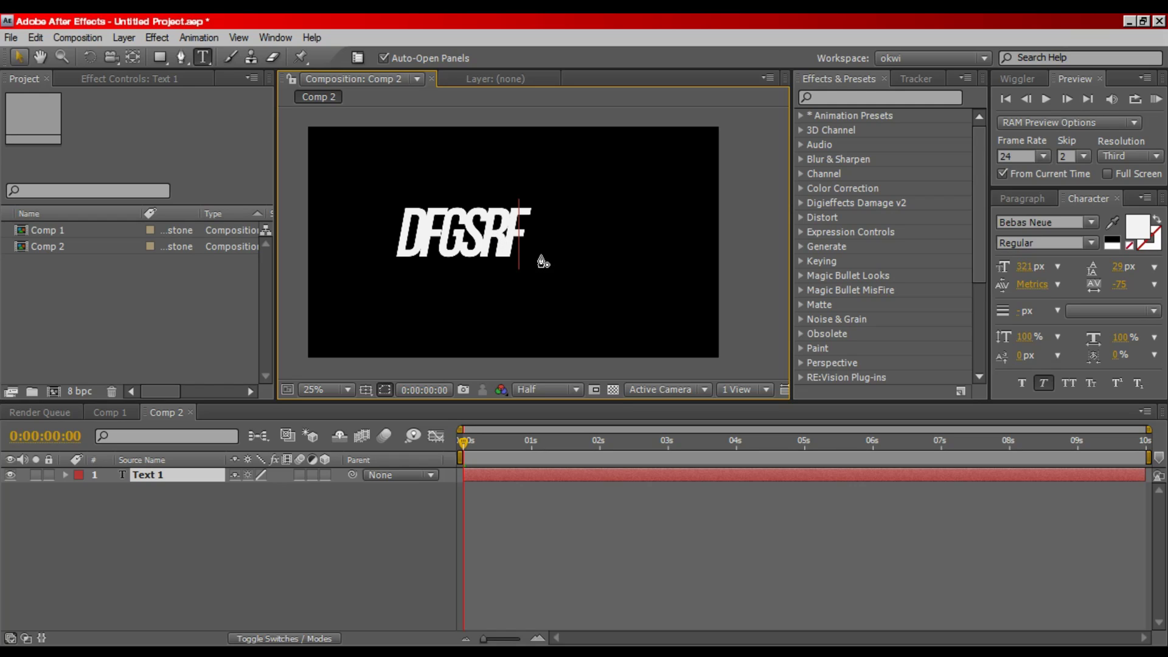
key(Escape)
drag(462, 235, 527, 254)
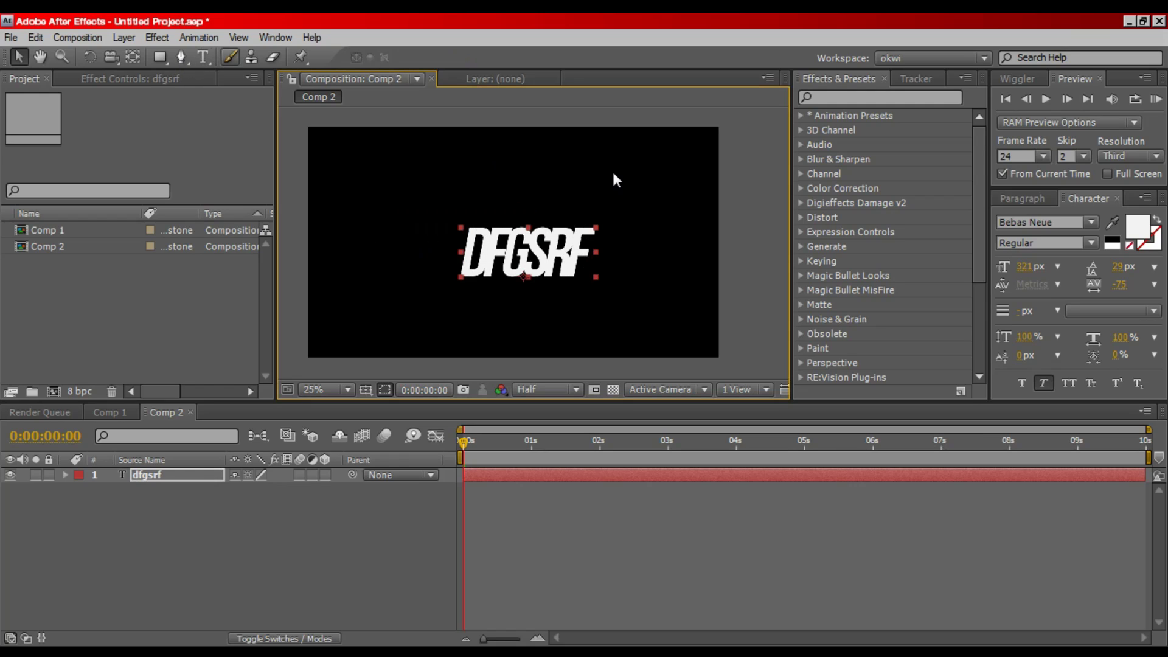
Try out a curved, closed RotoBezier mask around the DFGSRF text with the Pen tool, and undo its points.
key(g)
click(491, 158)
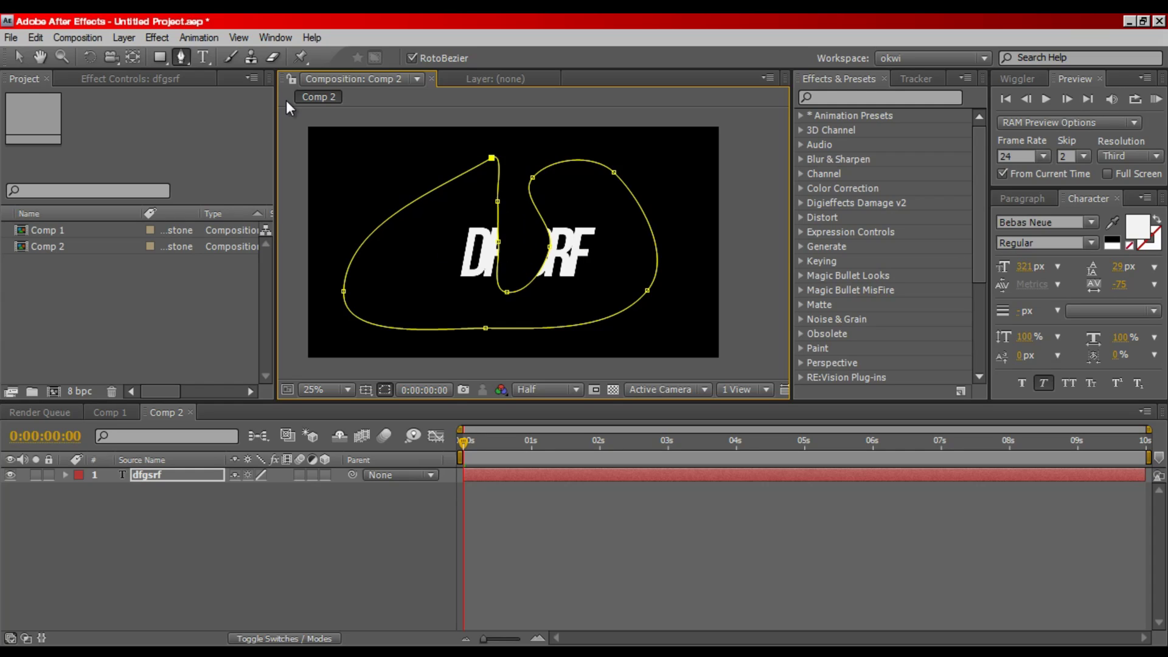
key(ctrl+z)
key(ctrl+z)
key(ctrl+z)
key(ctrl+z)
key(ctrl+z)
key(ctrl+z)
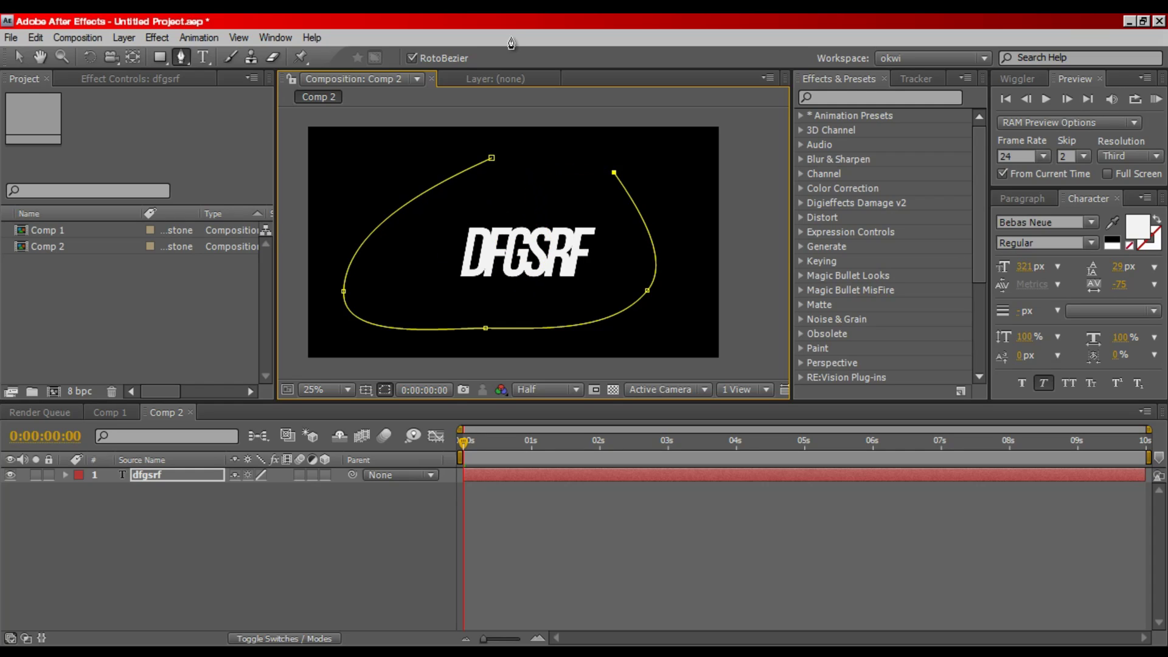
key(ctrl+z)
key(ctrl+z)
key(ctrl+z)
key(ctrl+z)
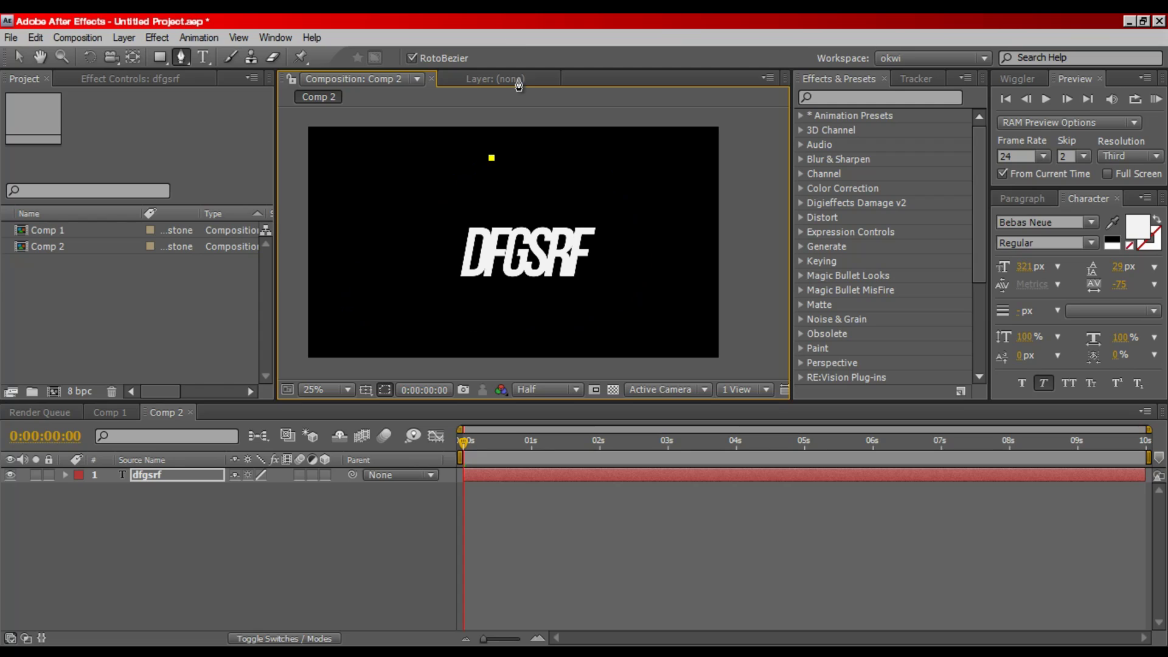
Deselect the text layer and draw a closed, white-filled RotoBezier shape of five points over the text with the Pen tool.
right_click(320, 555)
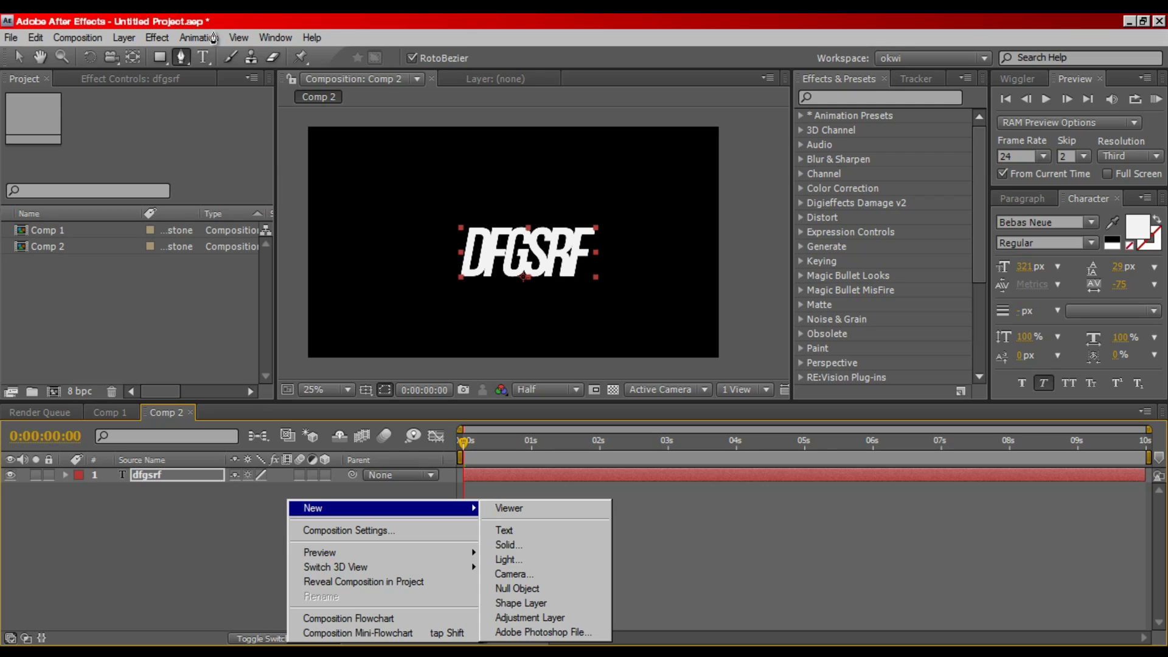
click(516, 193)
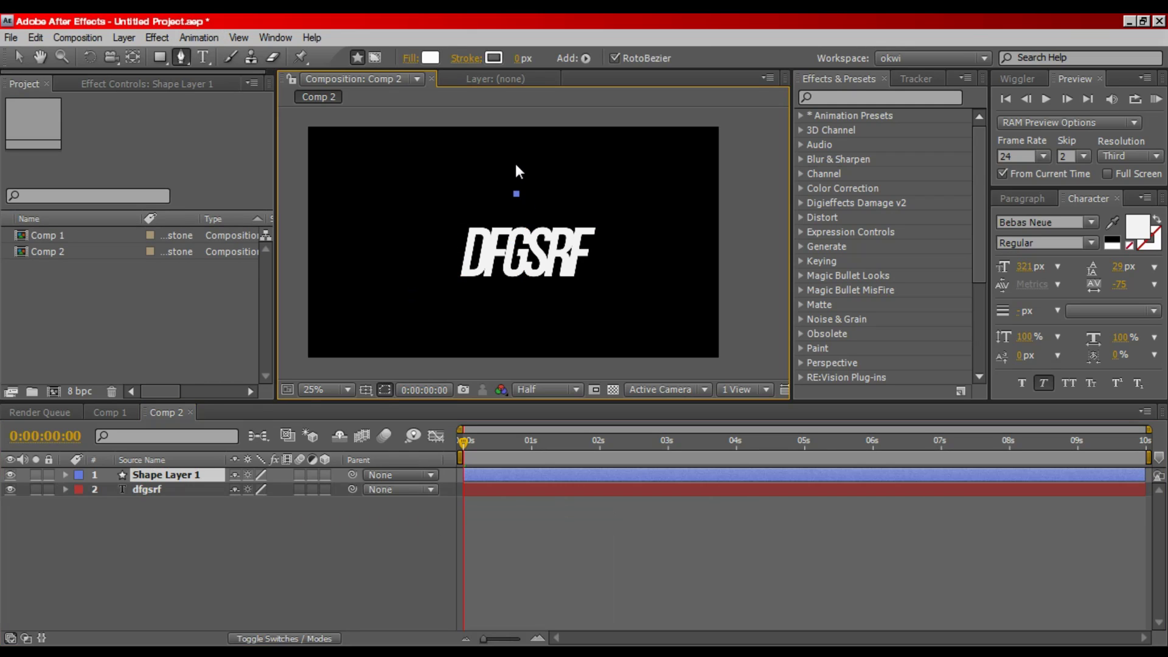
click(399, 299)
click(538, 314)
click(680, 251)
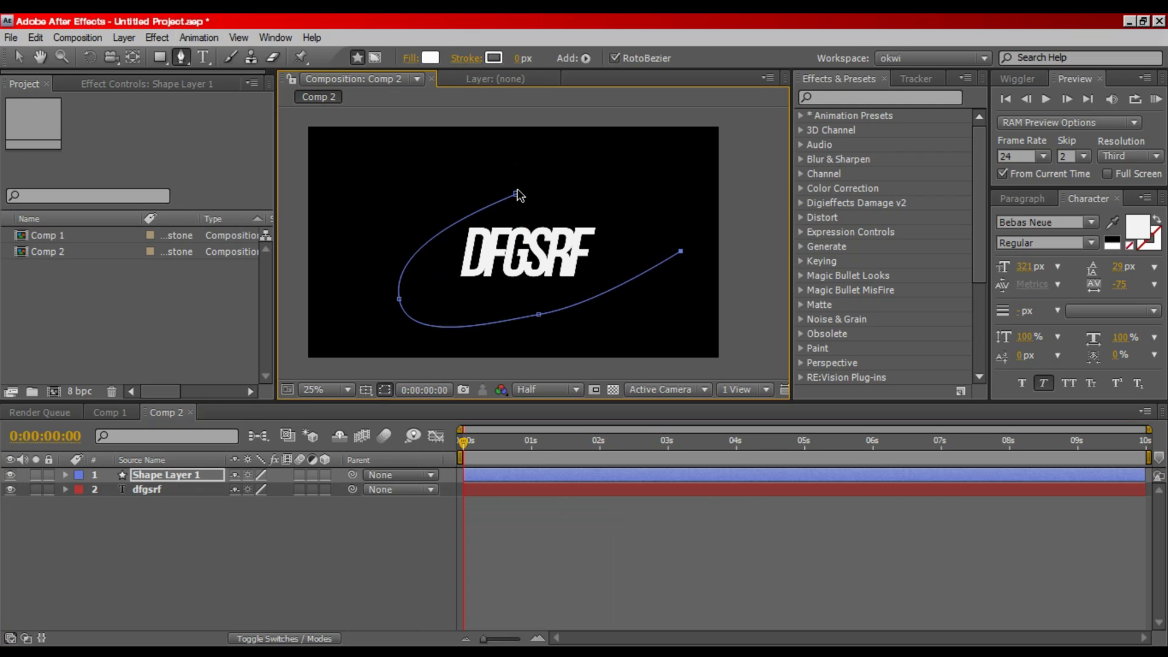
click(514, 163)
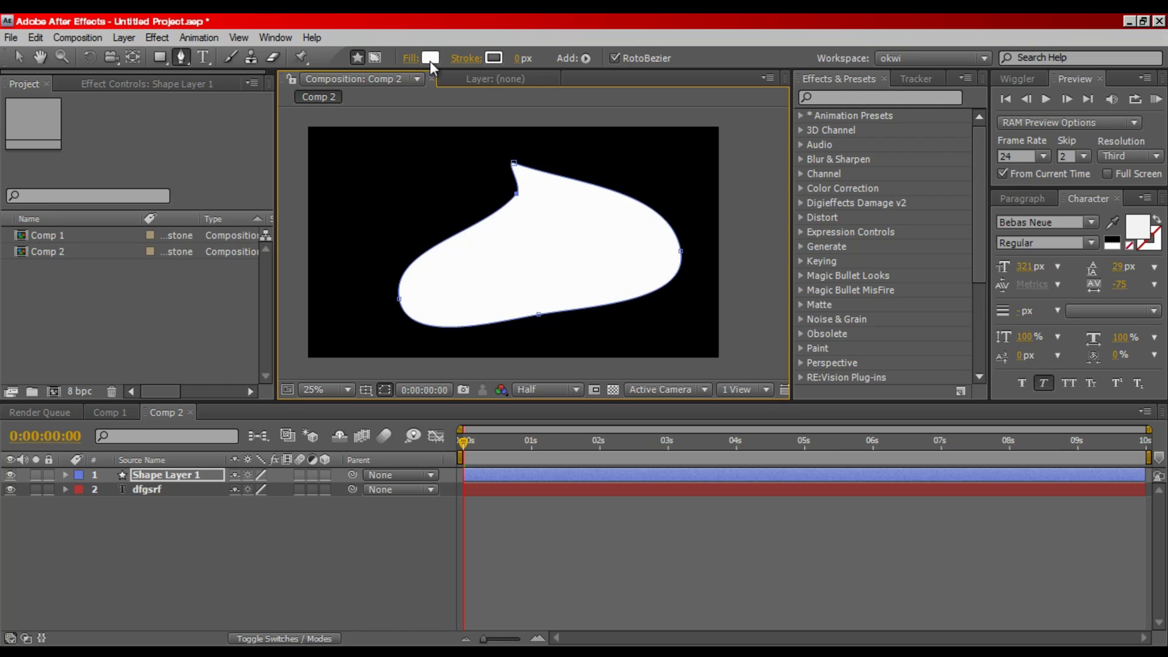
Give the white shape a red stroke 26 px wide, and shift it slightly up and left in the frame.
click(493, 58)
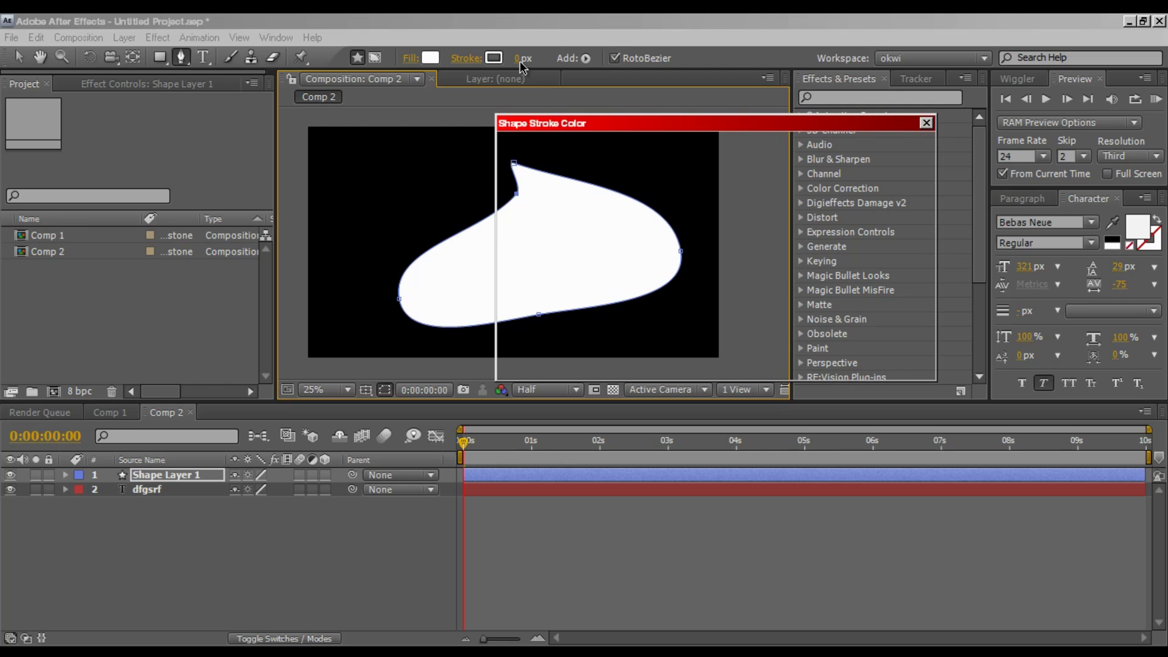
click(16, 54)
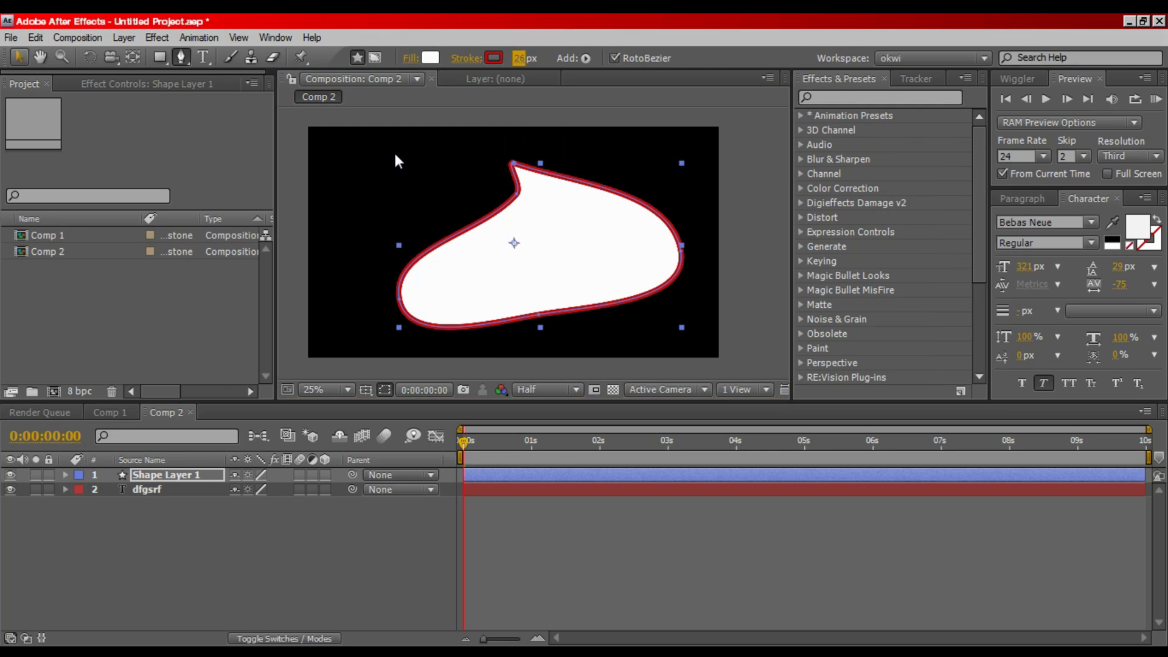
click(363, 157)
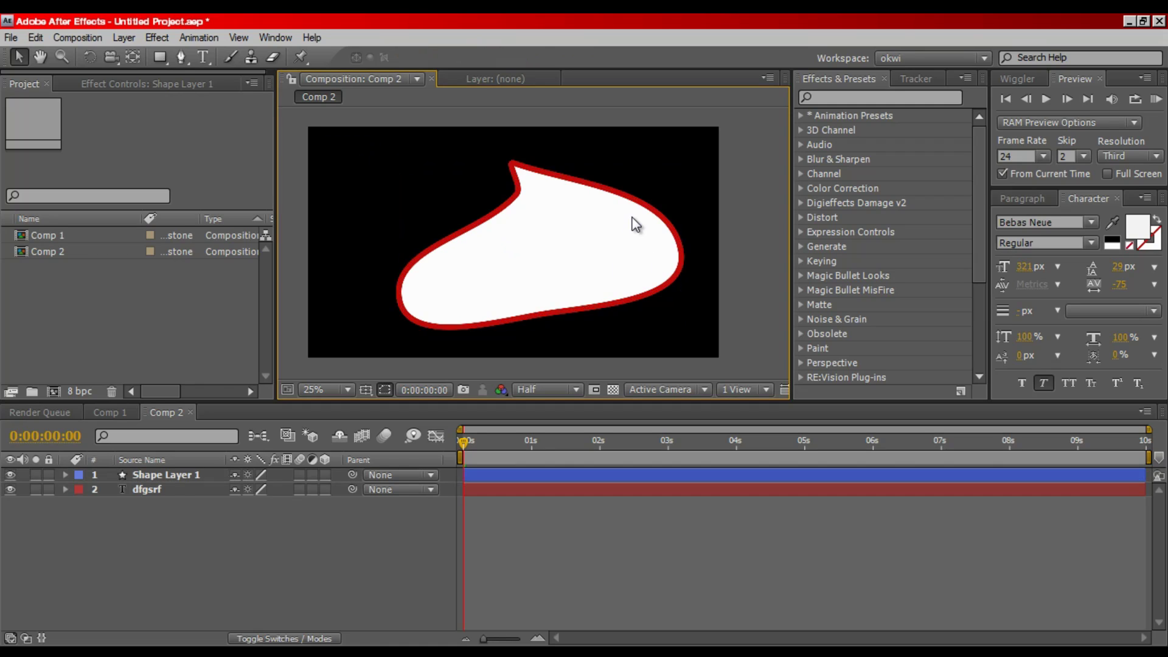
drag(636, 225, 601, 218)
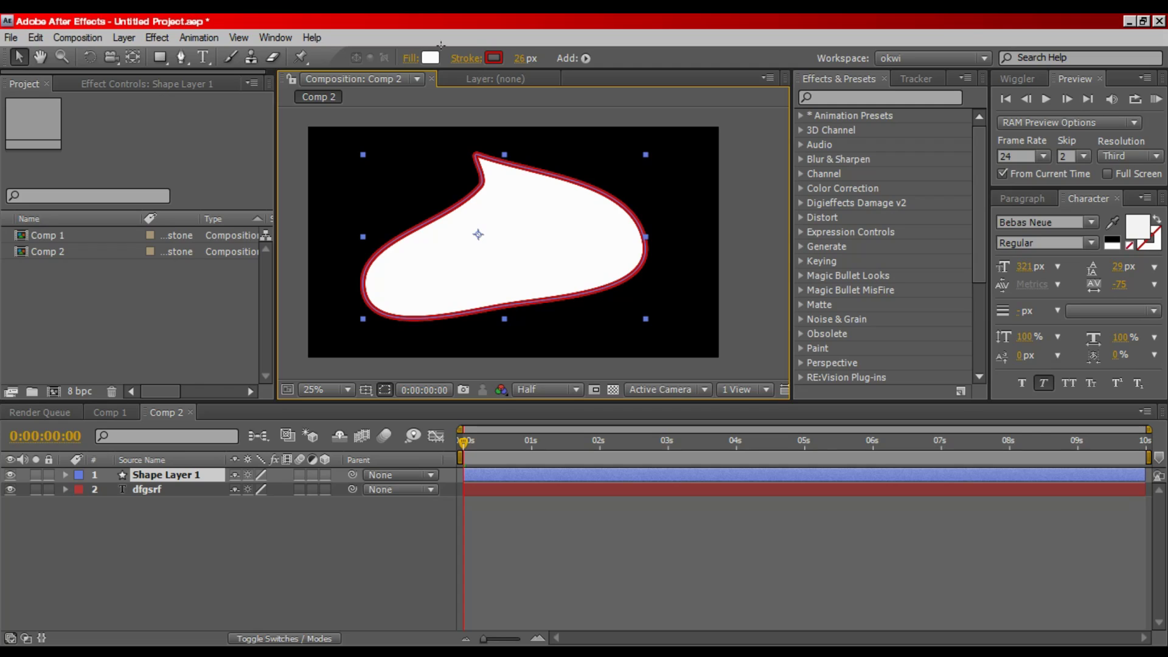
Draw an ellipse over the middle of the white shape within Shape Layer 1, and deselect the layer.
click(160, 56)
key(q)
key(q)
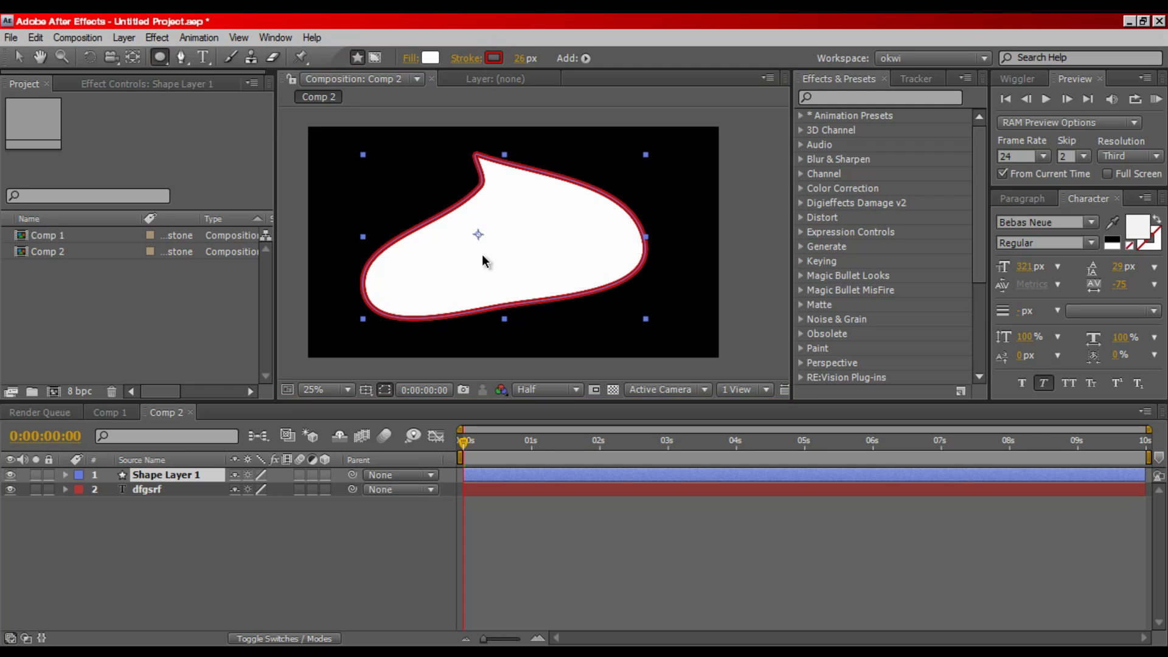
drag(425, 192, 607, 332)
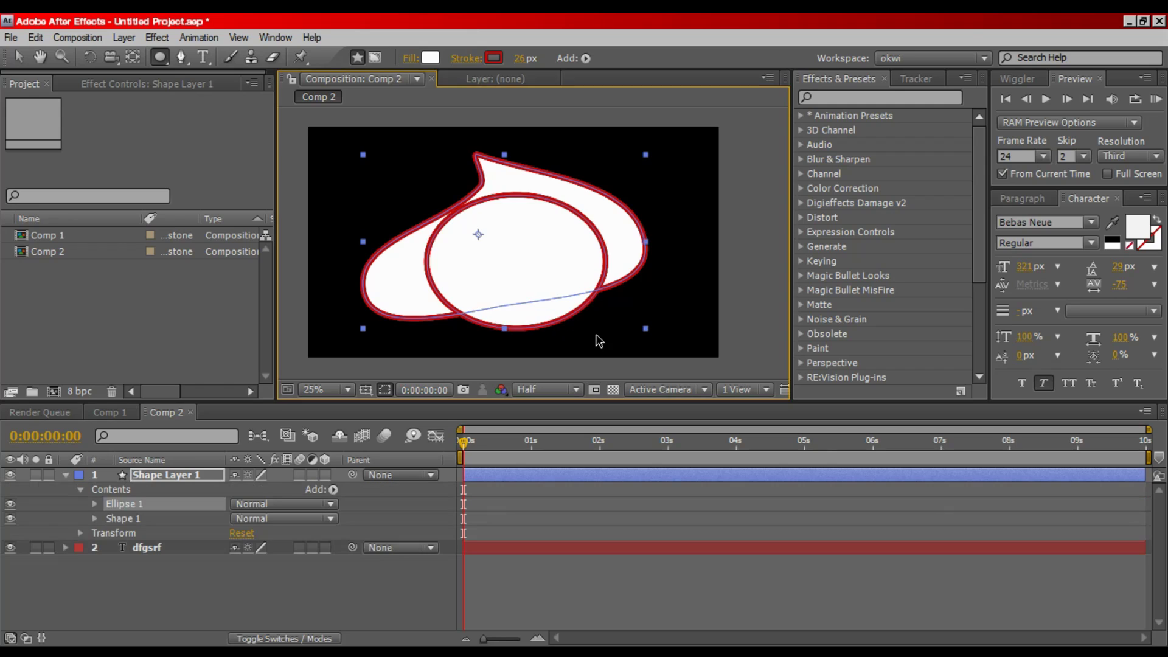
click(166, 576)
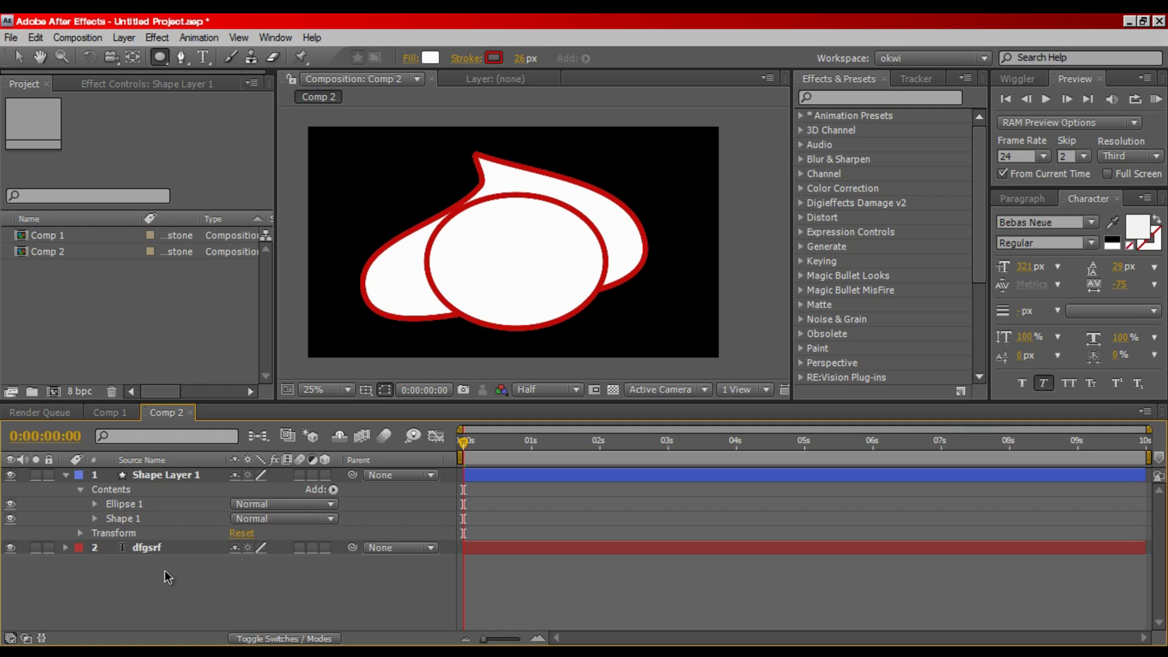
Collapse the properties of Shape Layer 1, look over the layer commands, and return to the Selection tool with no layer selected.
click(149, 476)
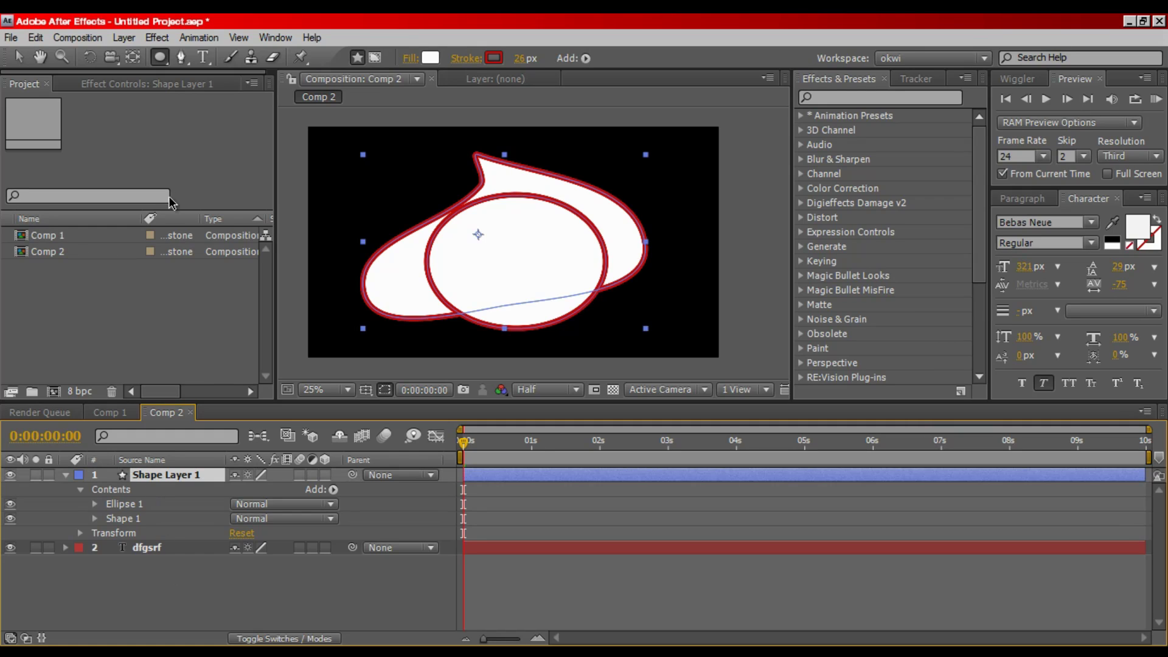
key(ctrl+grave)
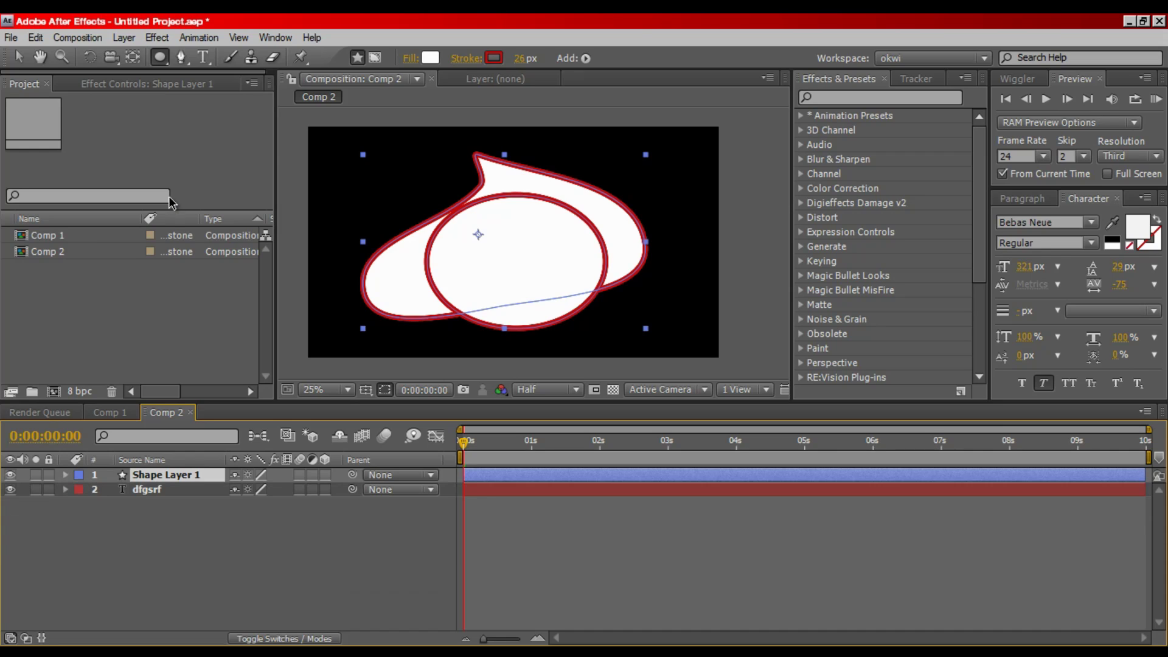
click(125, 38)
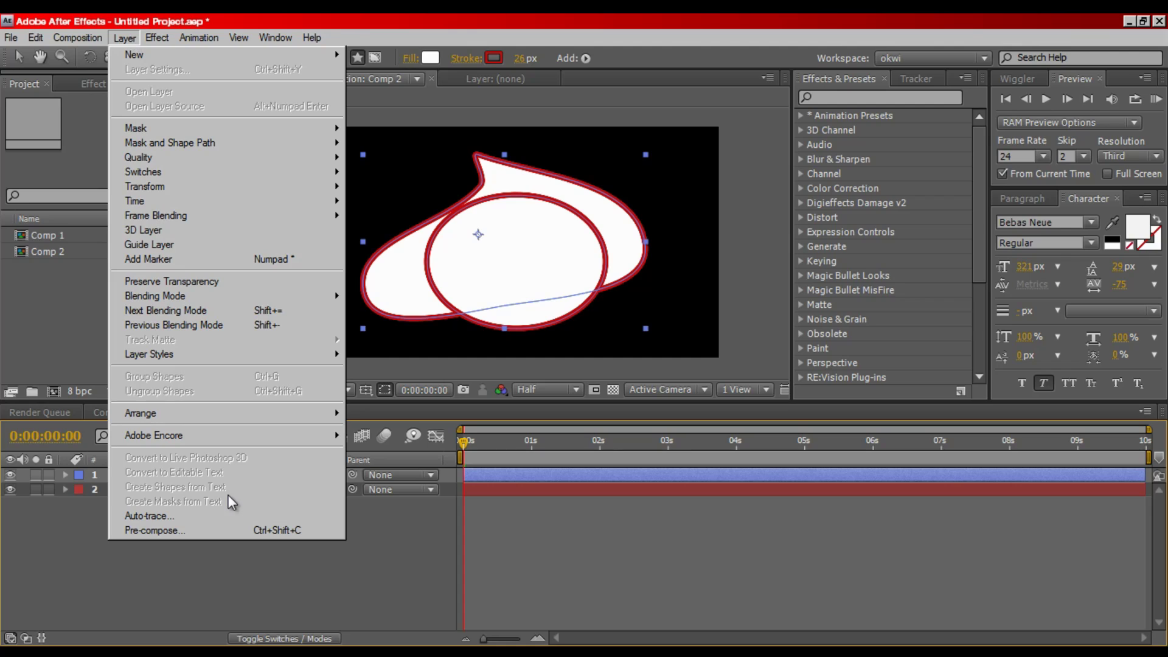
click(194, 485)
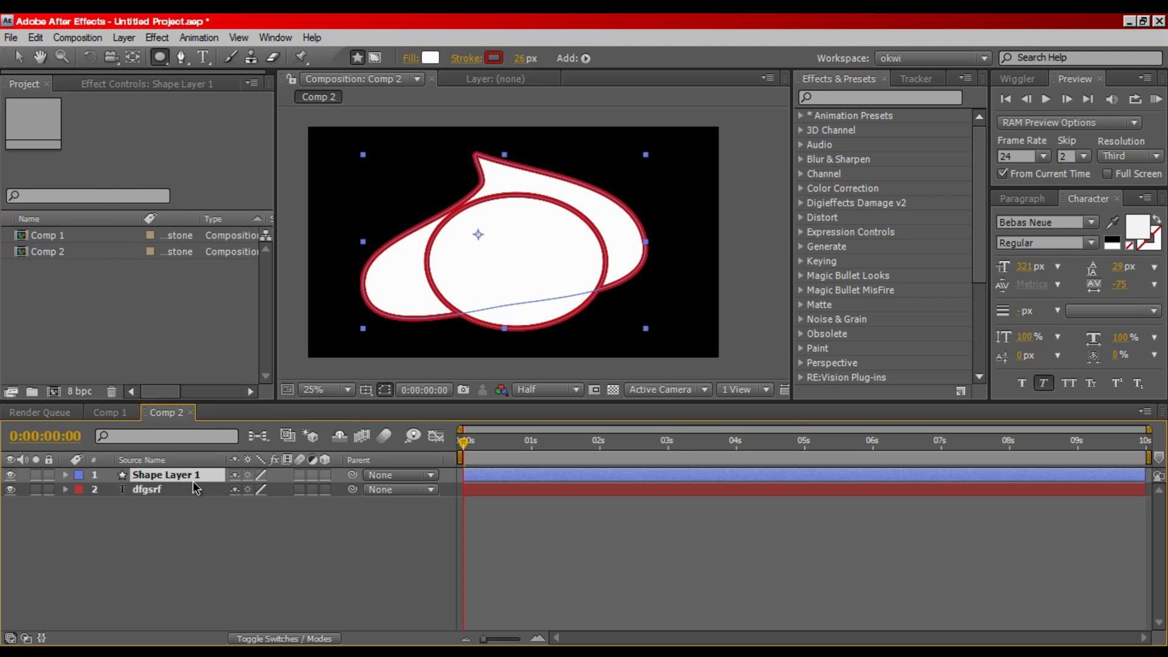
click(191, 545)
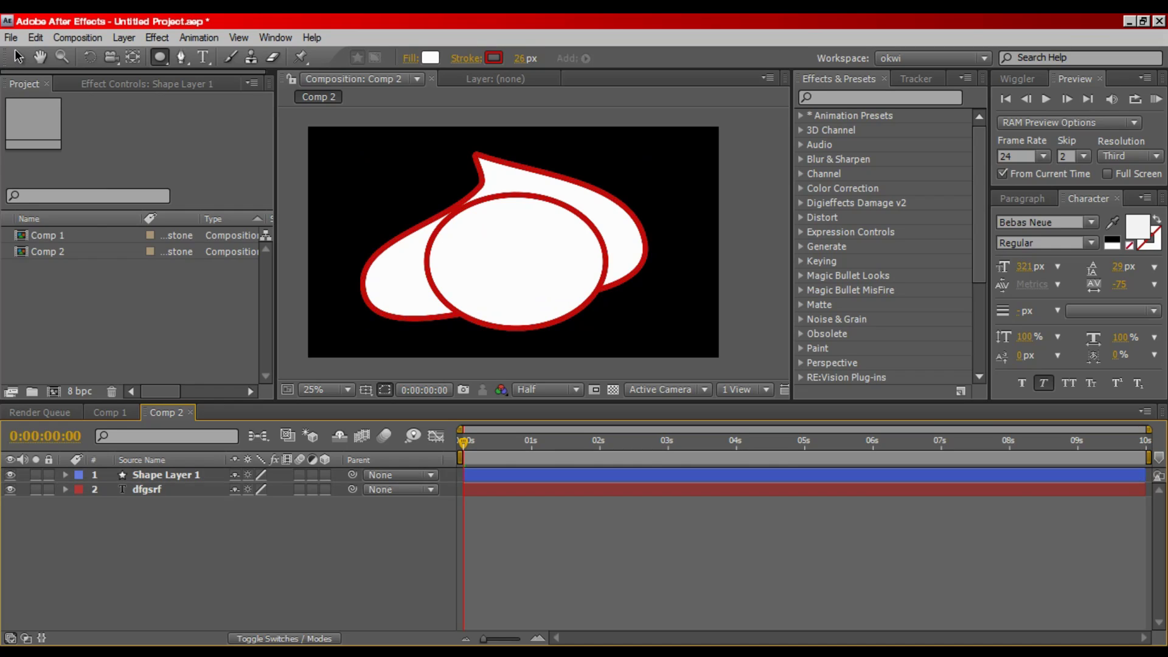
click(27, 59)
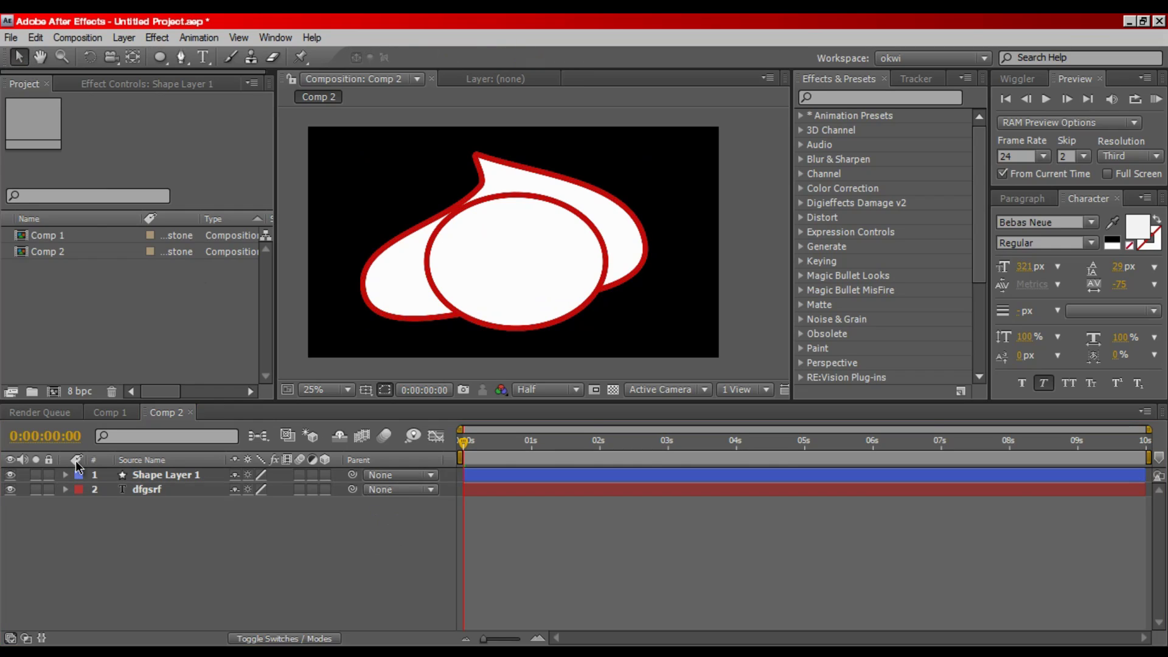
click(151, 491)
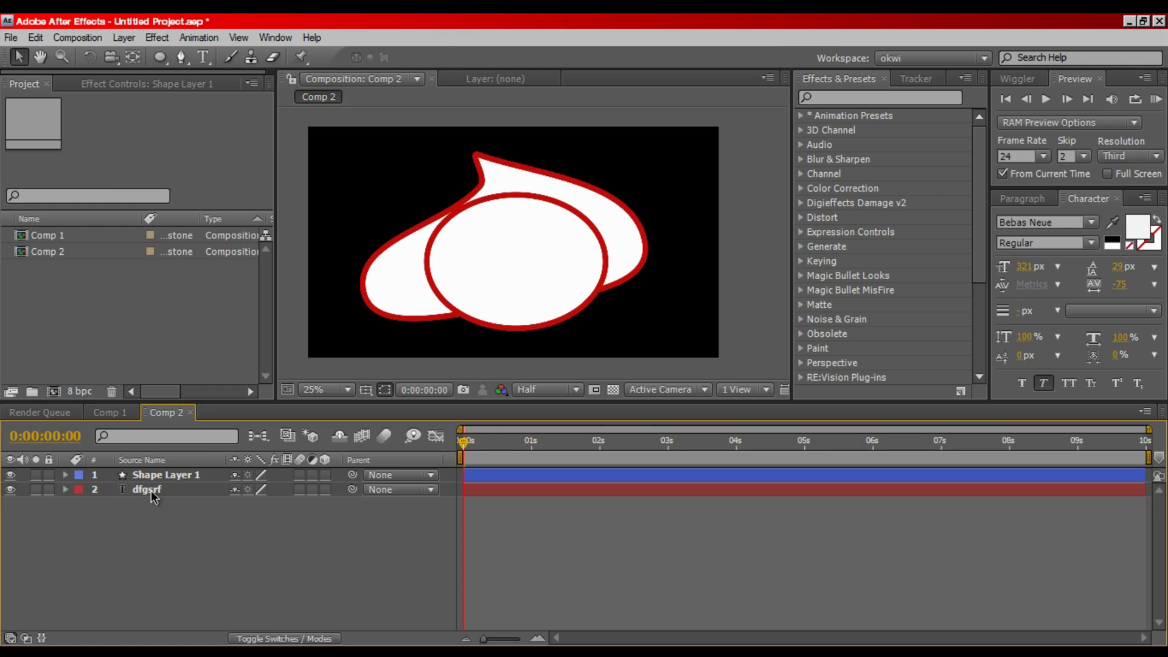
click(177, 476)
key(F2)
Look over the file import options, and open and close the Import File dialog without importing anything.
key(alt+f)
mouse_move(211, 260)
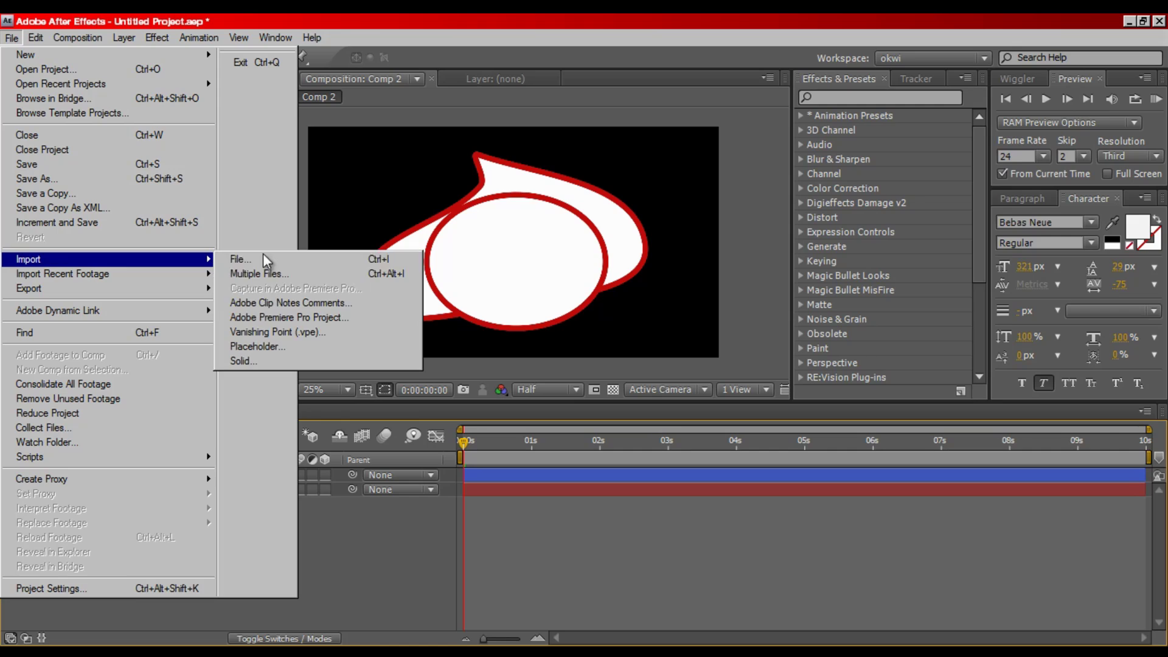
key(Escape)
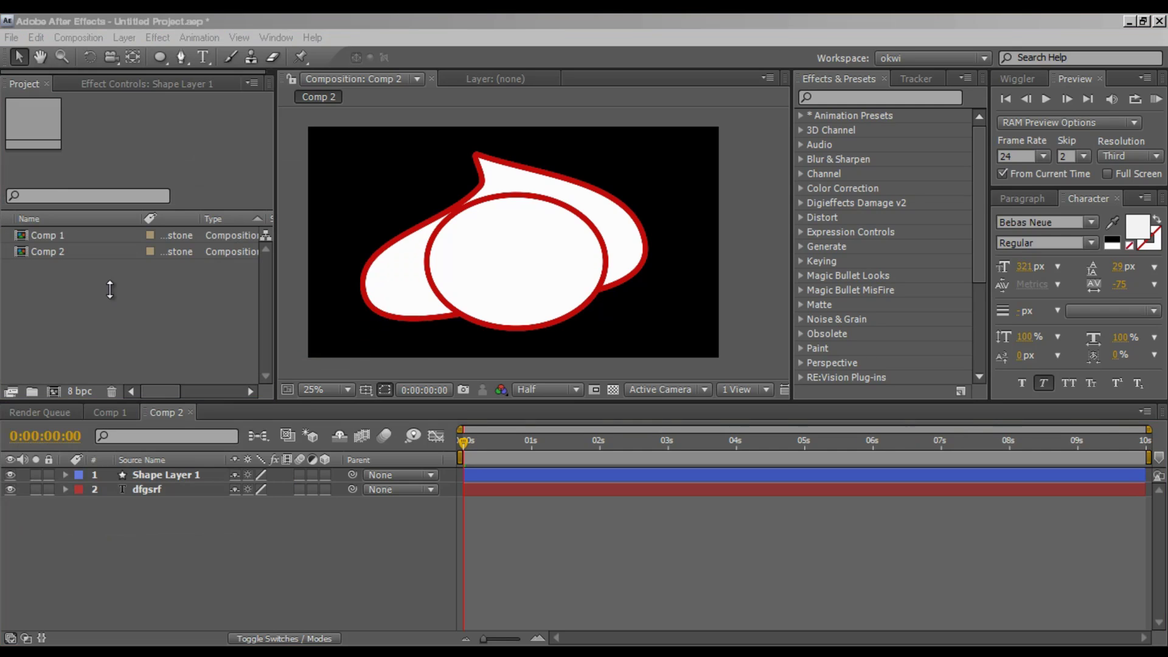
double_click(110, 289)
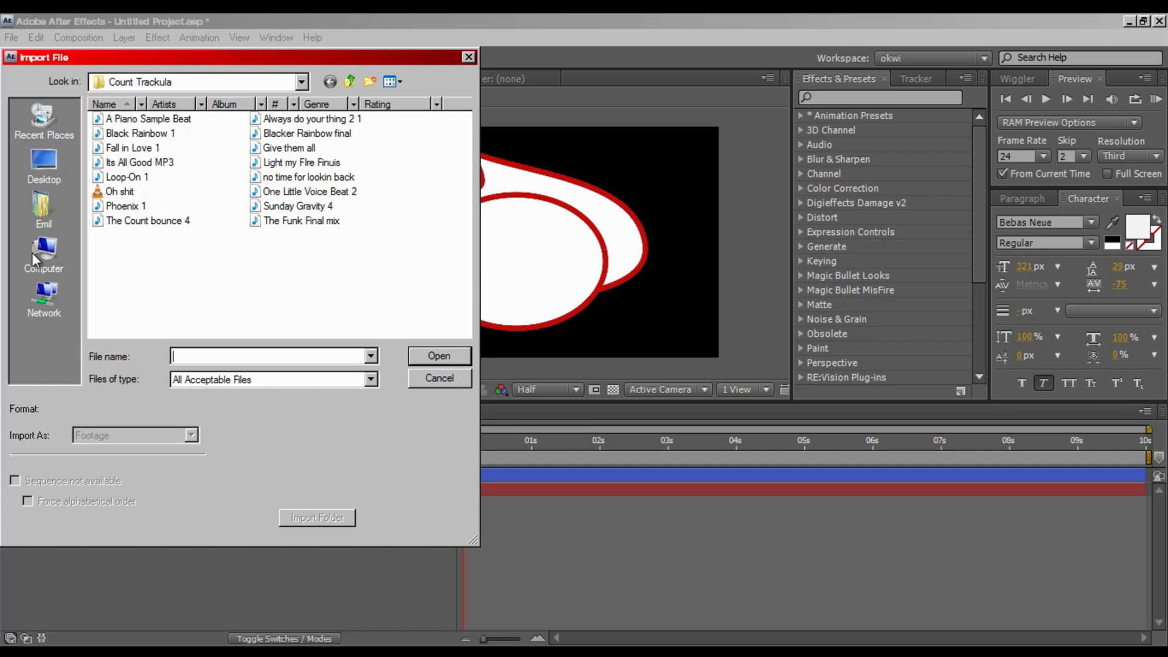
click(466, 59)
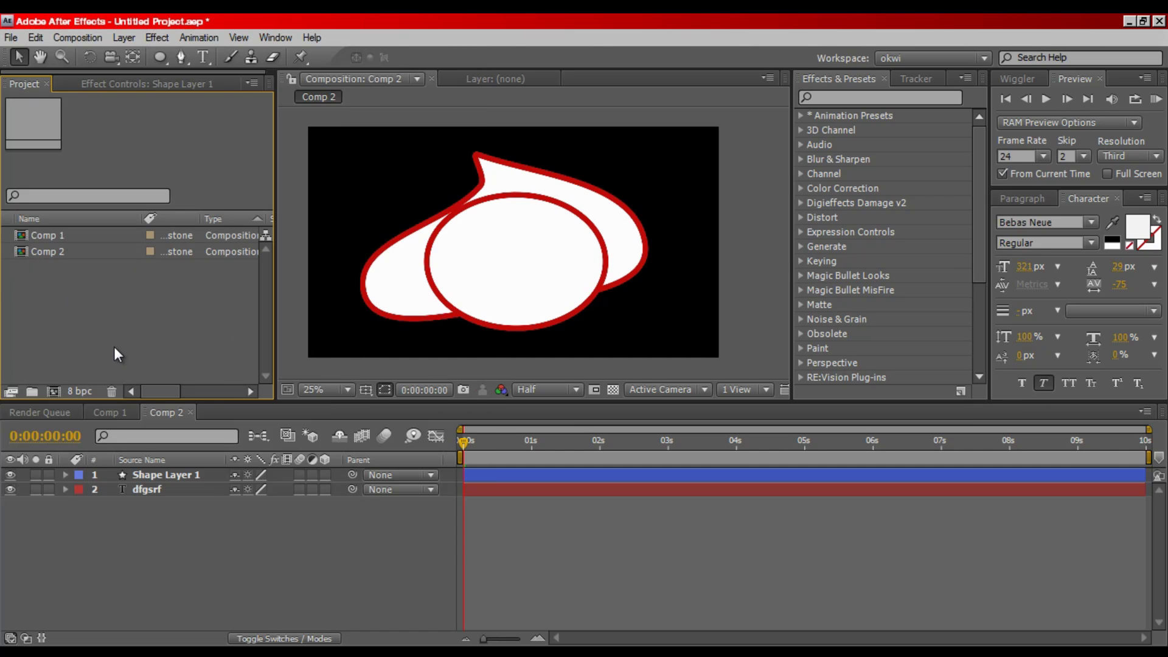
View the effect controls of Shape Layer 1 and return to the list of project items.
click(83, 86)
click(44, 85)
click(108, 77)
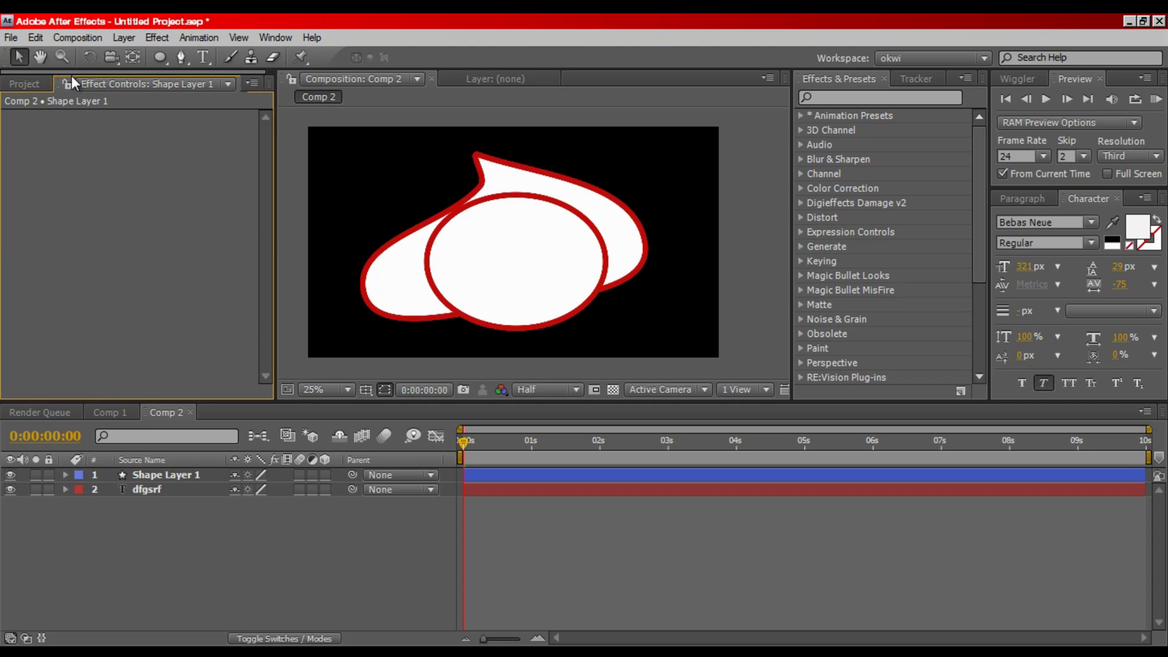
click(111, 71)
drag(97, 73, 182, 323)
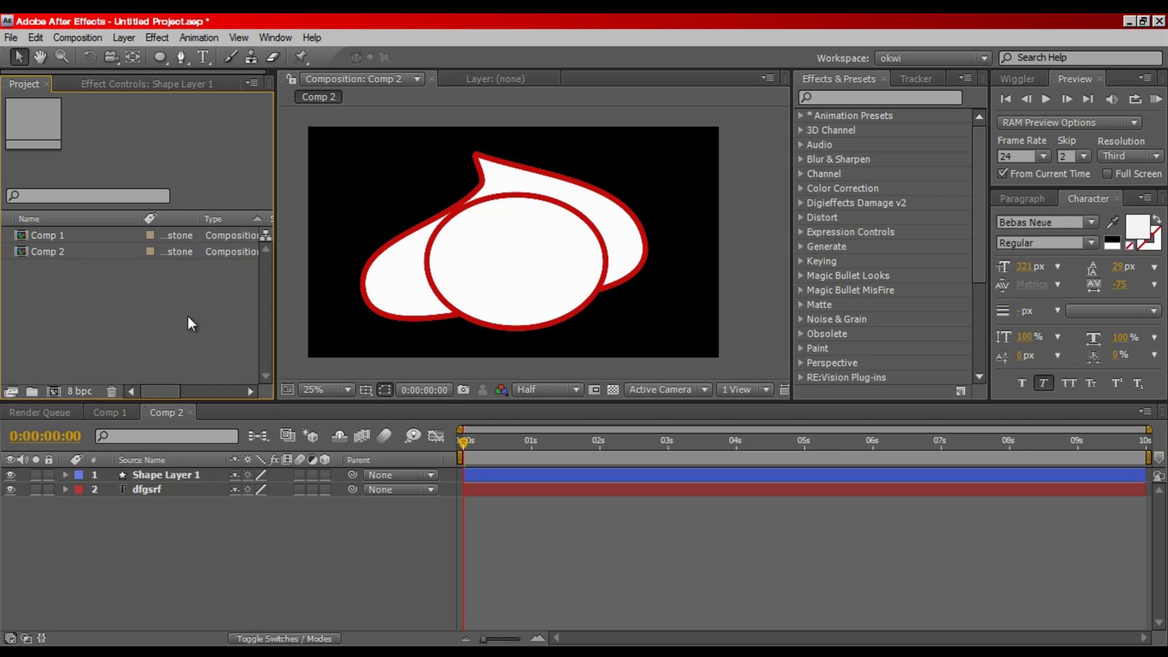
Import the video clip MVI_3040 from the CANON folder on the Toshiba USB-HDD drive.
double_click(187, 315)
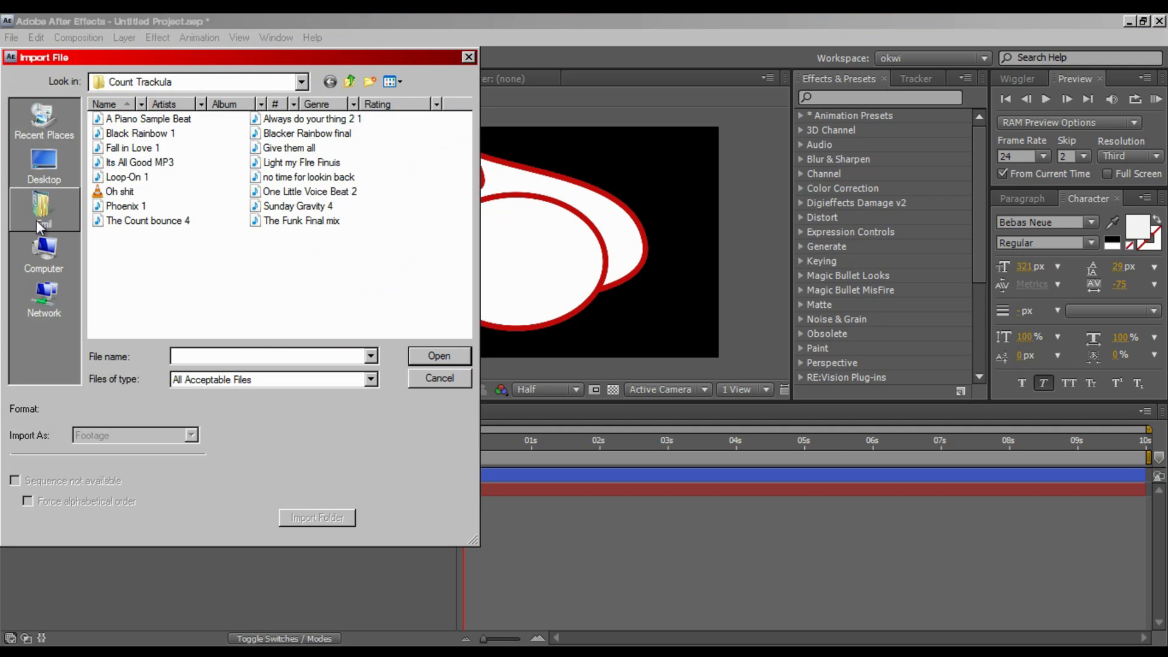
click(35, 220)
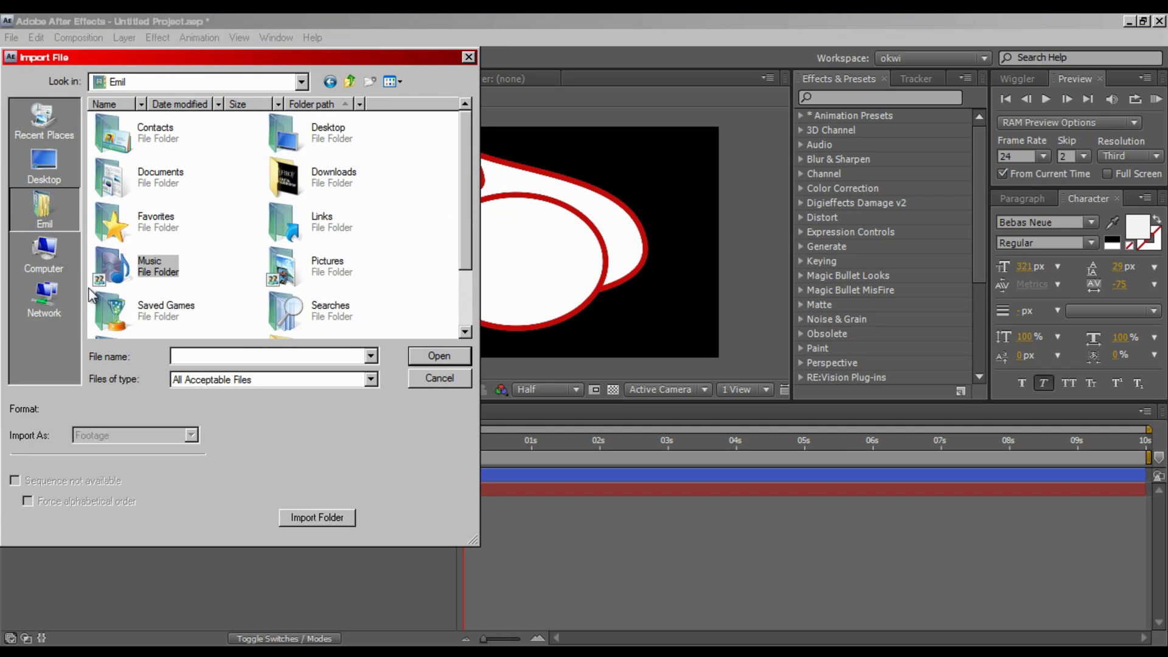
scroll(250, 239, down, 1)
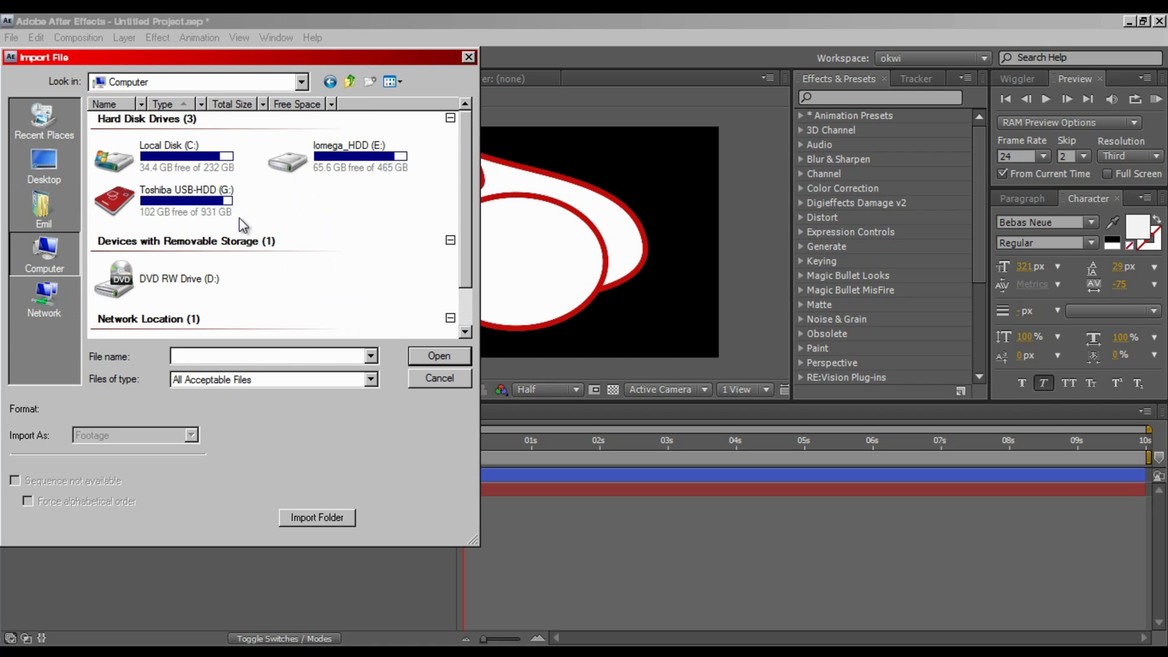
double_click(227, 196)
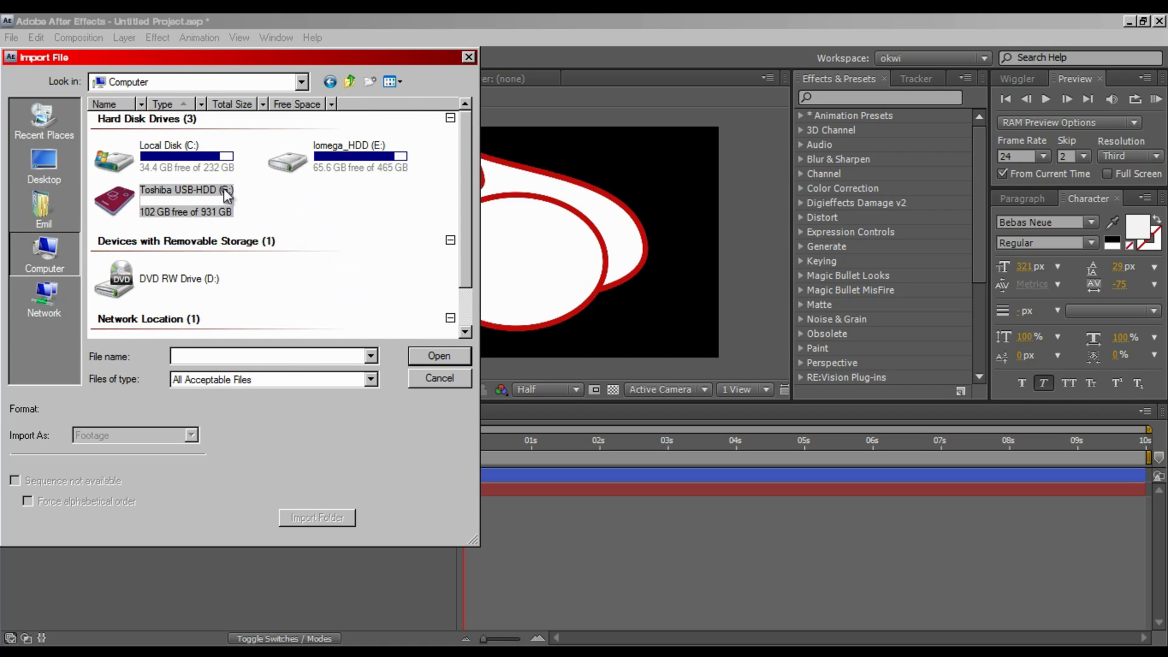
double_click(194, 141)
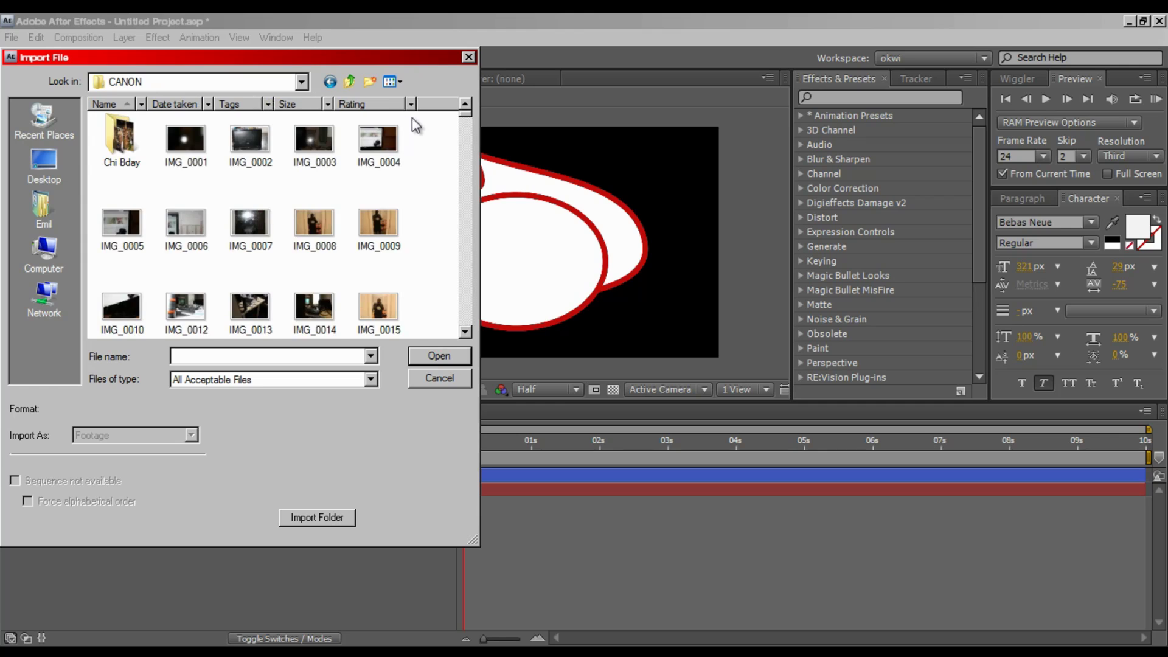
drag(462, 281, 464, 312)
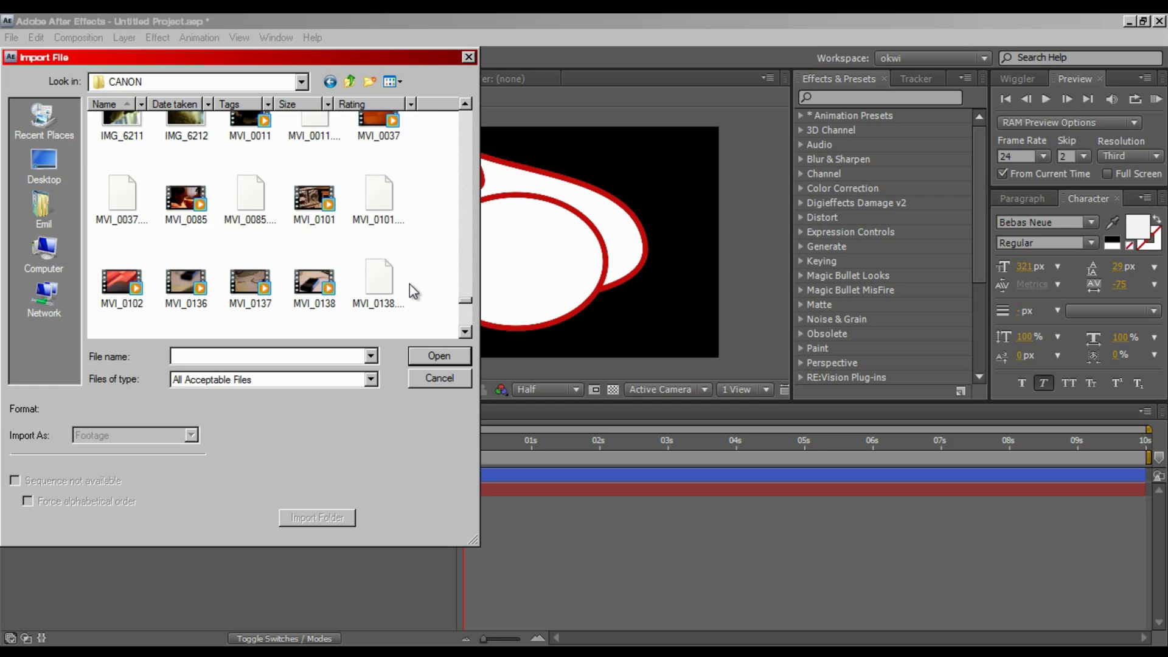
scroll(410, 283, down, 3)
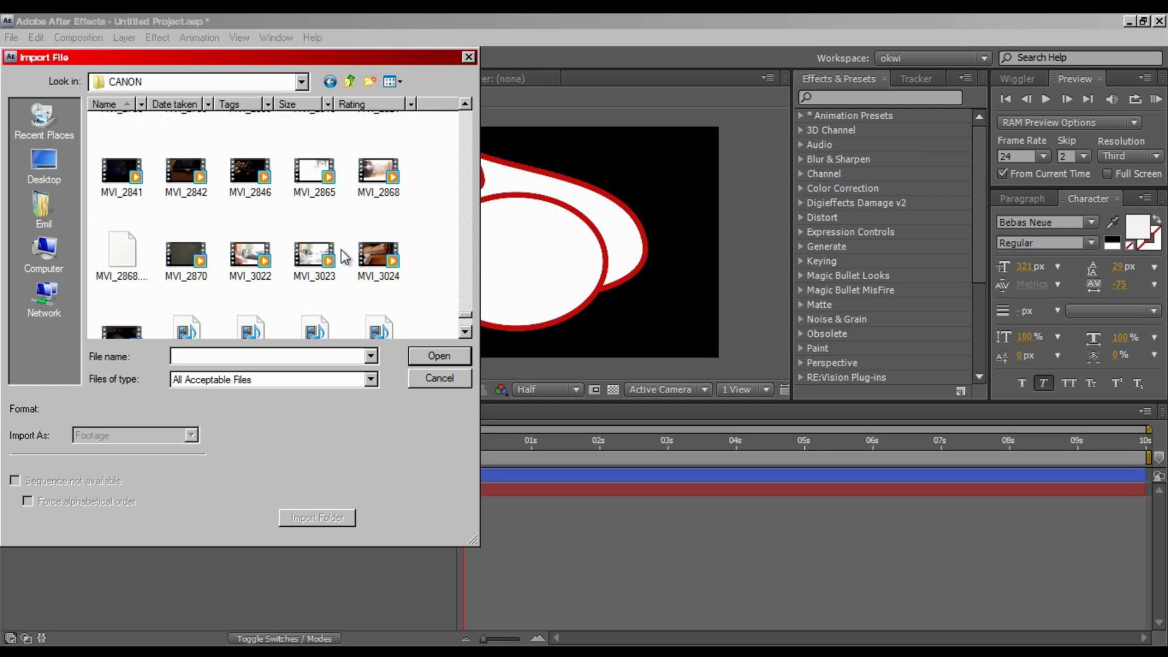
click(465, 332)
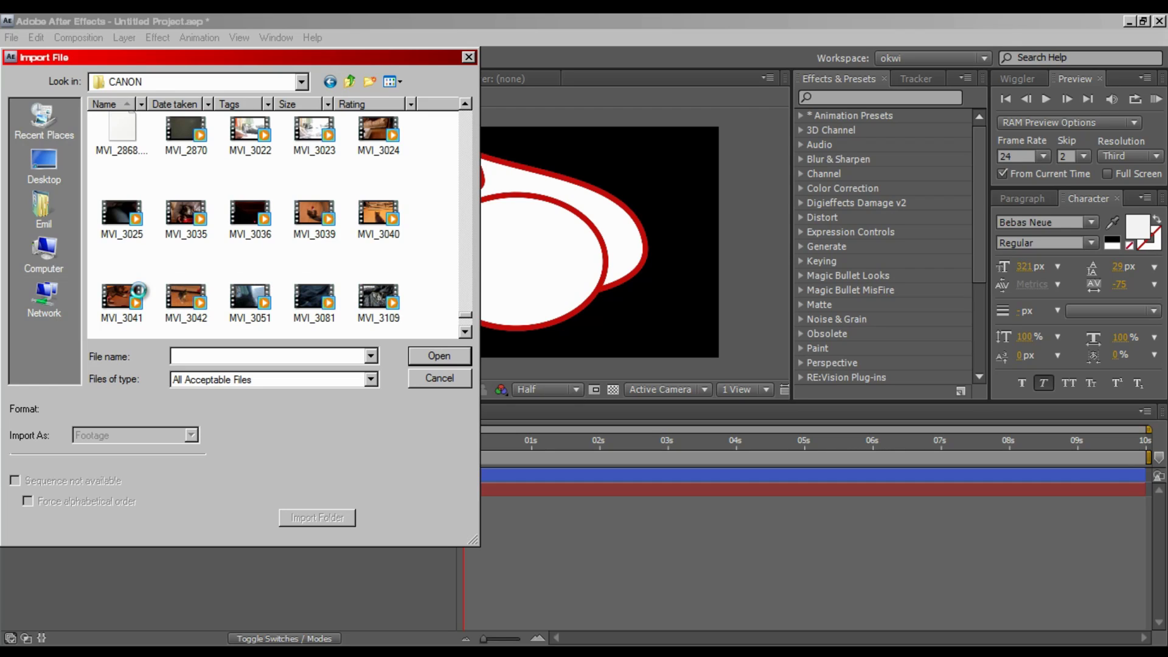
double_click(378, 224)
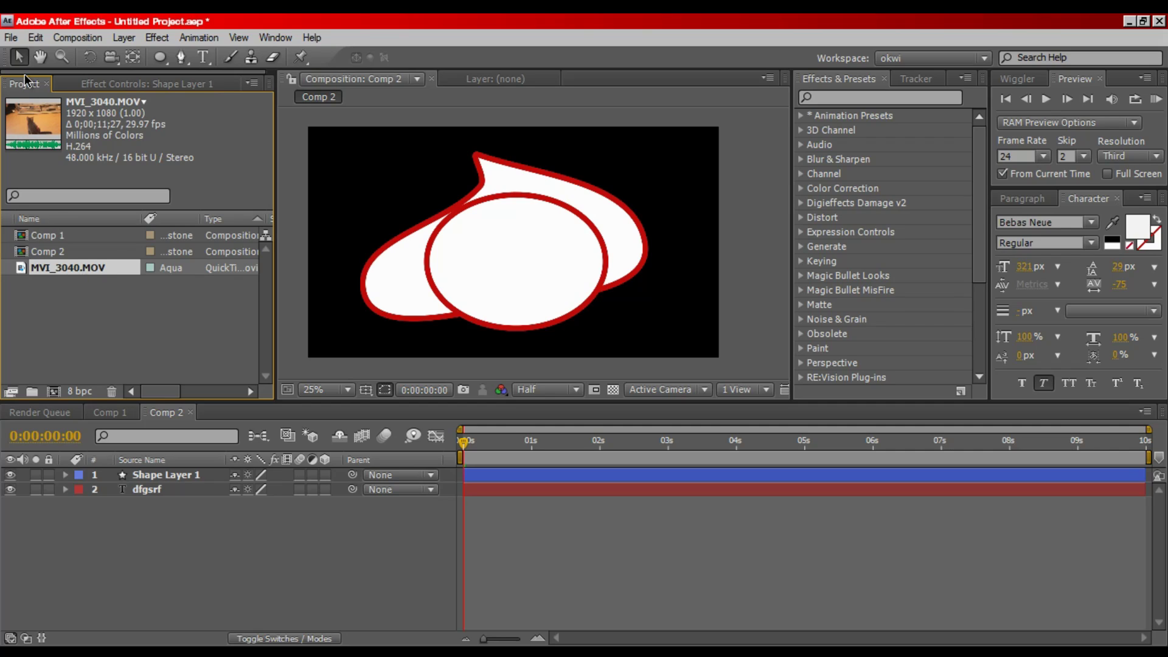
Add the MVI_3040.MOV footage to Comp 2 as the lowest layer, beneath the dfgsrf text layer.
drag(229, 511, 186, 504)
drag(122, 414, 145, 411)
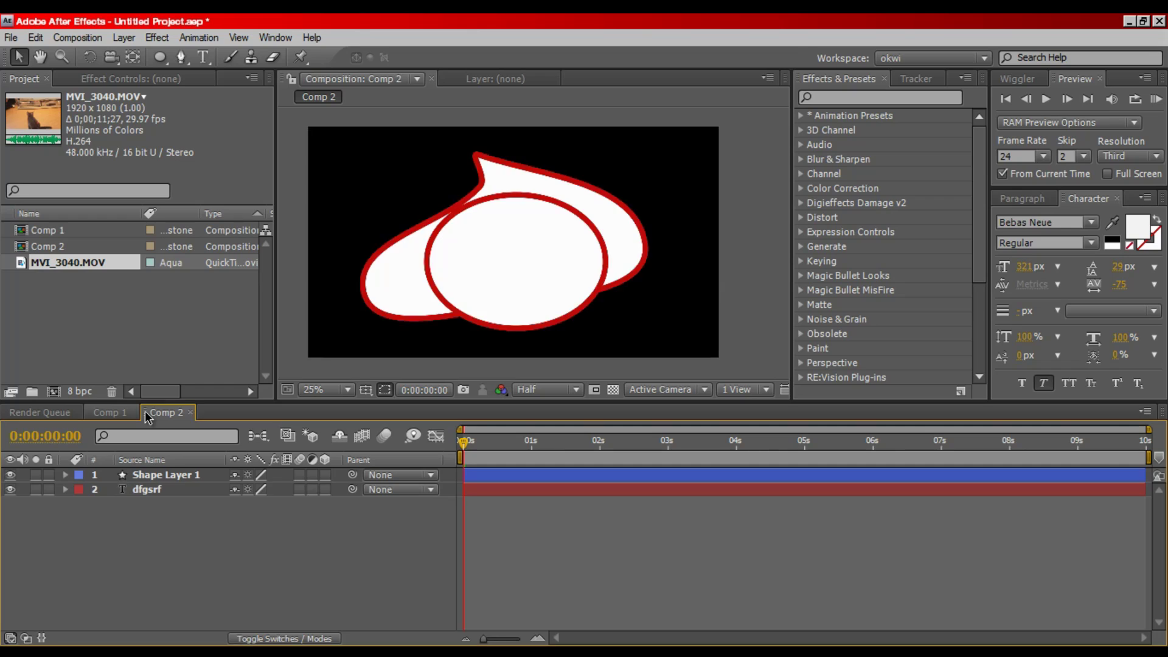
drag(94, 257, 199, 504)
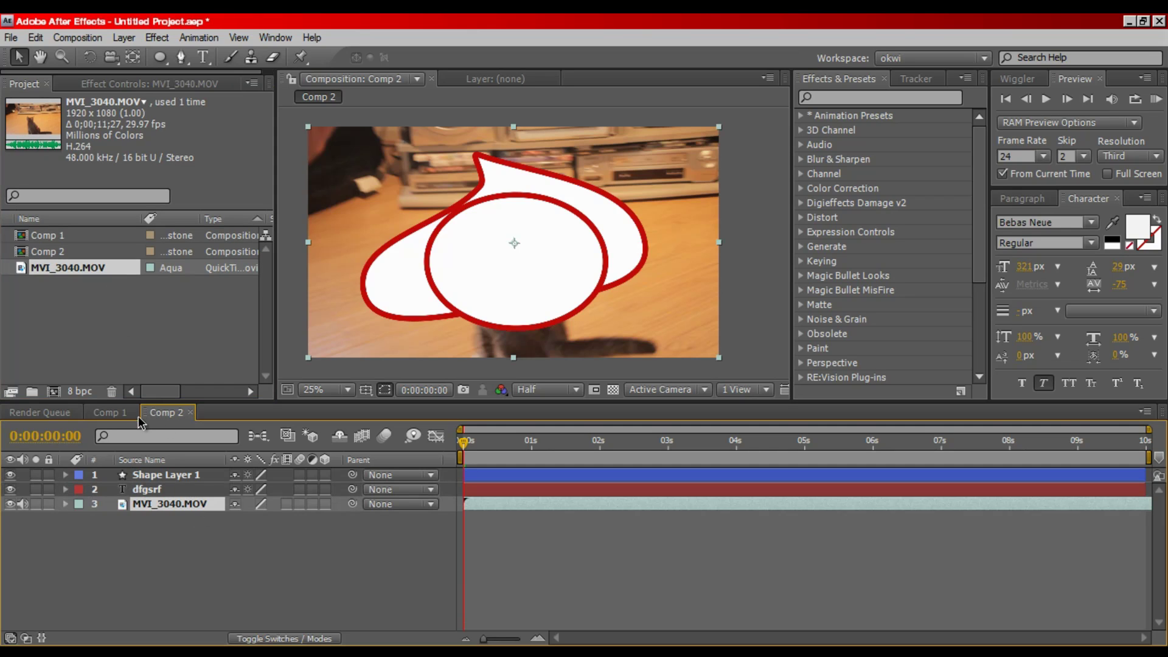
Nest Comp 2 as a layer inside the empty Comp 1.
click(109, 412)
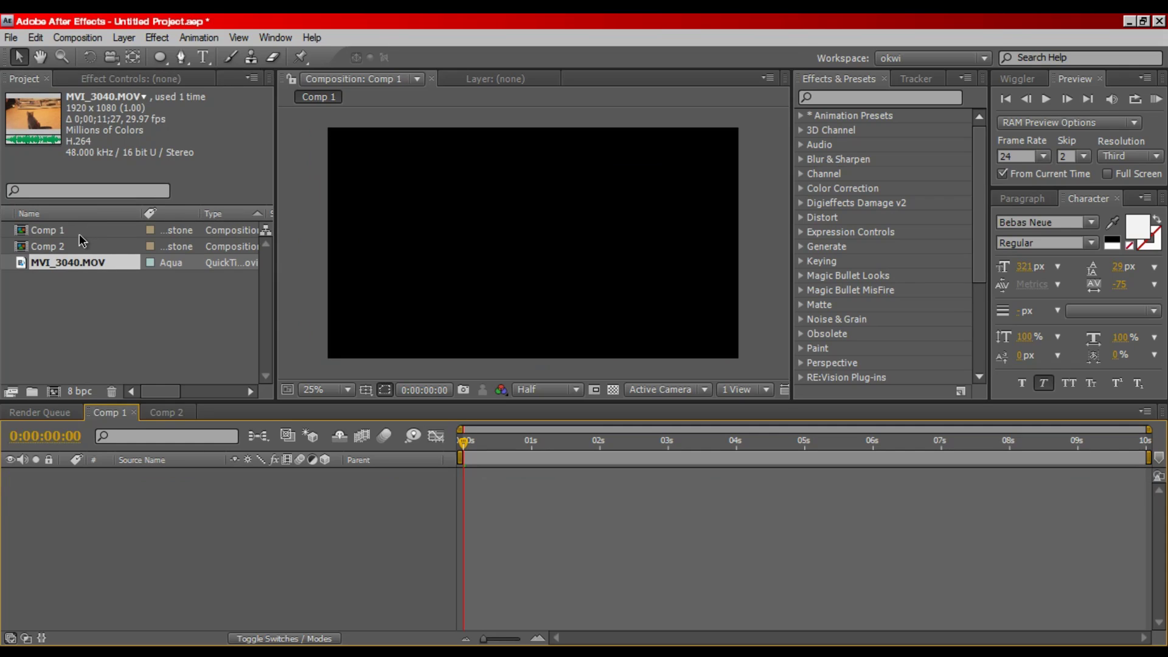
drag(79, 234, 119, 411)
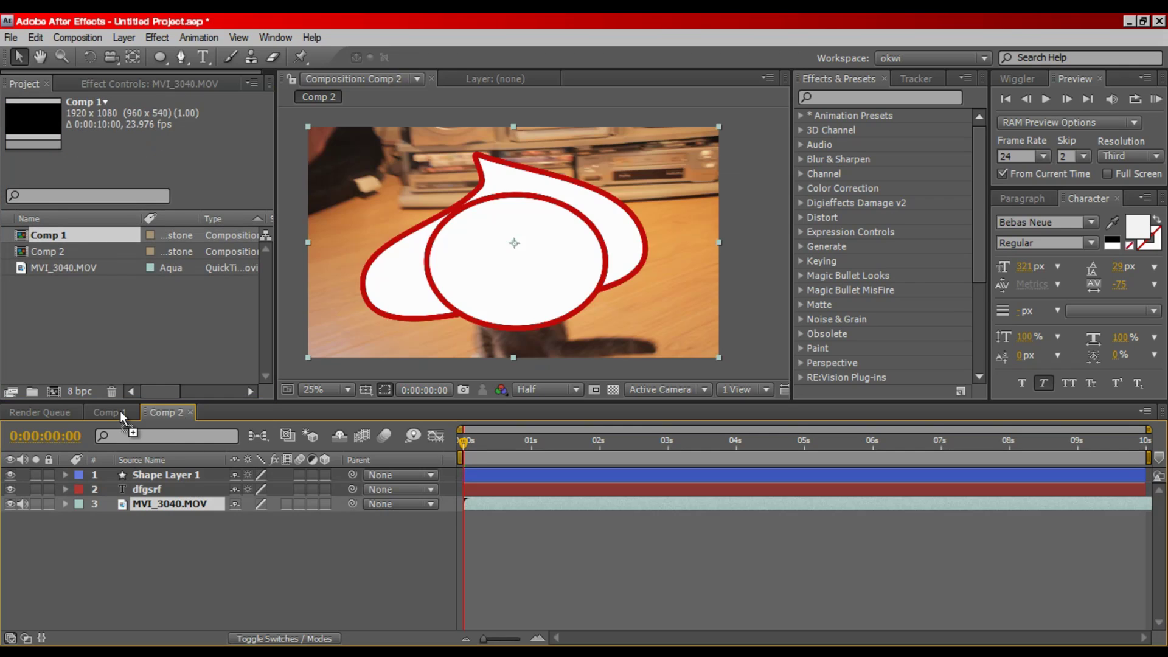
click(72, 246)
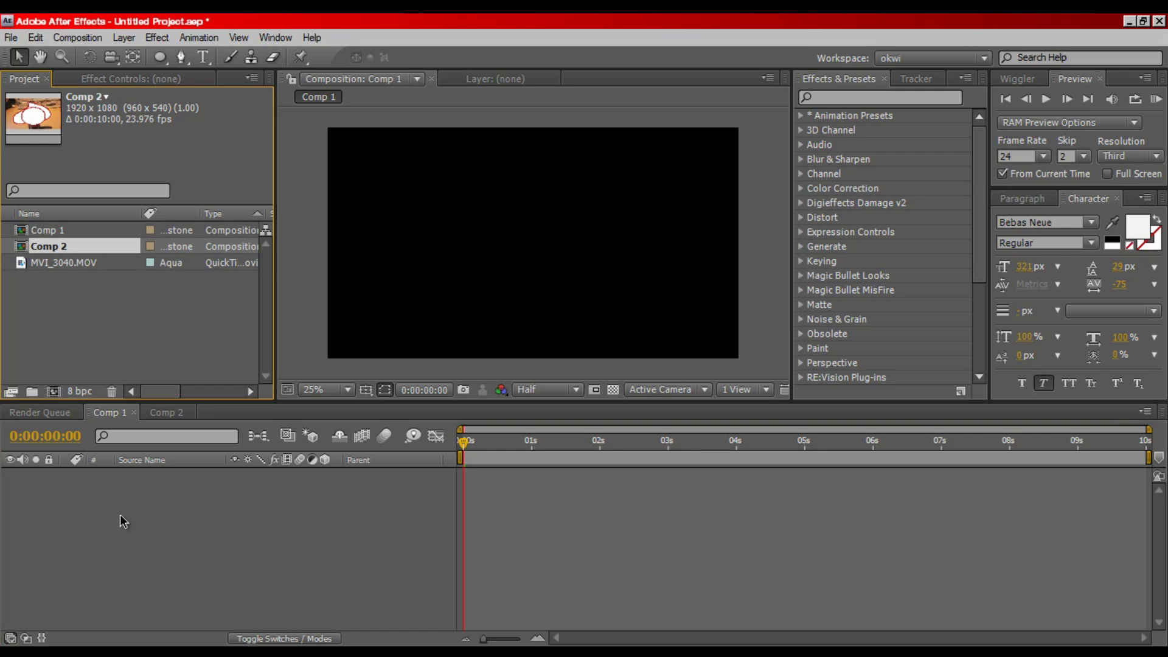
key(ctrl+/)
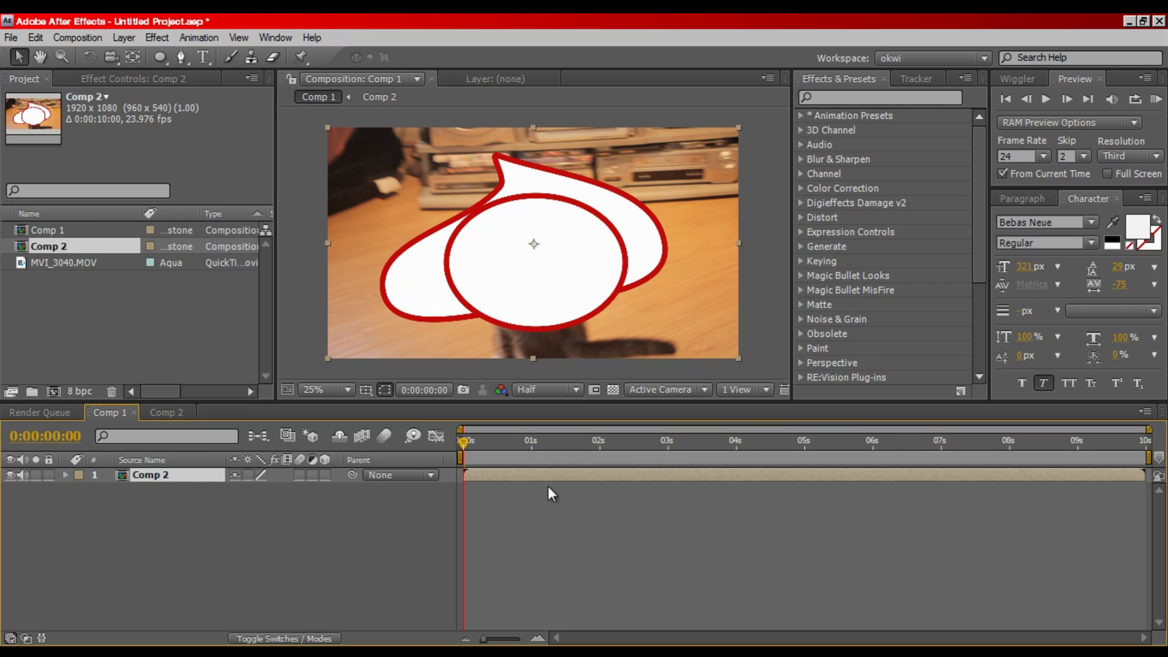
Open Comp 2 and try selecting its layers together and individually, leaving none selected.
click(171, 414)
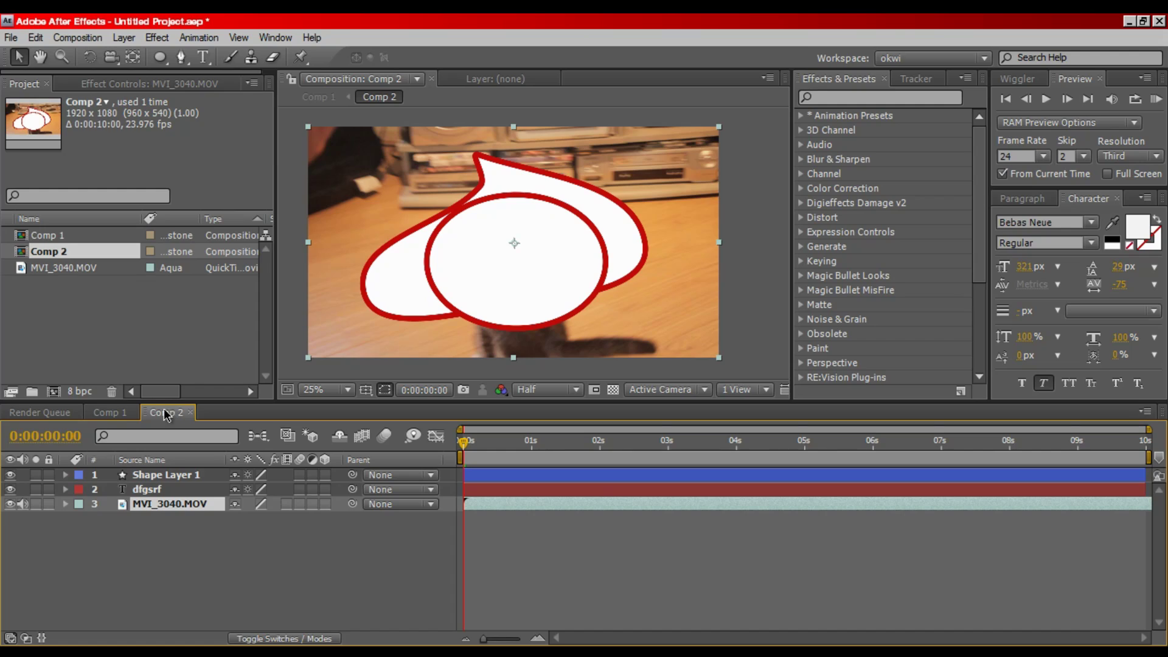
click(203, 539)
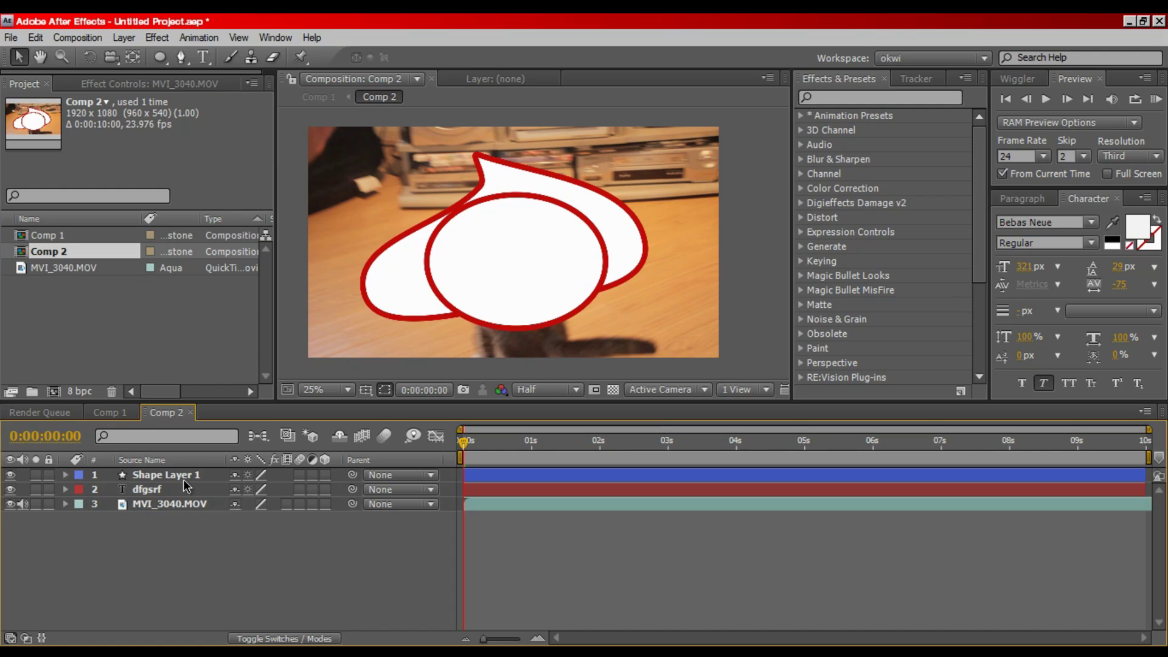
key(ctrl+a)
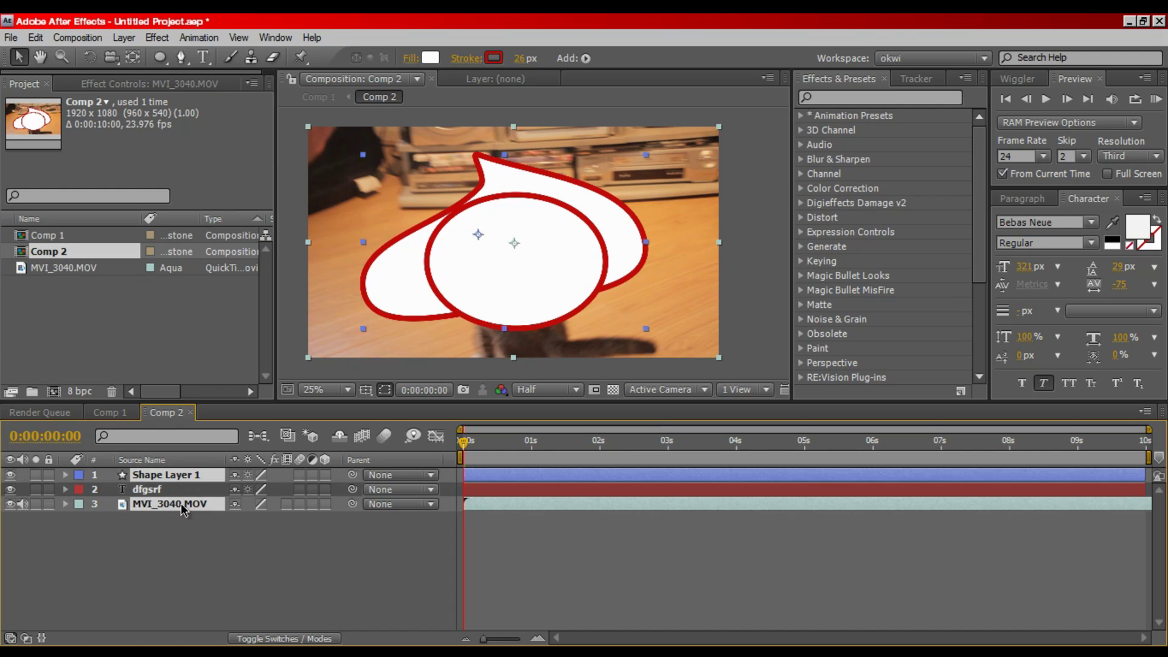
key(ctrl+shift+a)
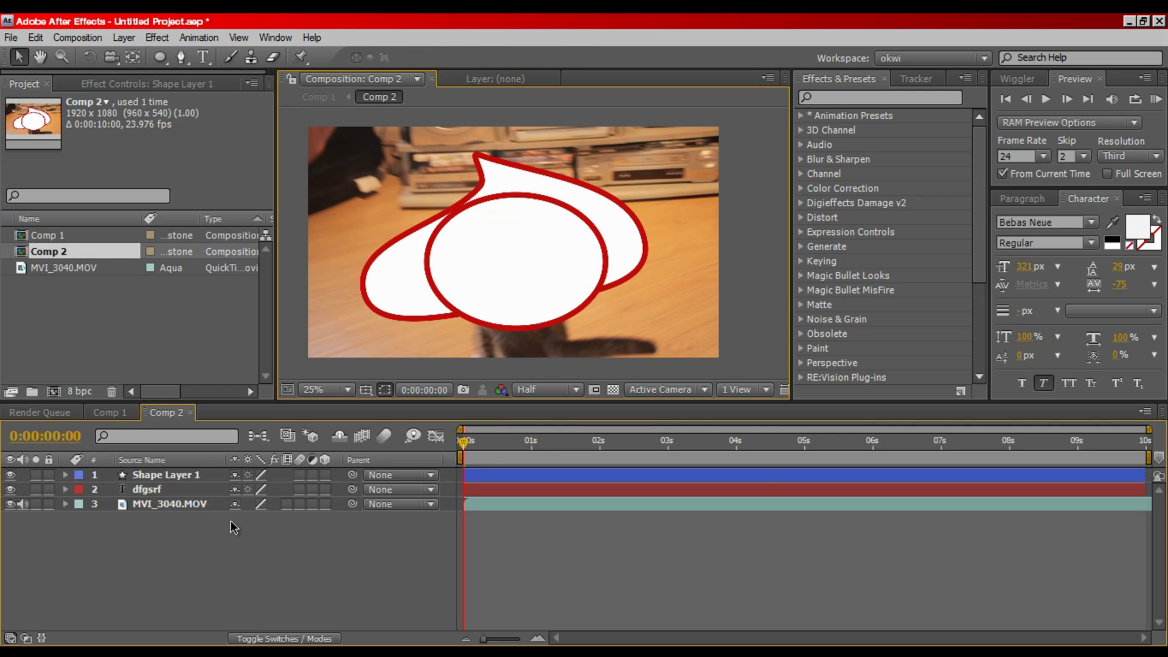
click(192, 480)
click(189, 491)
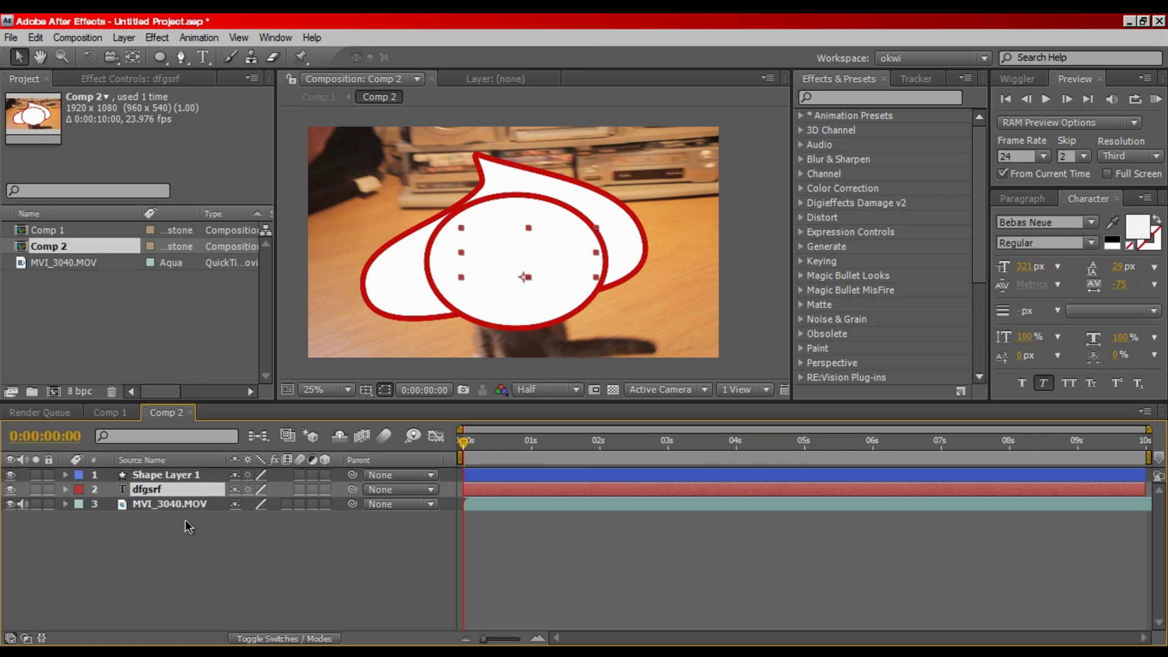
click(183, 516)
Pre-compose the dfgsrf and MVI_3040.MOV layers of Comp 2 into a new composition named test, moving all attributes into it.
click(178, 505)
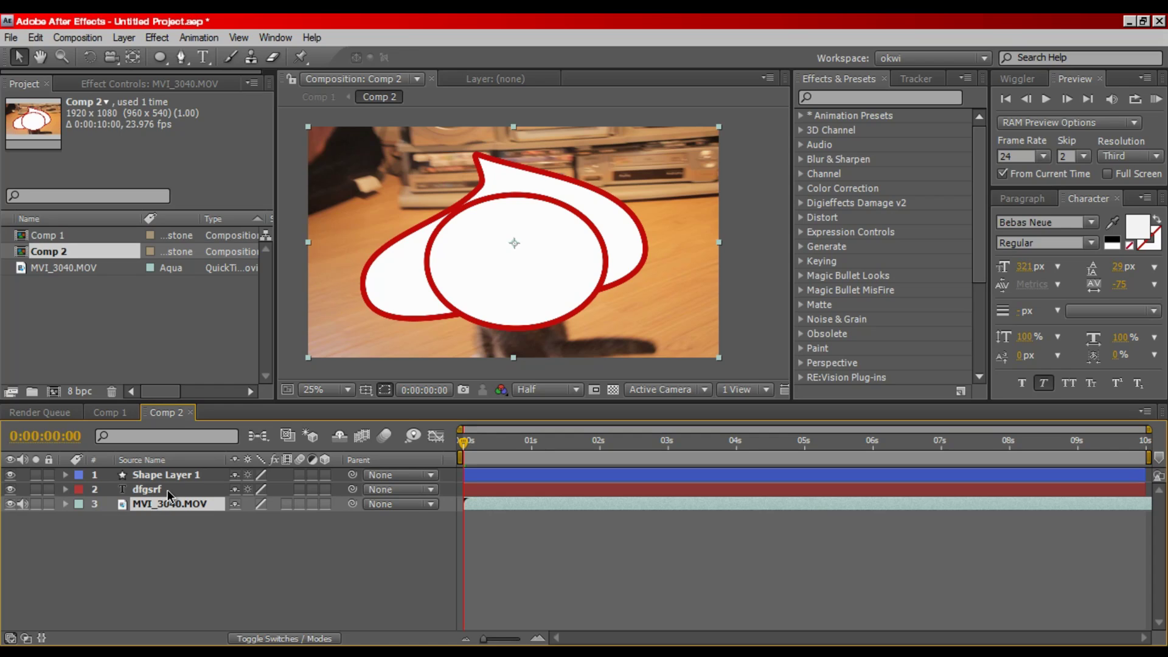
shift+click(167, 491)
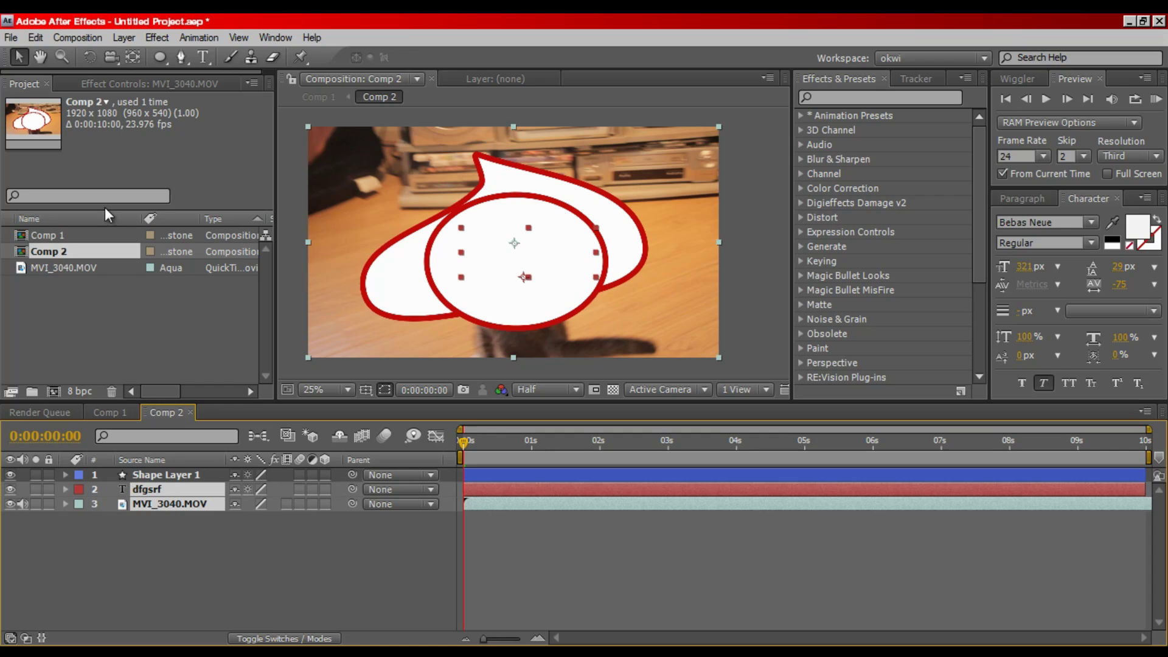
click(83, 39)
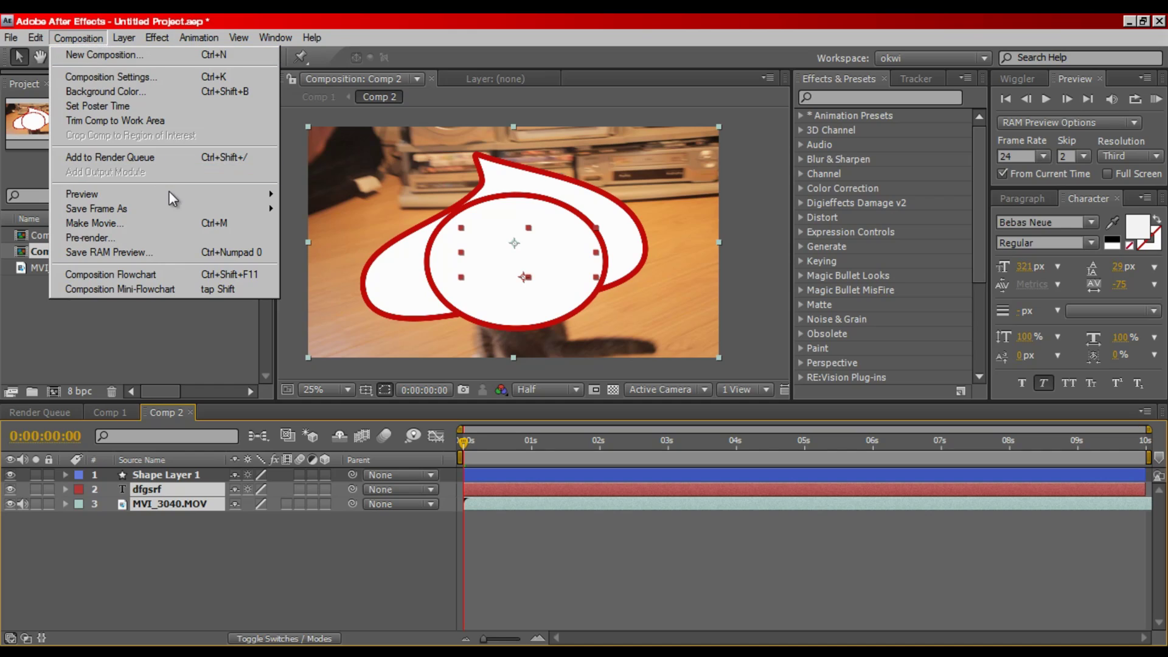
mouse_move(170, 193)
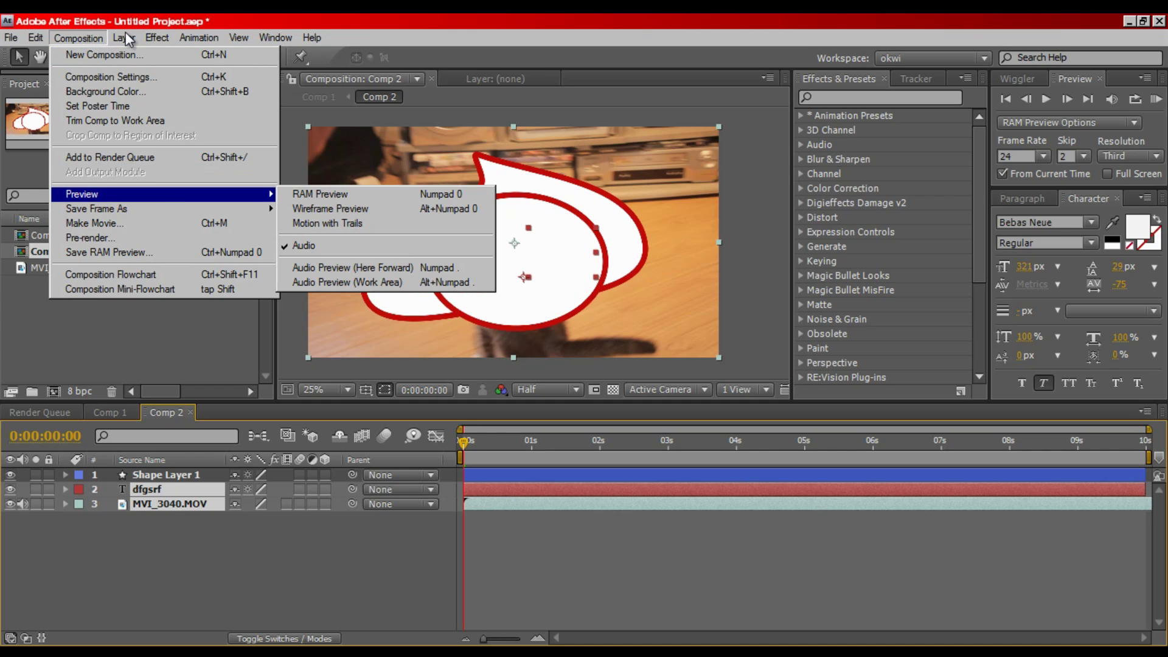
mouse_move(126, 34)
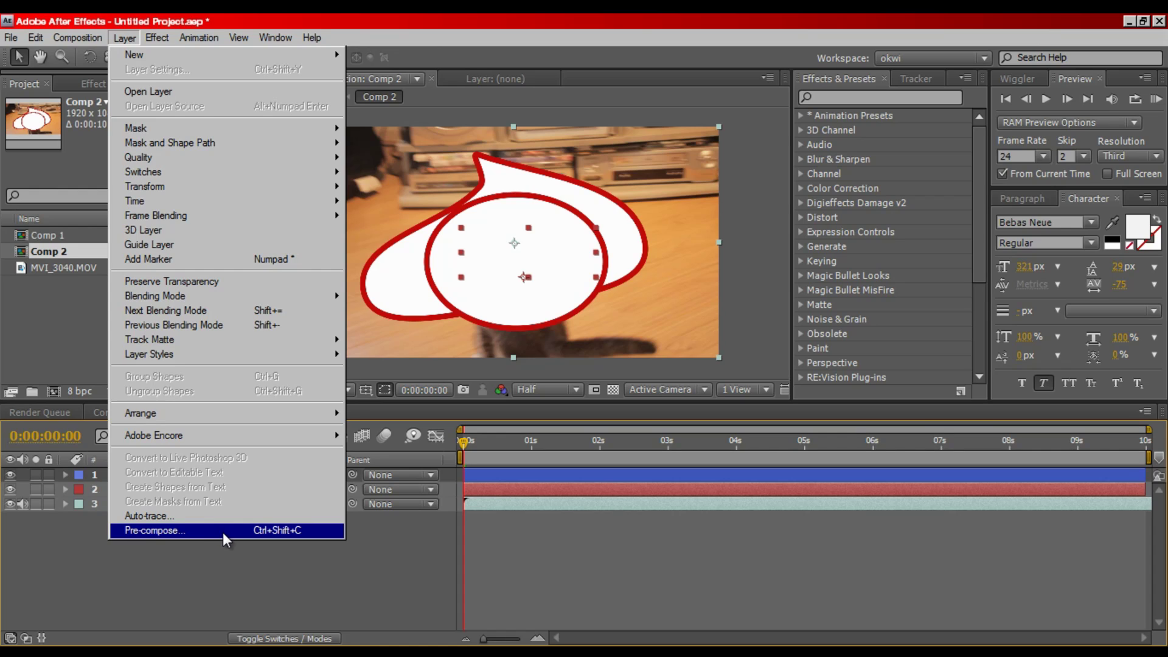
key(Return)
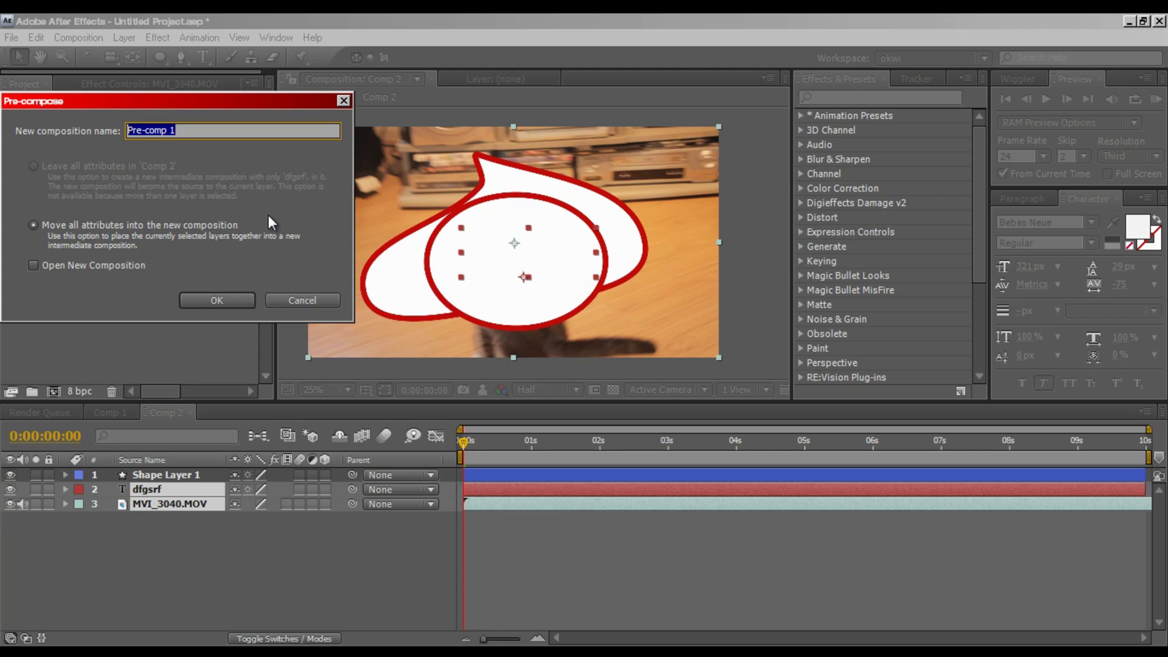
text(test)
click(86, 211)
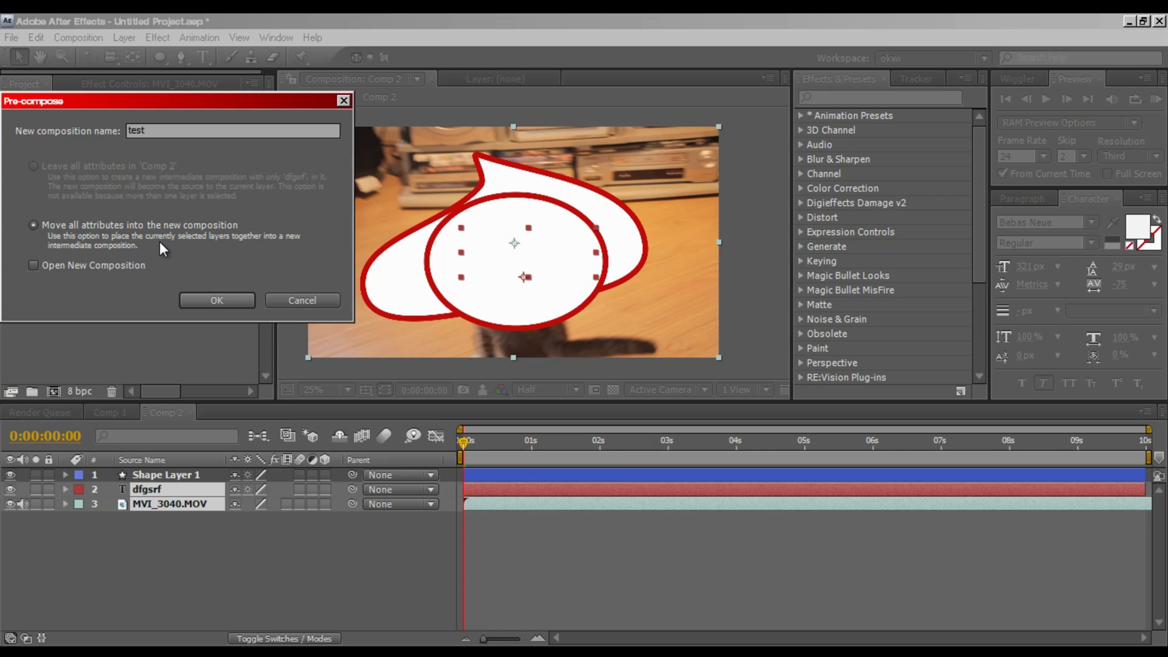
click(125, 270)
key(Return)
key(ctrl+w)
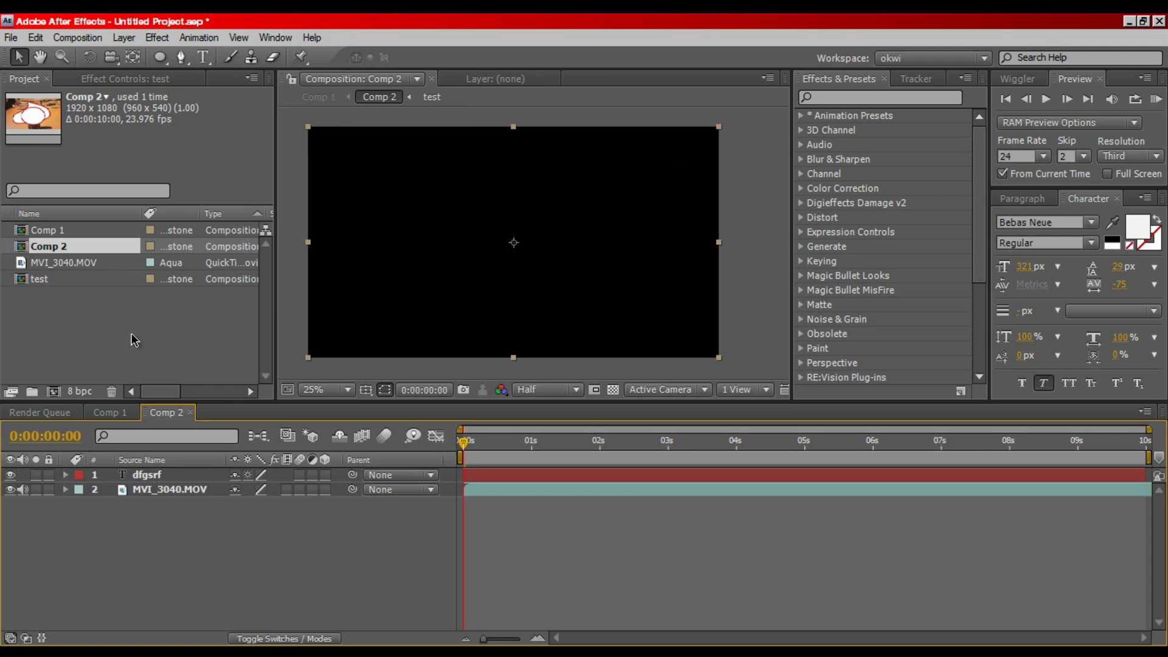
Select the test composition in the project and look over the layers of Comp 1 and Comp 2.
click(40, 281)
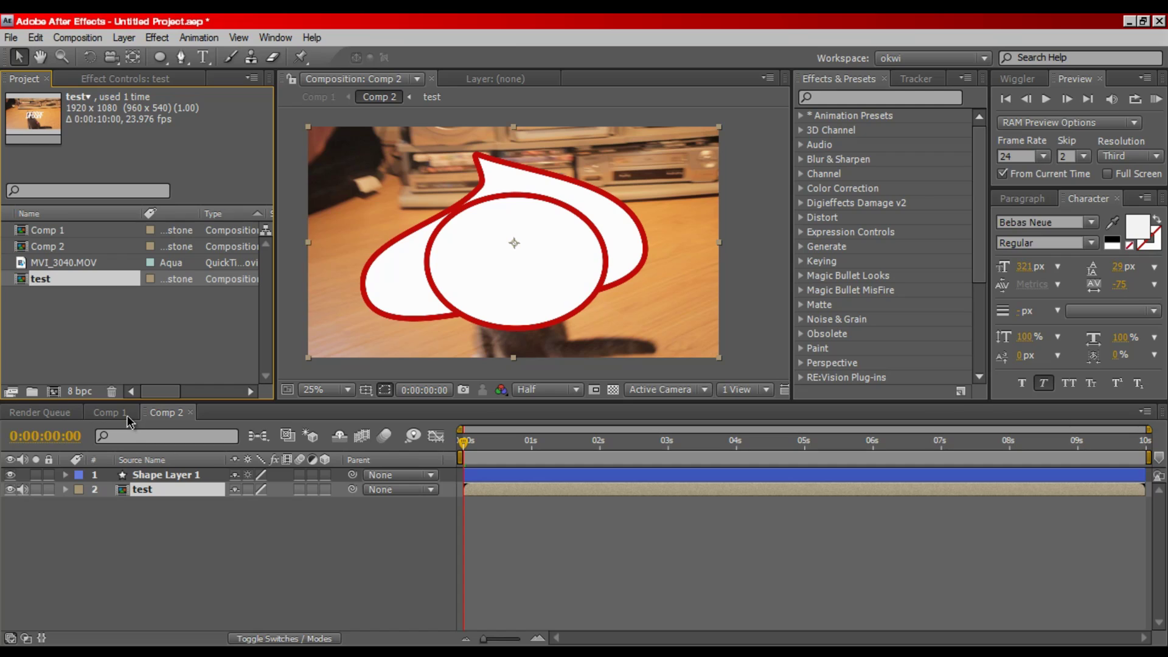
click(126, 415)
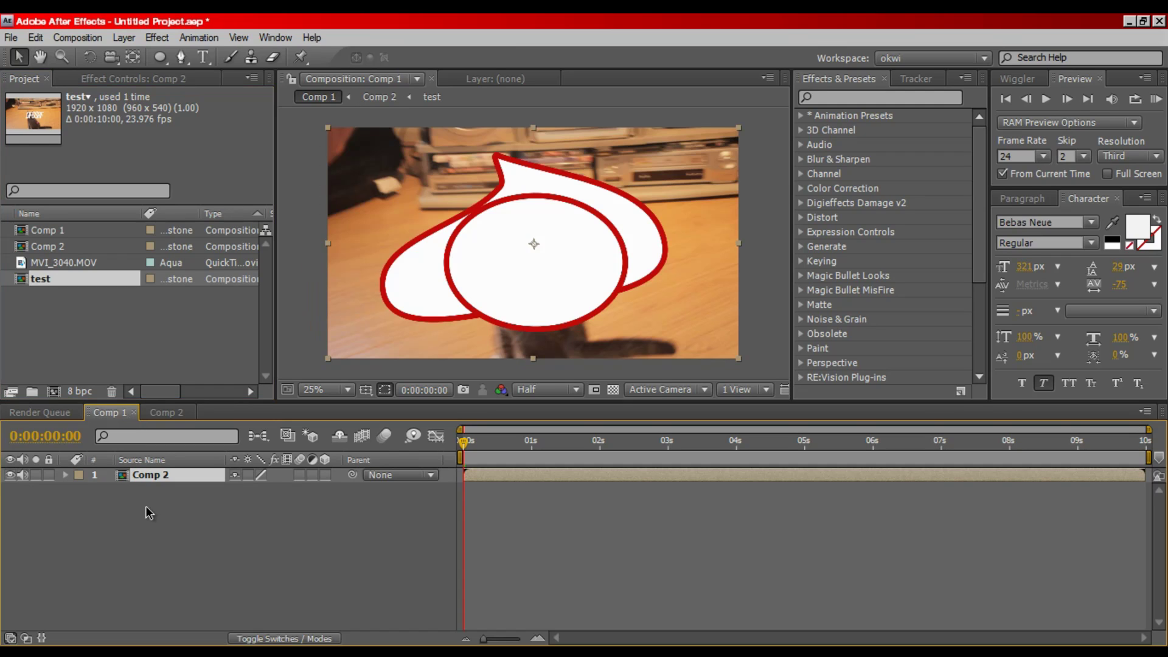
click(176, 410)
click(156, 529)
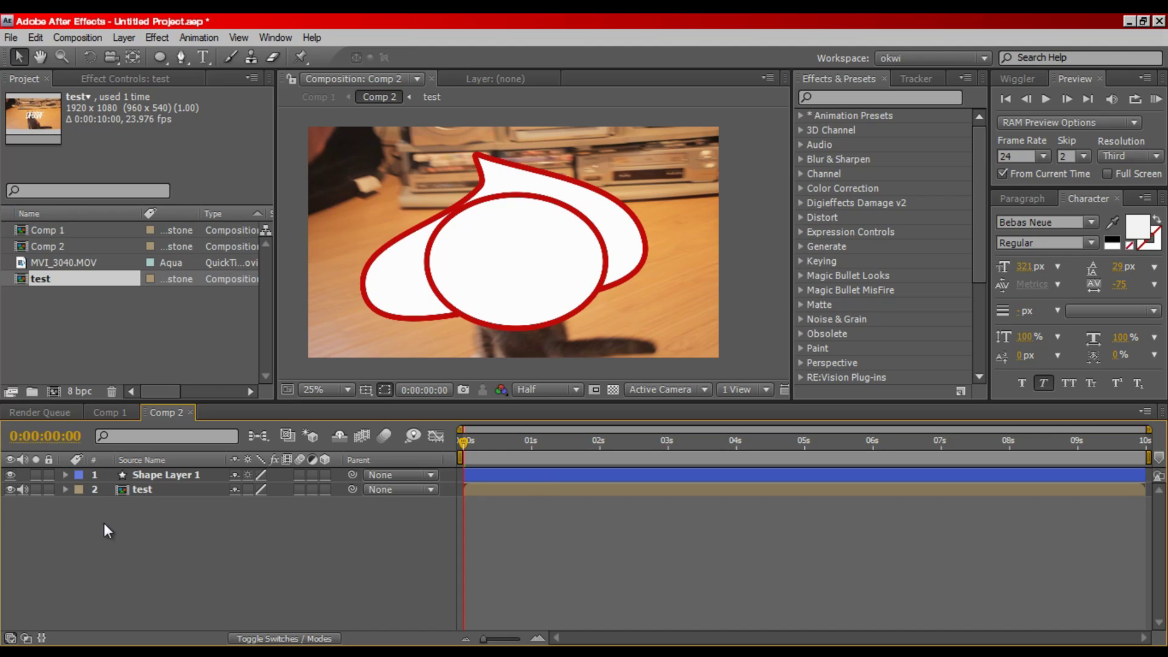
Delete the nested Comp 2 layer from Comp 1, add the test composition in its place, and deselect it.
click(105, 415)
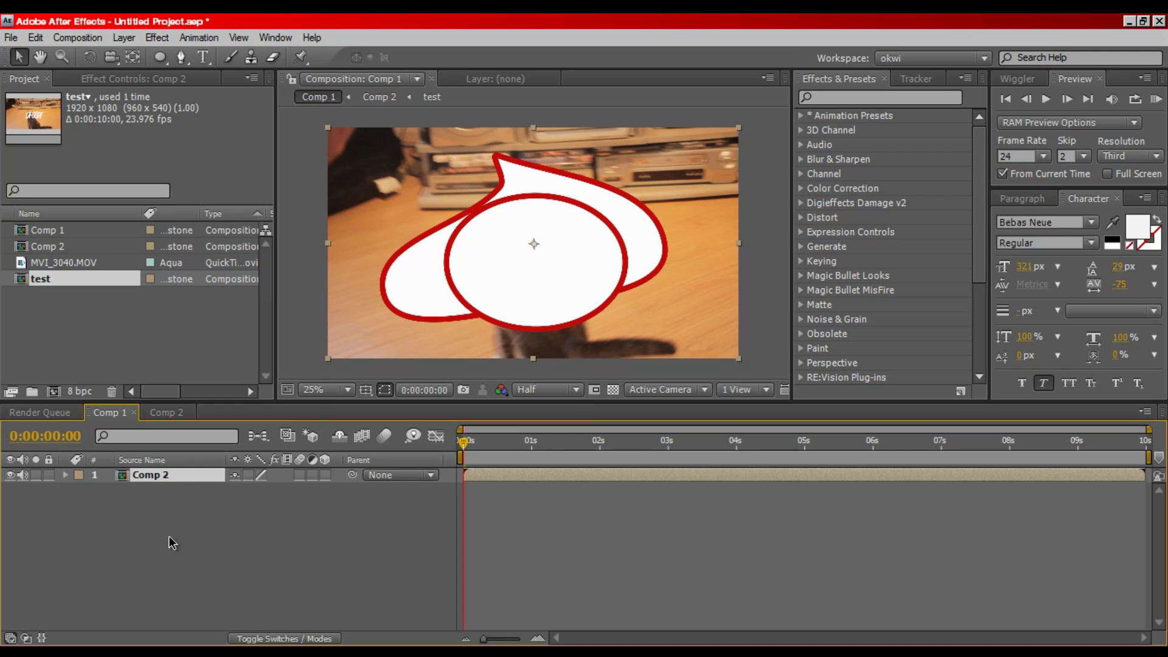
right_click(169, 535)
click(171, 469)
key(Delete)
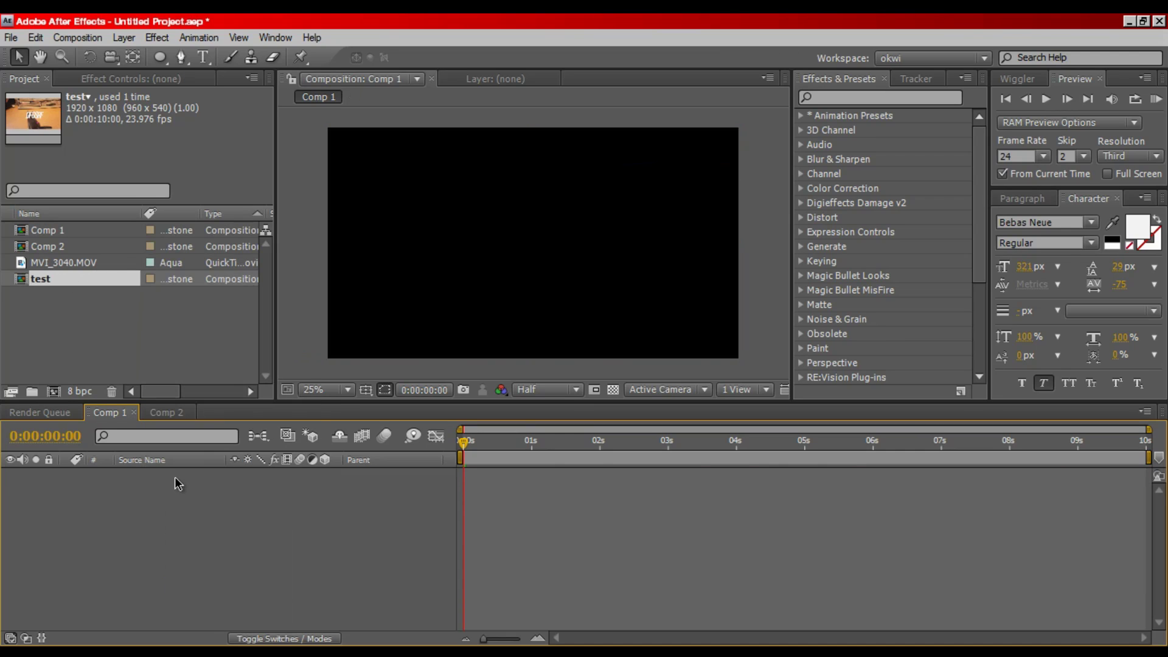
key(ctrl+slash)
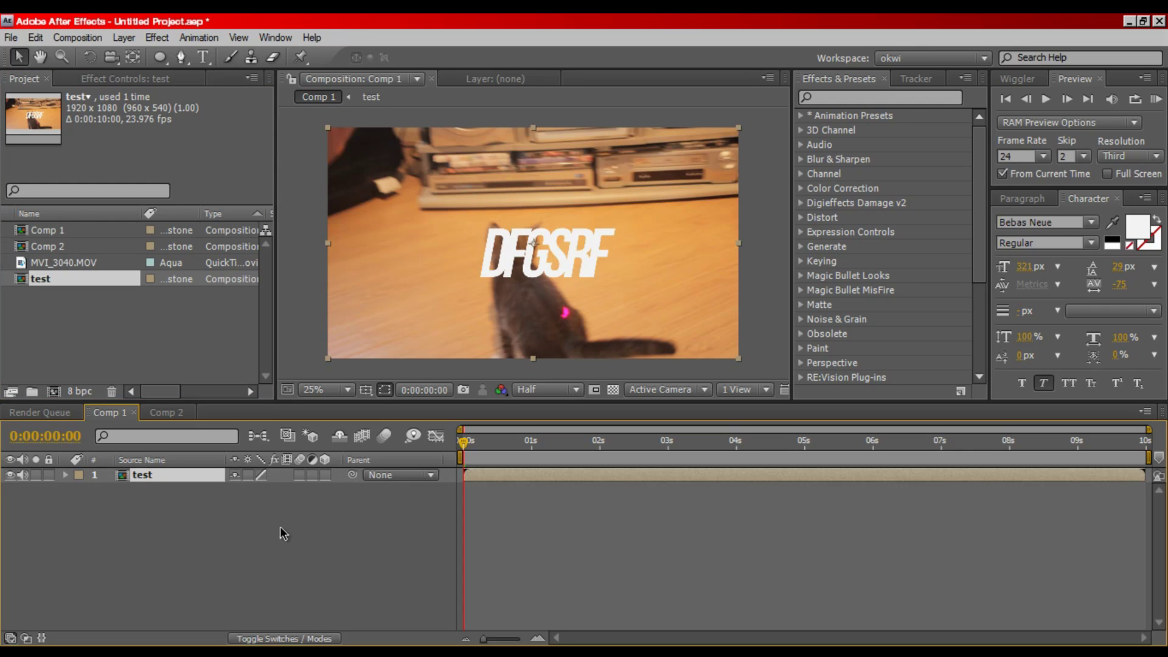
click(280, 528)
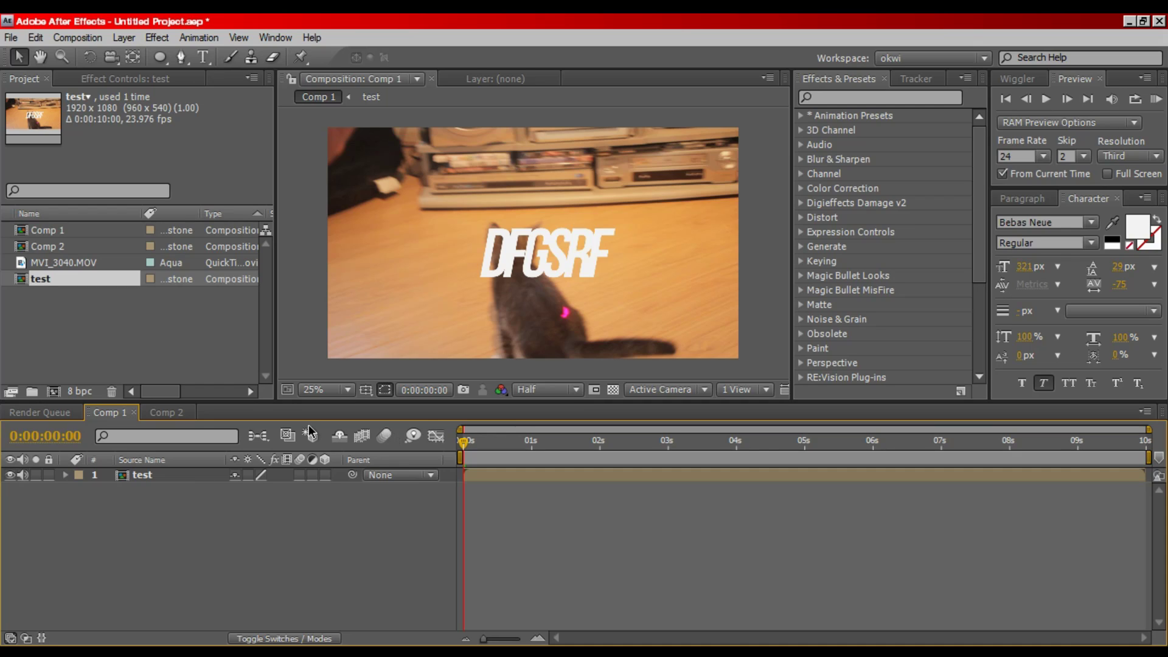
Play Comp 1 from its beginning and stop playback at about 0:00:01:04.
click(1045, 100)
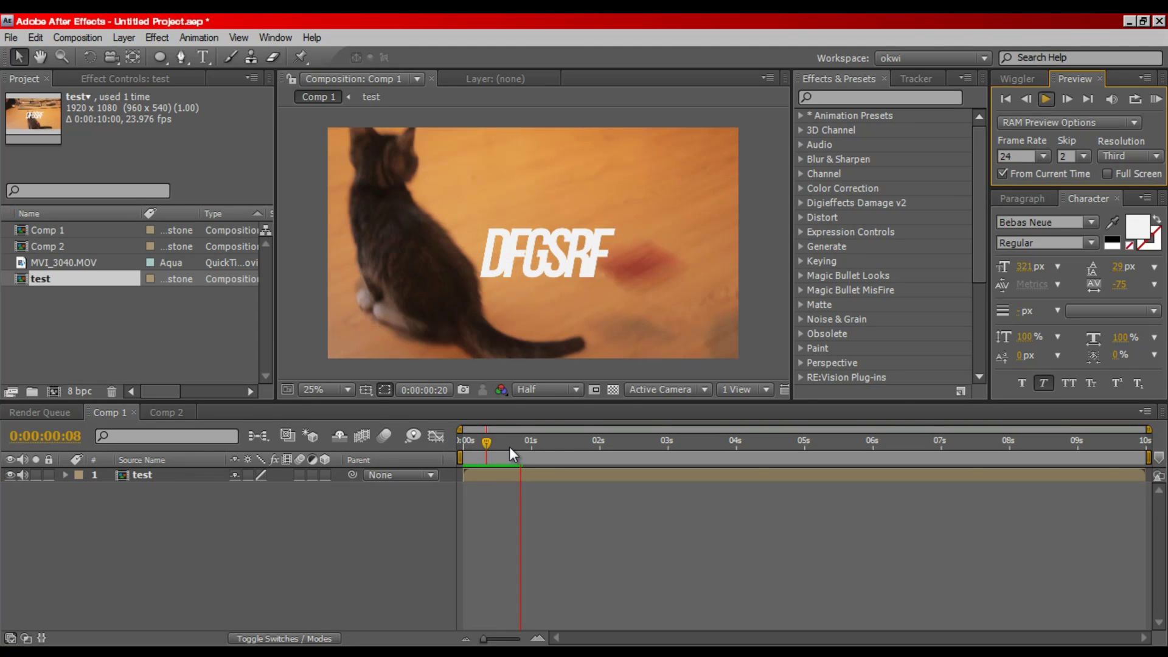
click(459, 439)
key(space)
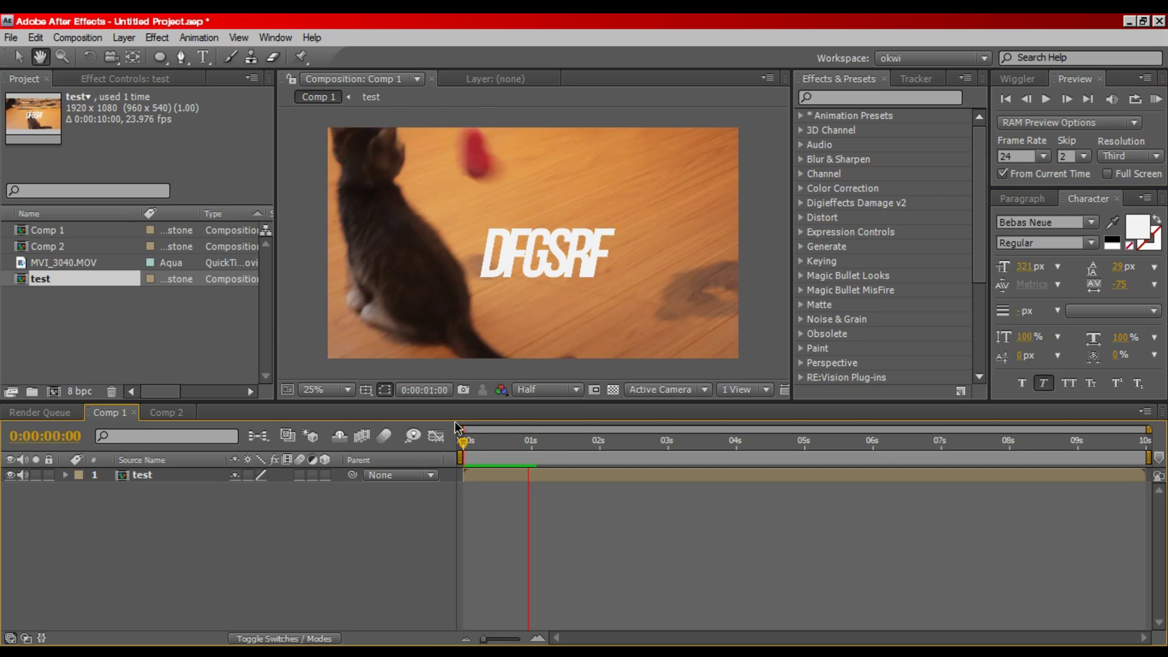
key(space)
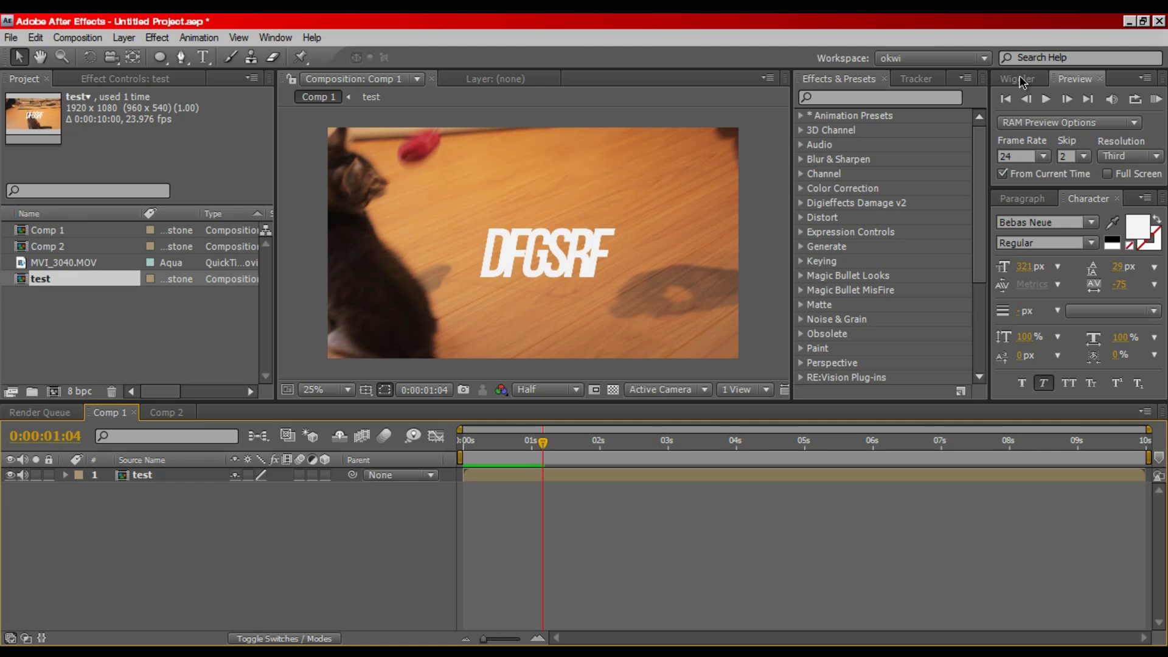
Check that the Preview panel is enabled among the program's panels and choose 24 as the RAM preview frame rate.
click(1108, 99)
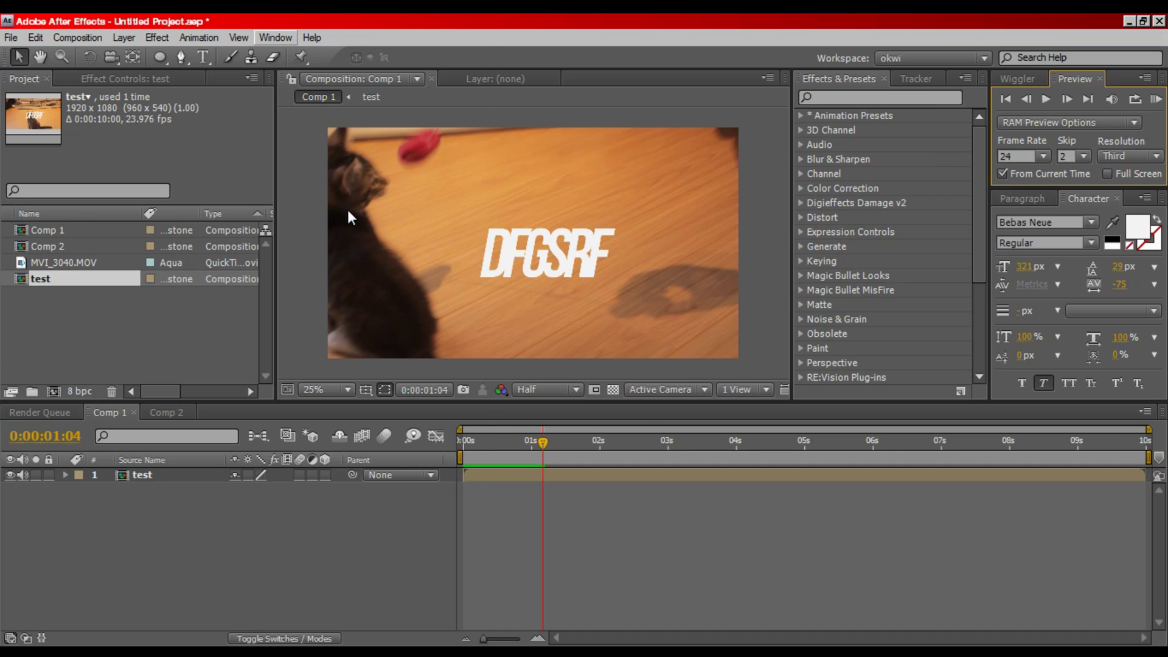
key(alt+w)
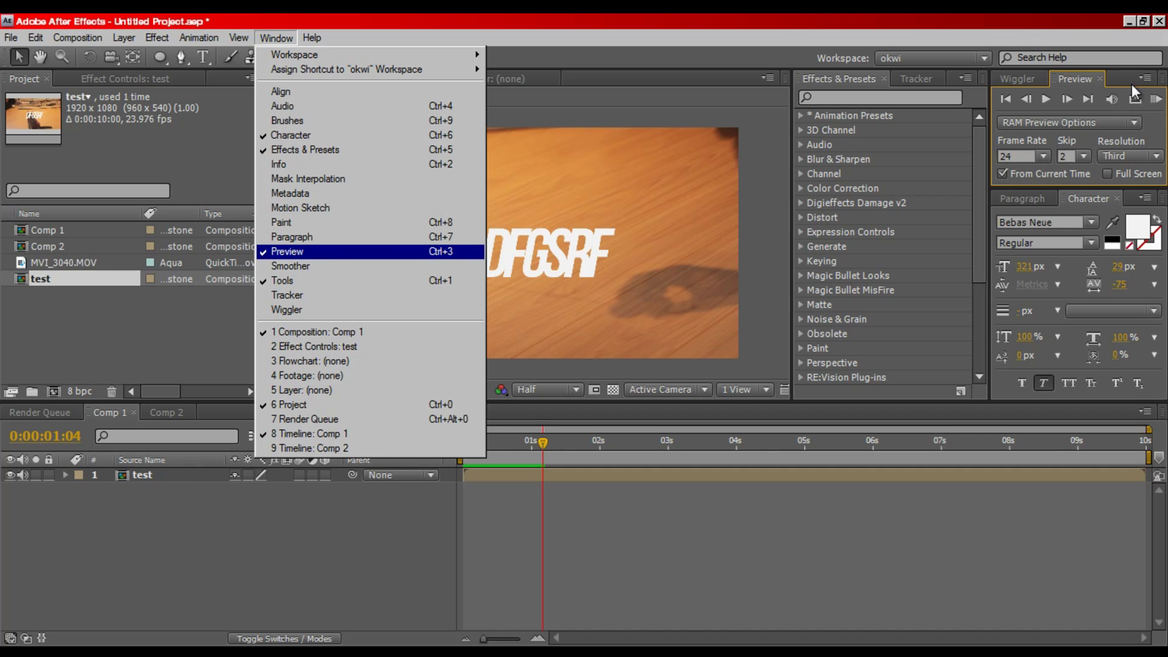
click(1111, 81)
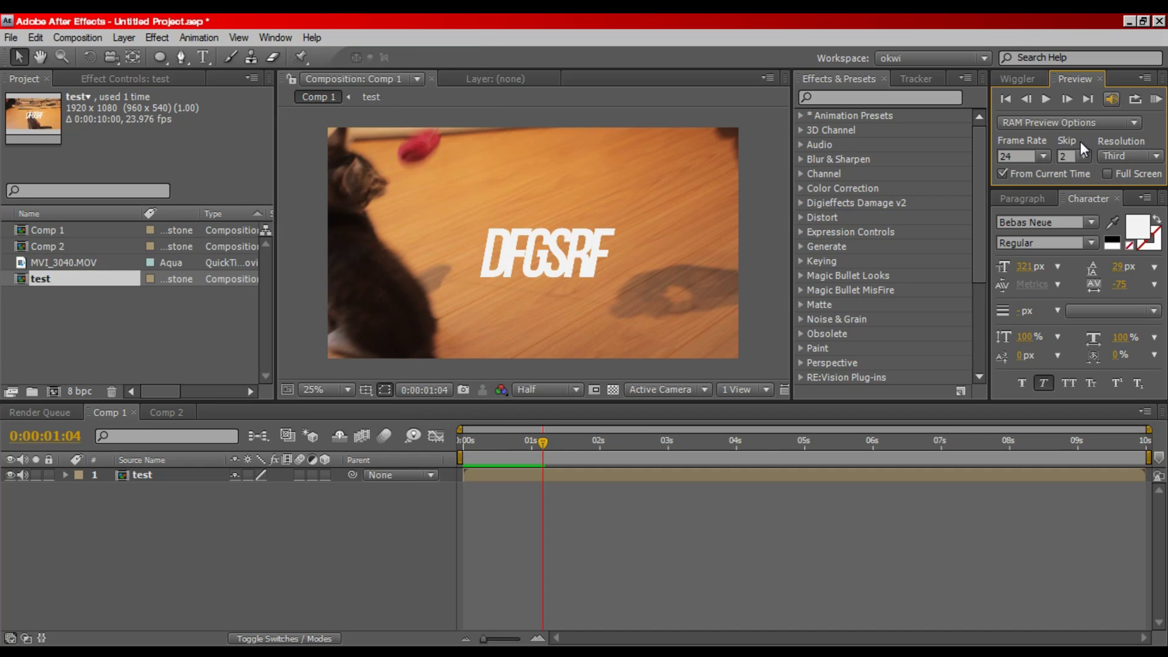
click(1044, 155)
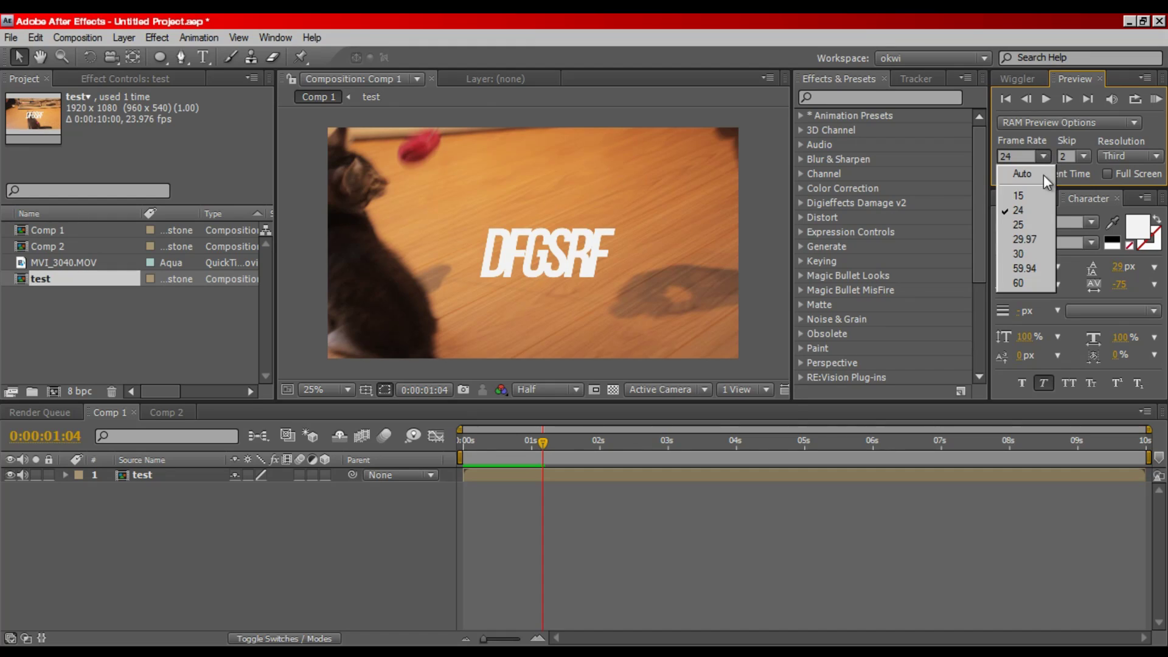
click(1028, 208)
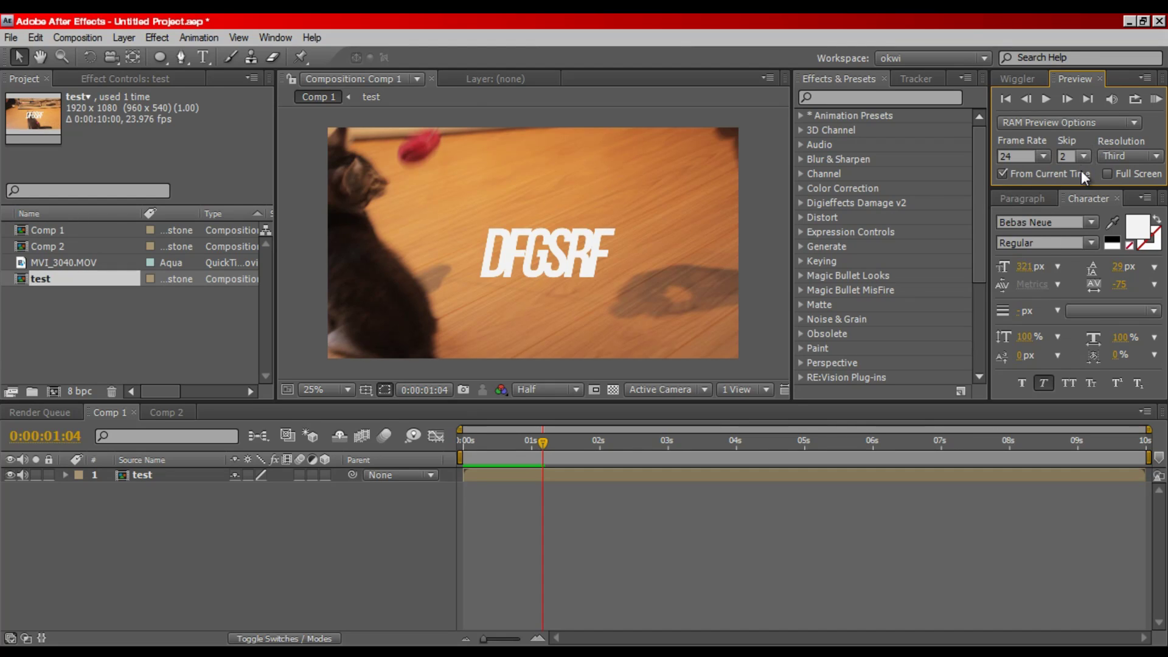
Try a frame skip of 5 for the RAM preview, and settle on a skip of 0.
click(1083, 157)
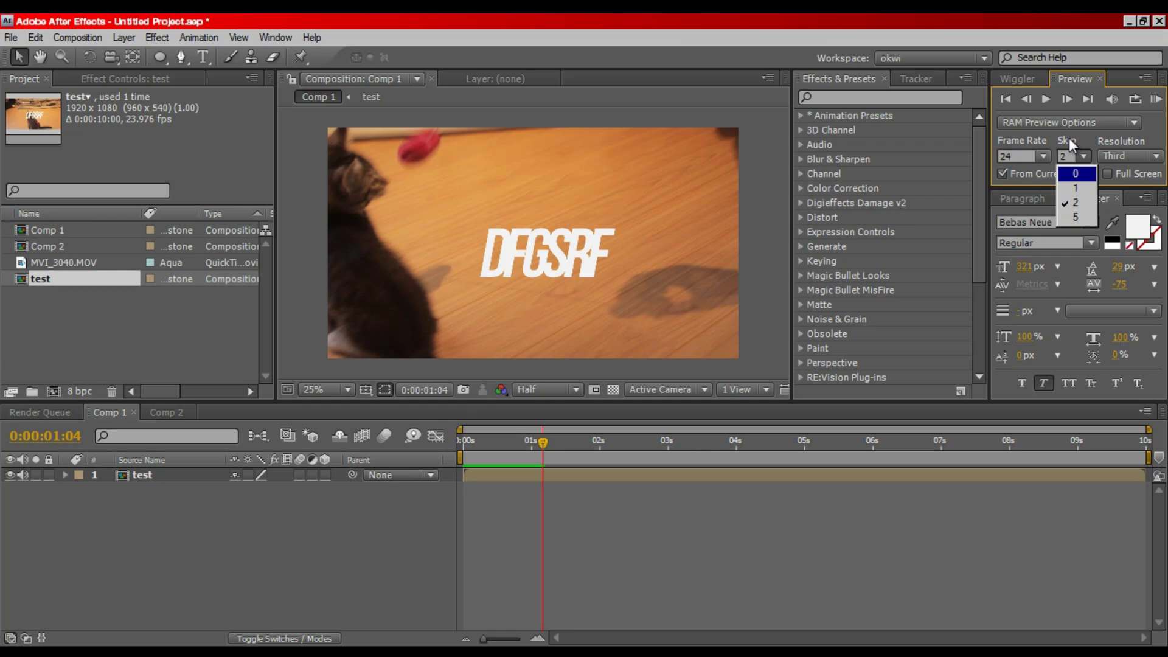
key(Down)
key(Return)
key(Down)
key(Return)
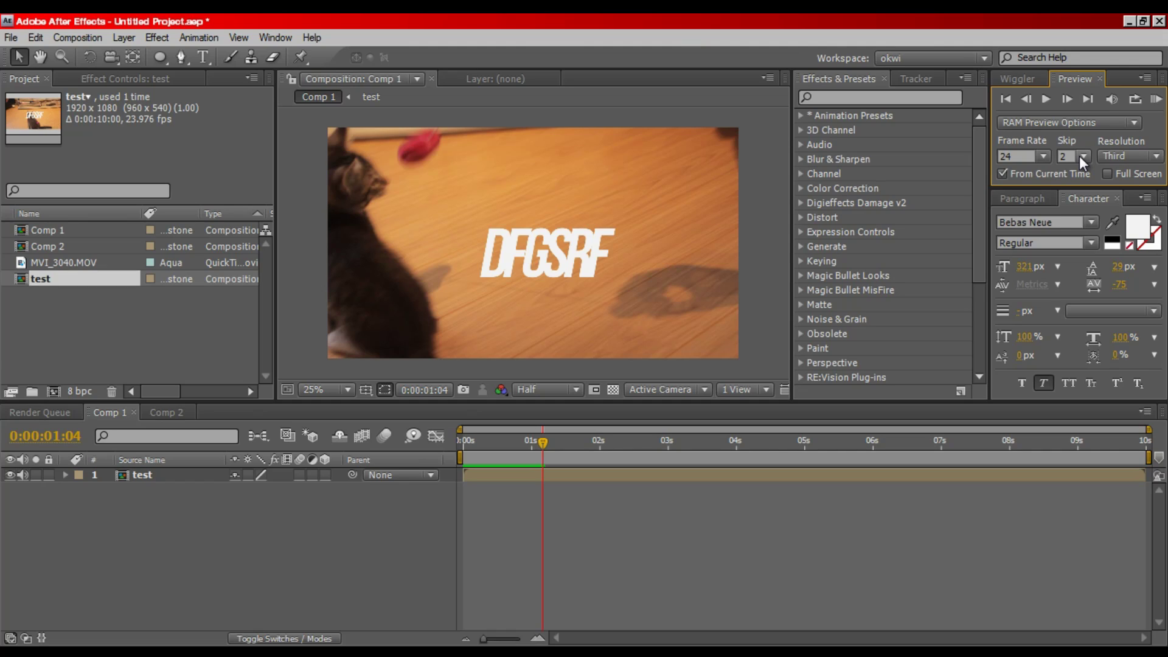
click(1082, 157)
click(1085, 213)
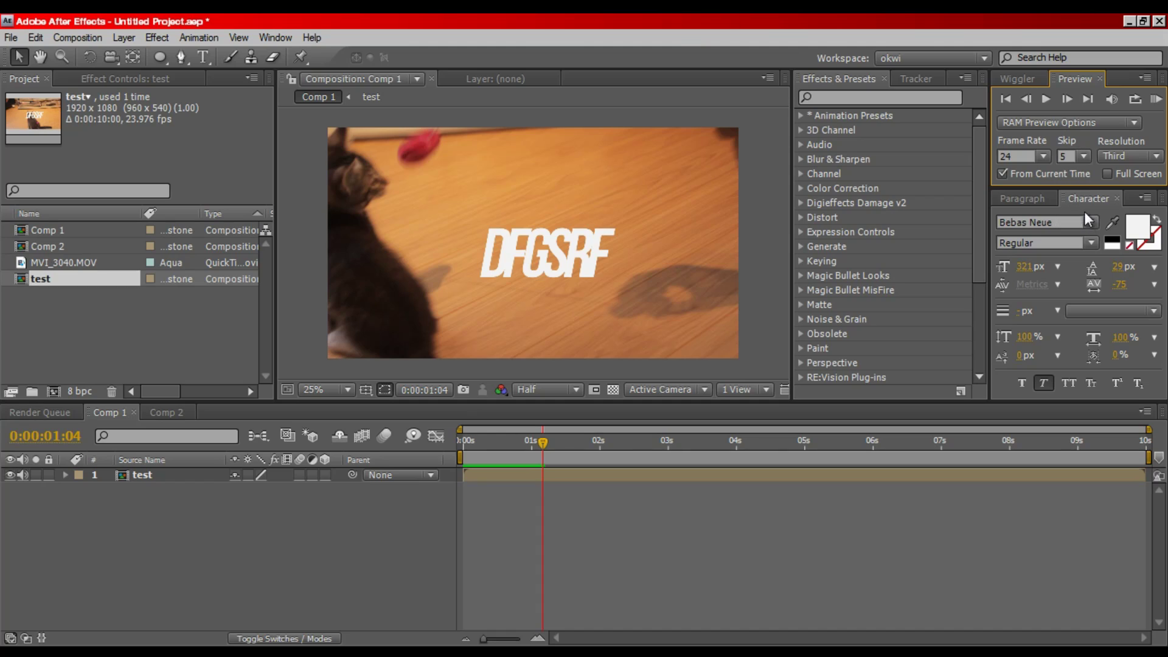
click(1081, 157)
click(1079, 133)
Switch the Comp 1 viewer resolution to Full and back to Half, and set the RAM preview resolution to Half.
click(1130, 156)
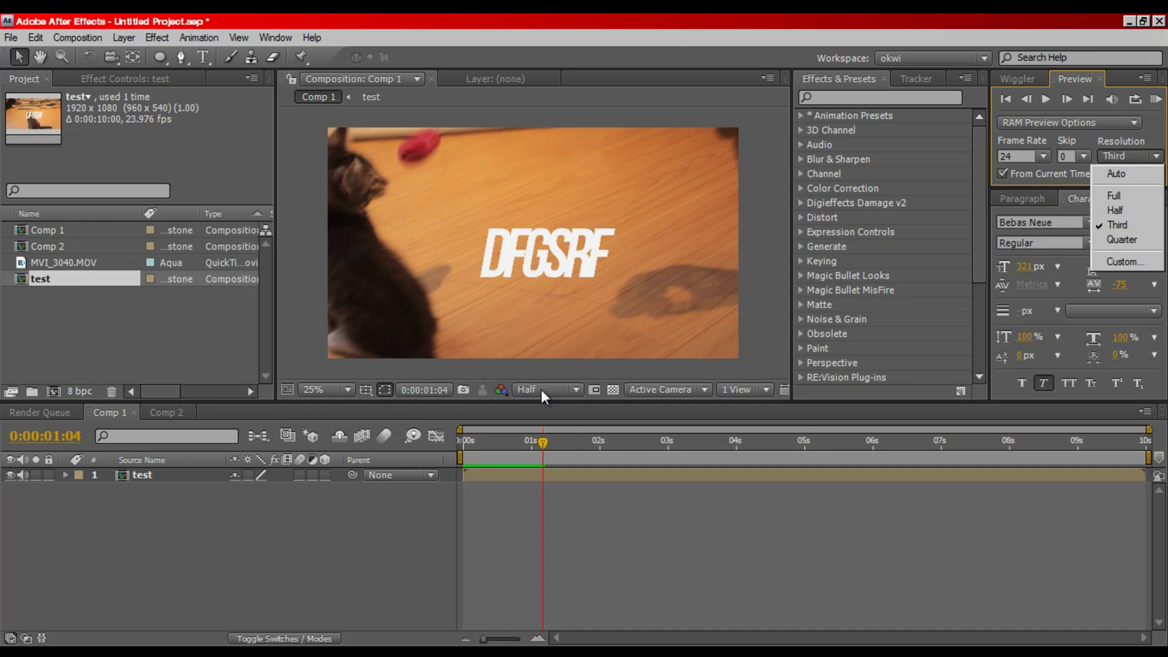
click(542, 349)
key(ctrl+j)
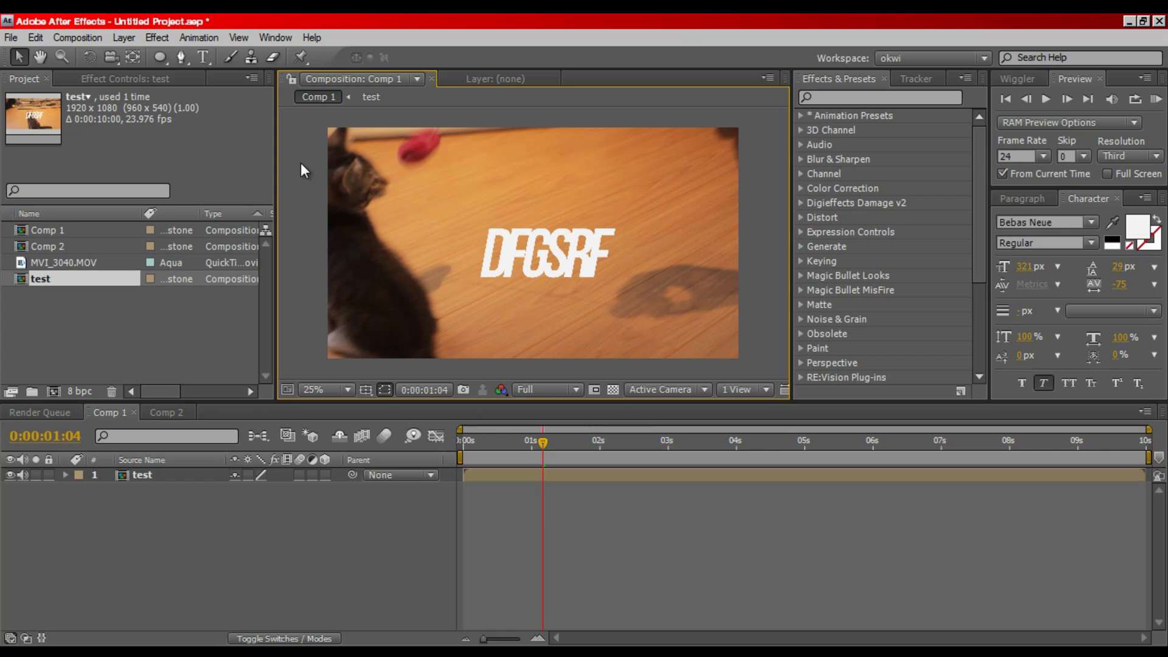
key(ctrl+shift+j)
click(1130, 156)
click(1130, 207)
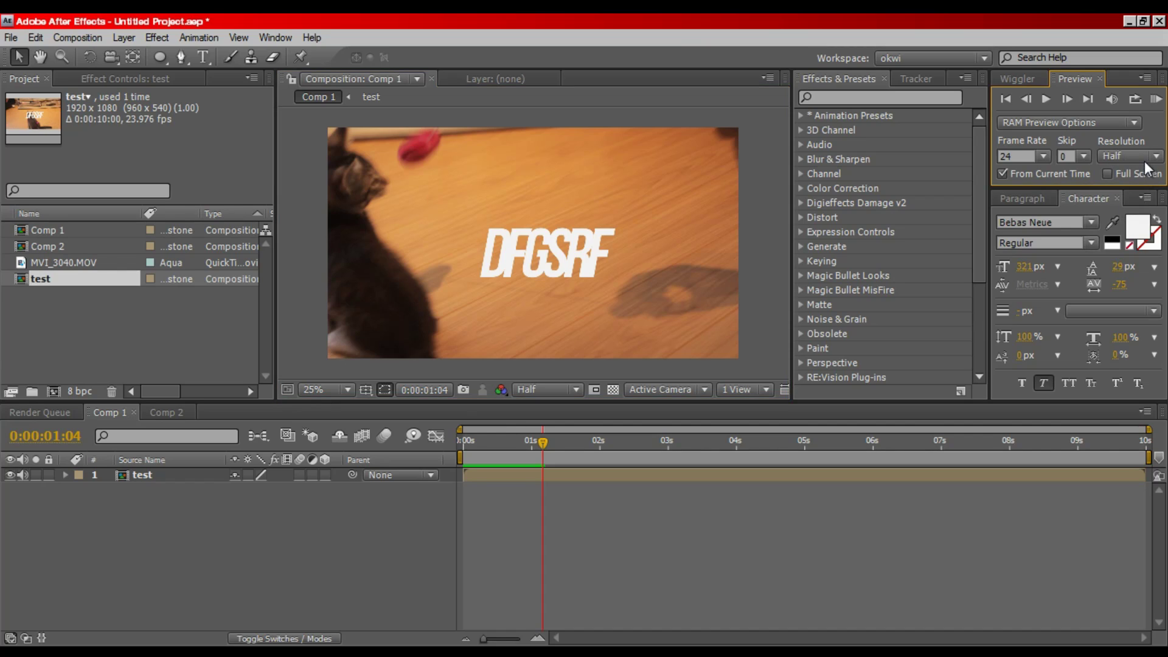
Move the current time to 0:00:04:03 and run a RAM preview from there.
click(1154, 102)
click(1018, 176)
click(744, 435)
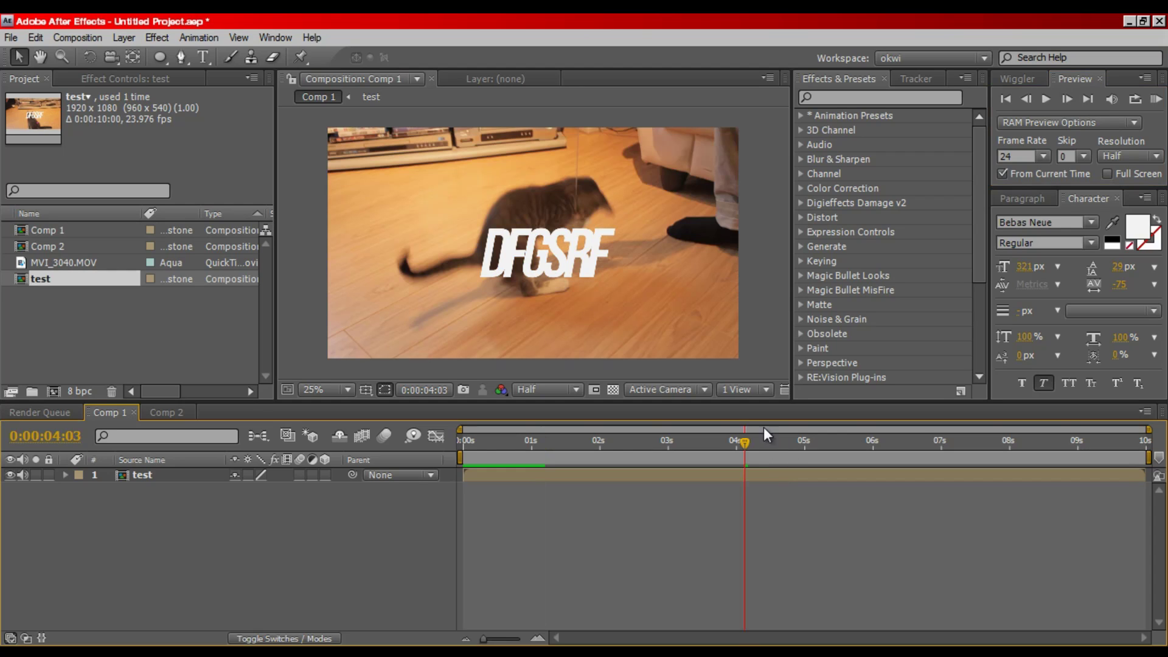
click(1155, 101)
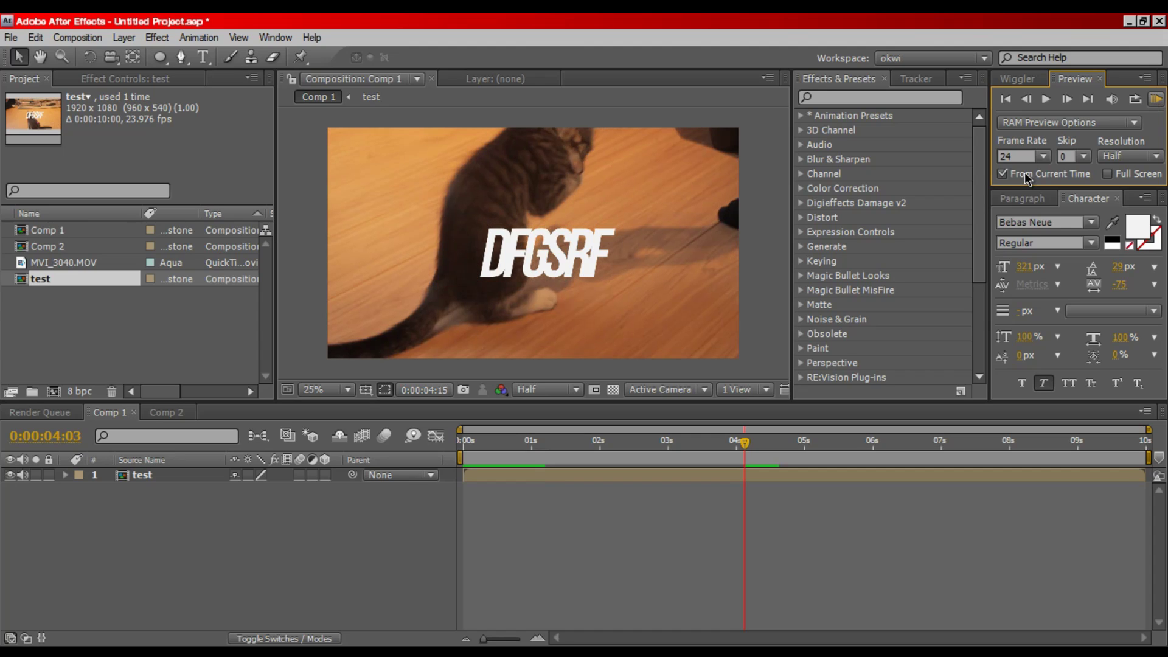
Turn off From Current Time and run a RAM preview of Comp 1 from its beginning.
click(1003, 174)
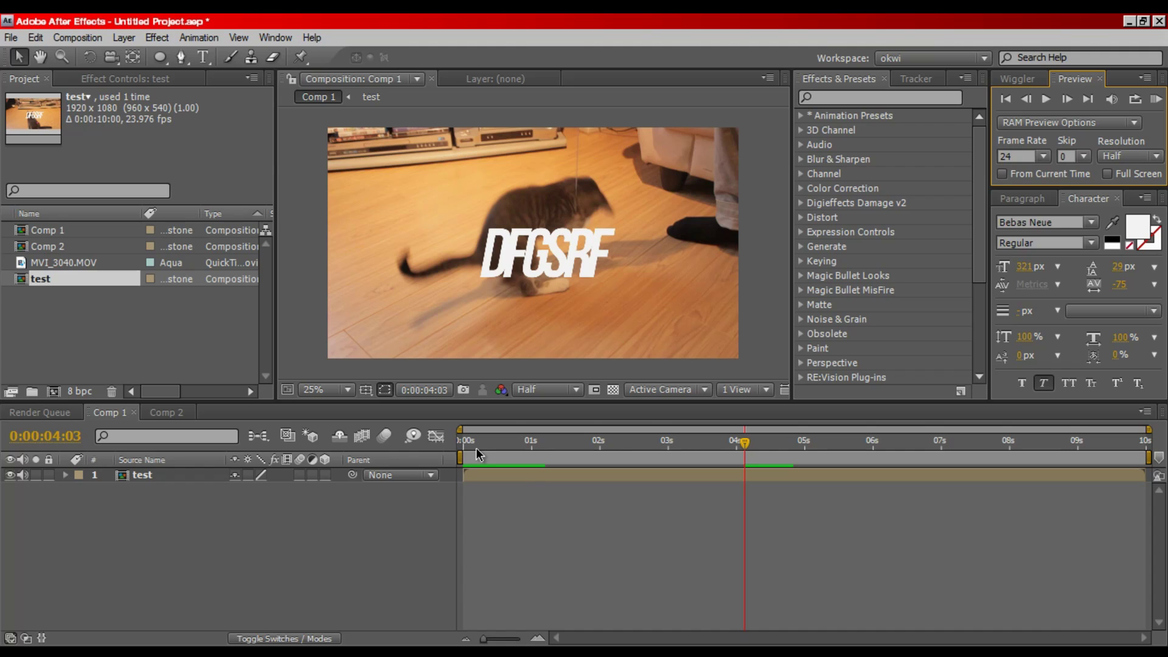
key(KP_0)
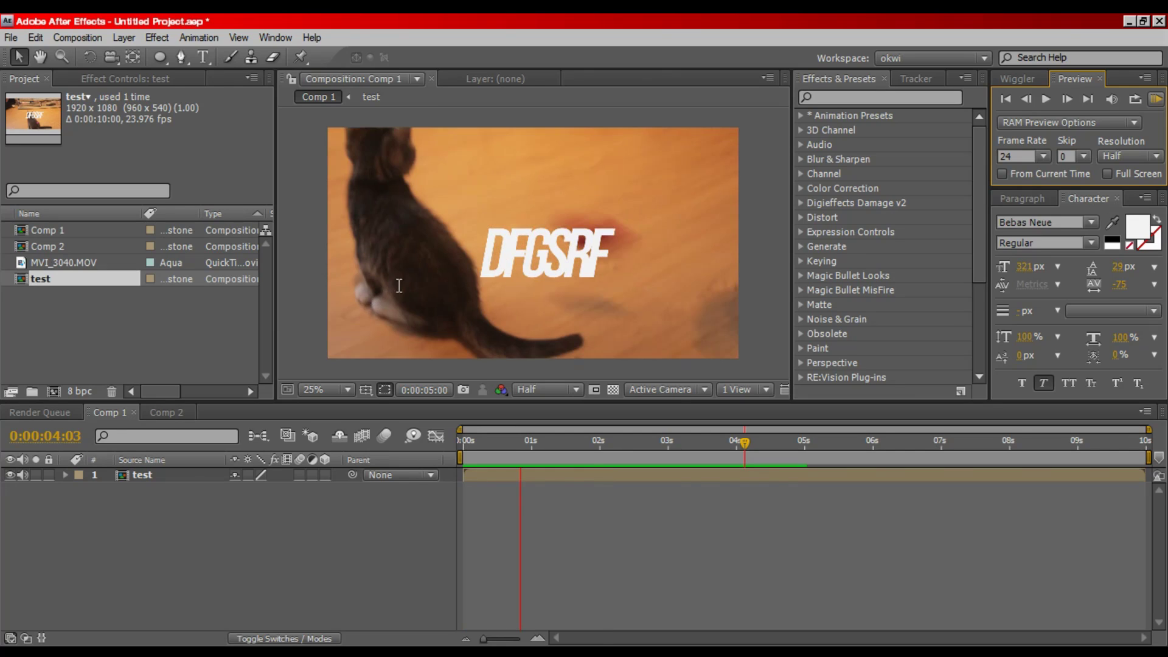
click(1156, 100)
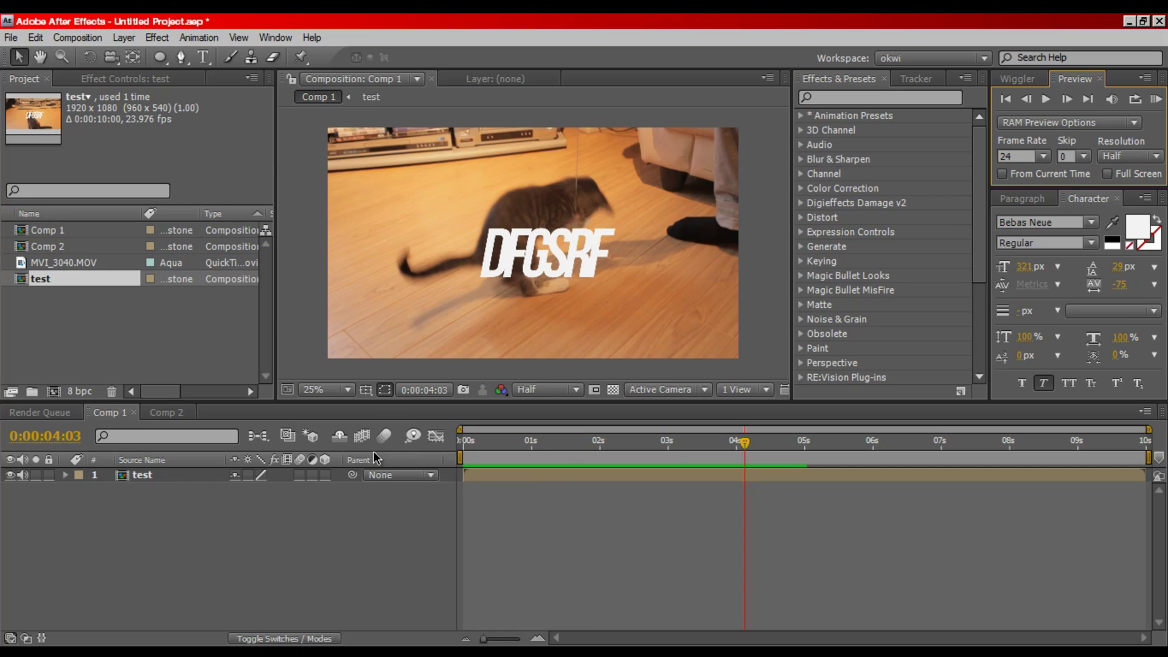
Try moving the test layer around in the Comp 1 viewer, undo the moves, and deselect the layer.
click(511, 246)
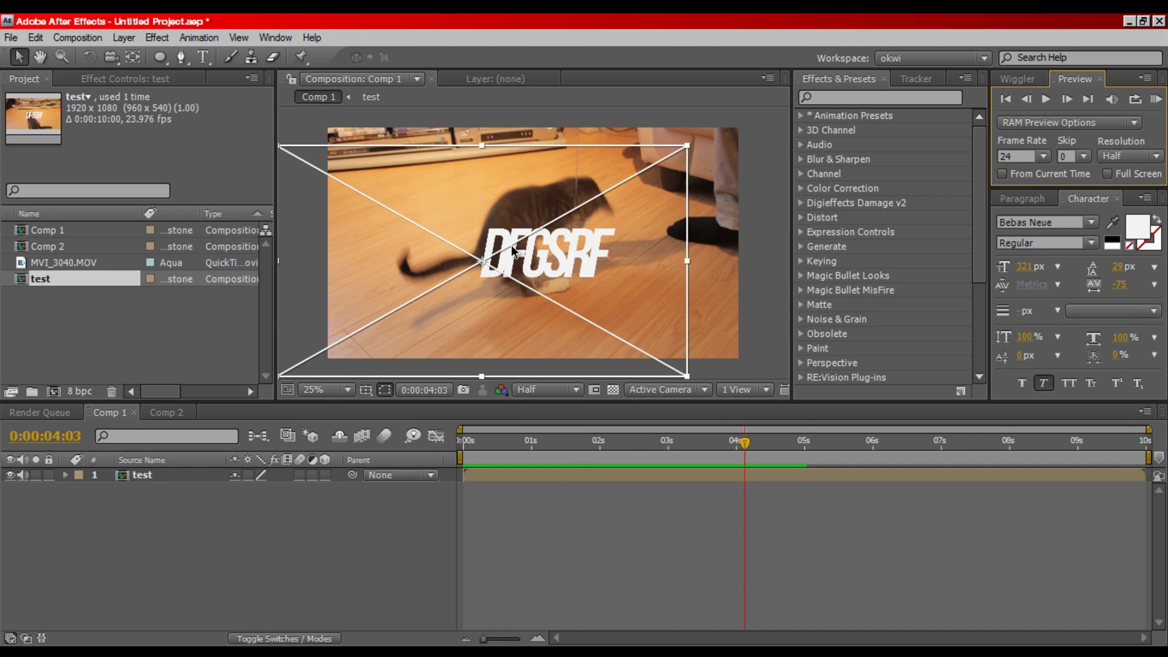
drag(511, 245, 511, 244)
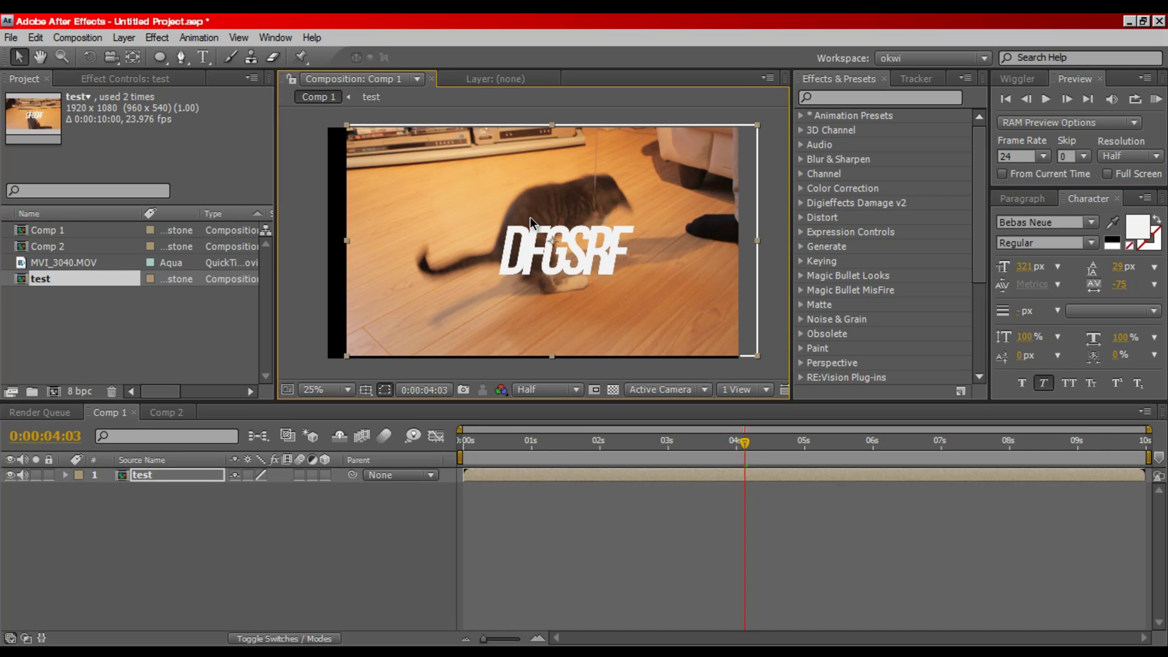
key(ctrl+z)
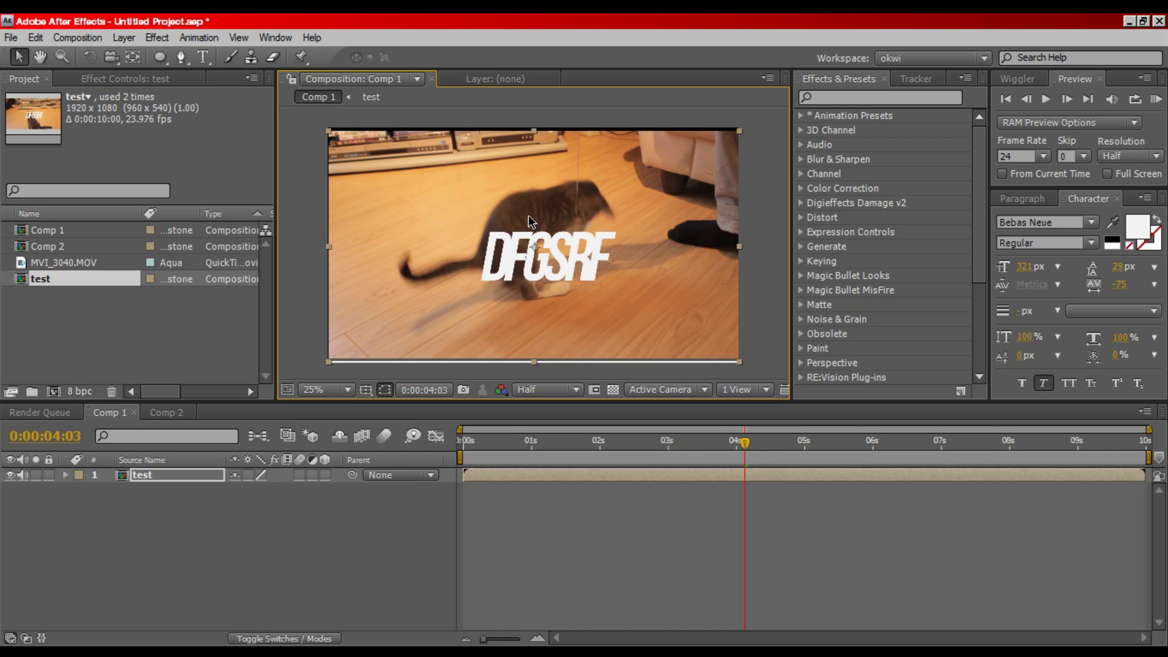
key(ctrl+z)
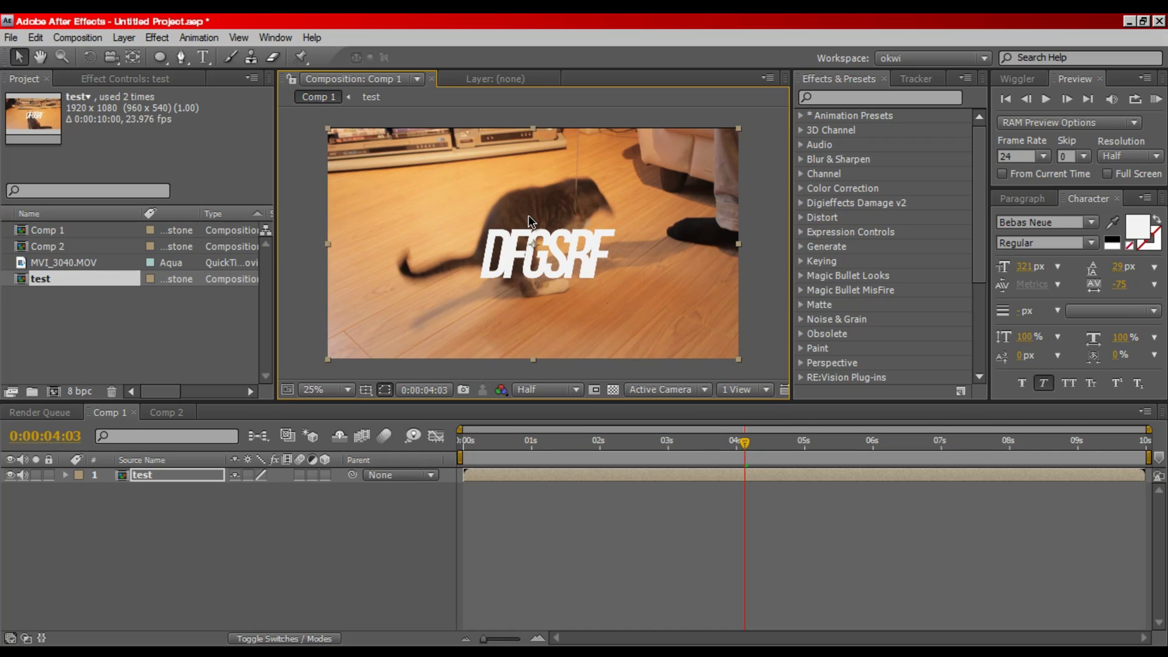
key(ctrl+z)
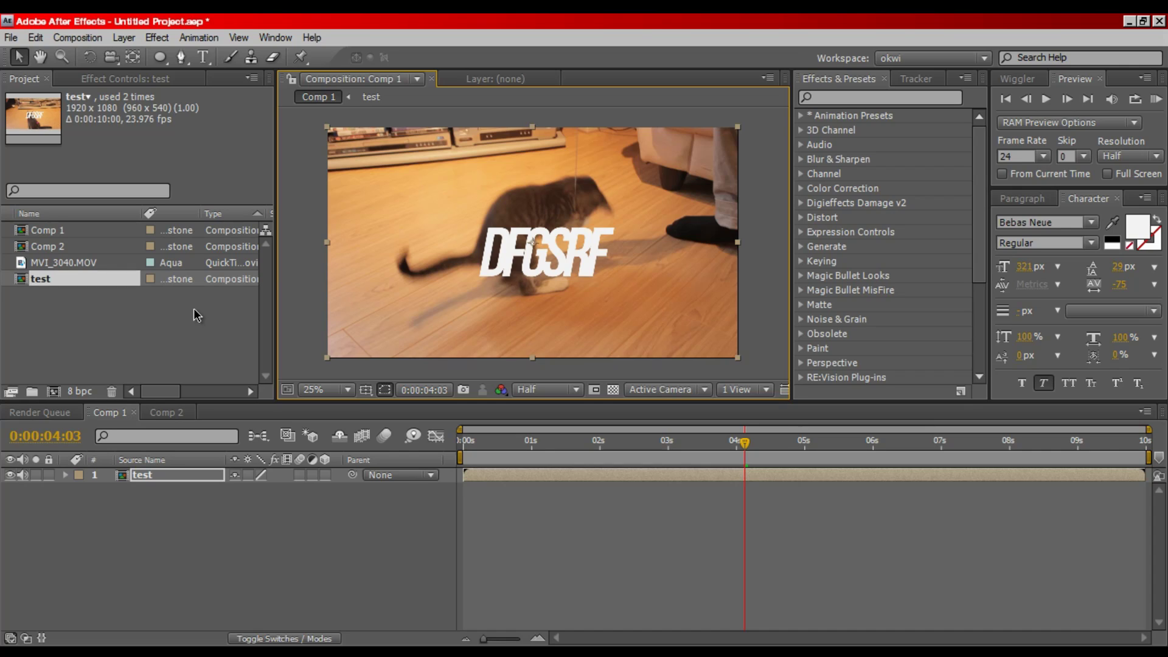
key(F2)
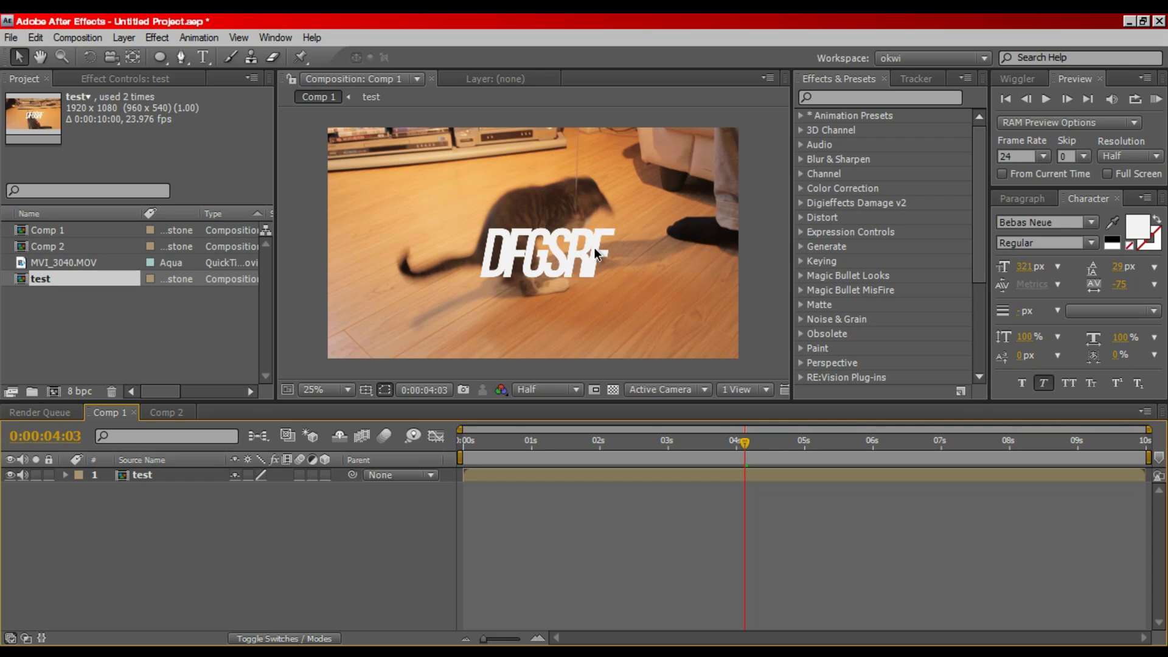
Select the test layer directly in the Comp 1 viewer and deselect it again.
click(563, 254)
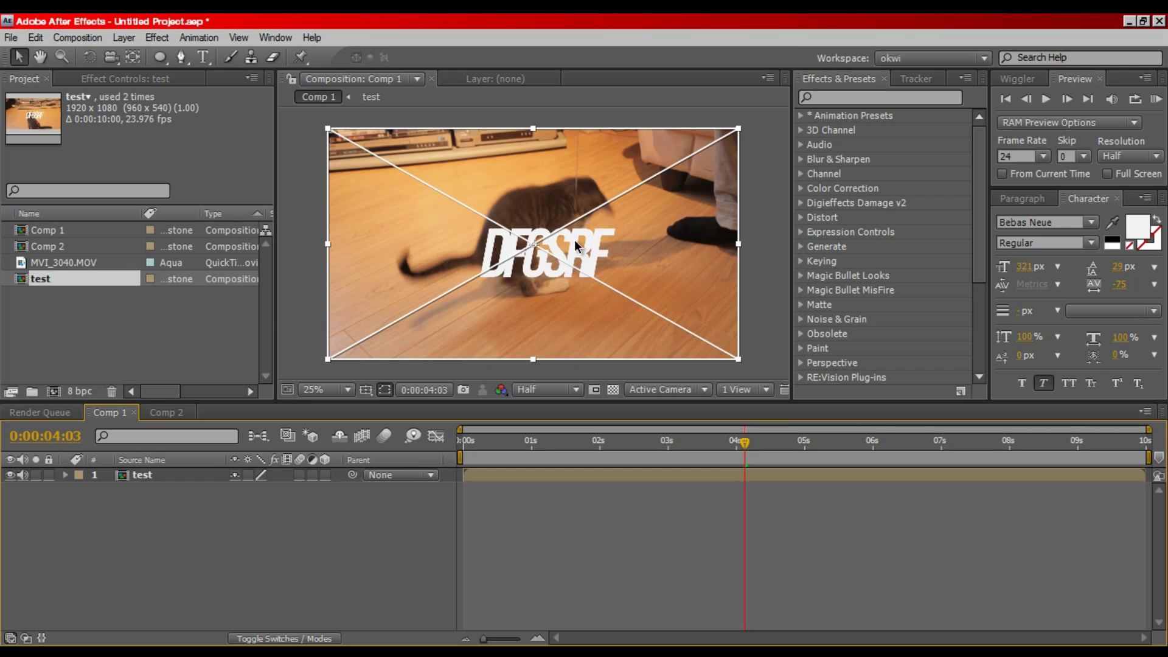
click(713, 174)
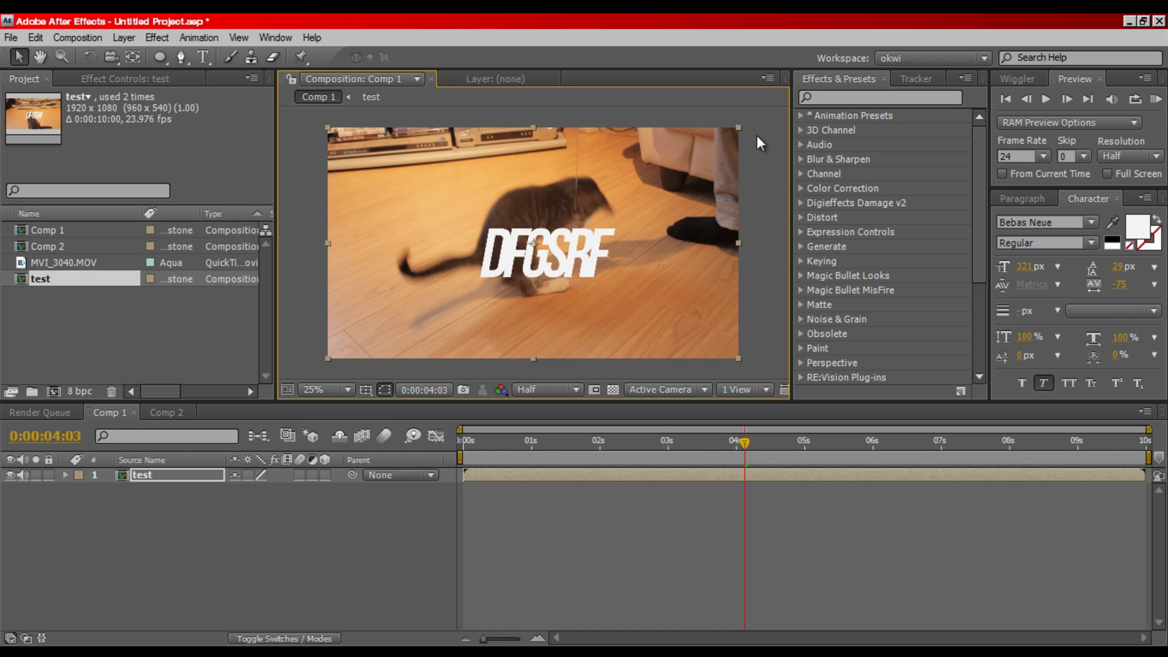
click(757, 135)
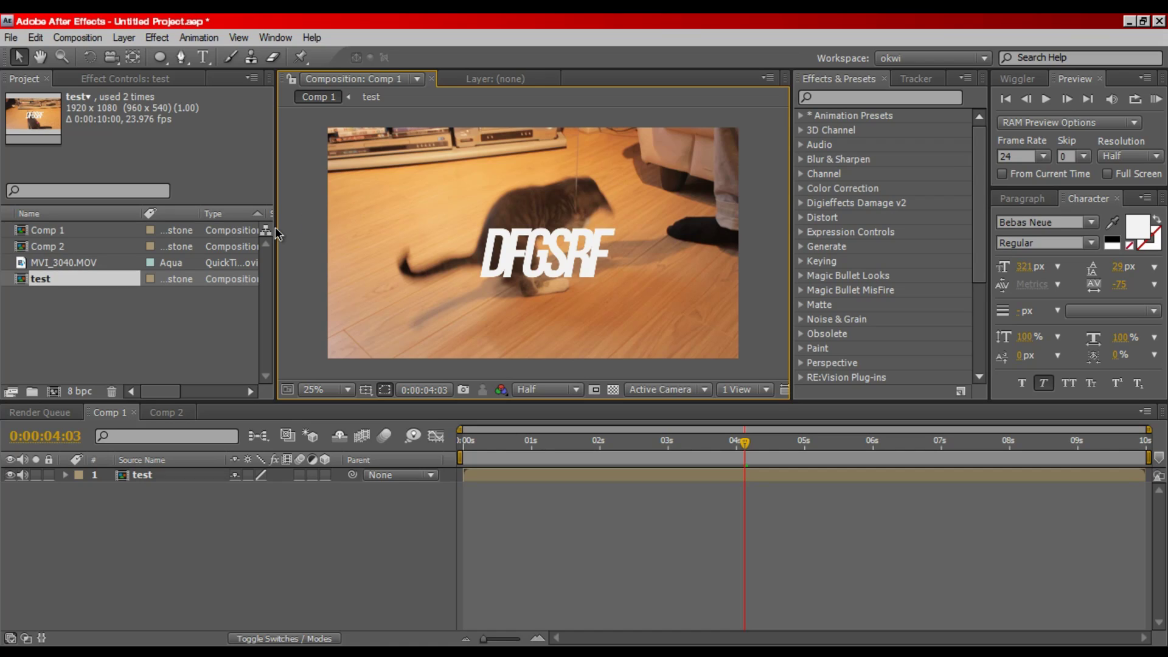
Try out the shape, Type, Brush and camera tools, returning to the Selection tool.
click(160, 56)
key(ctrl+t)
click(225, 58)
key(v)
click(205, 430)
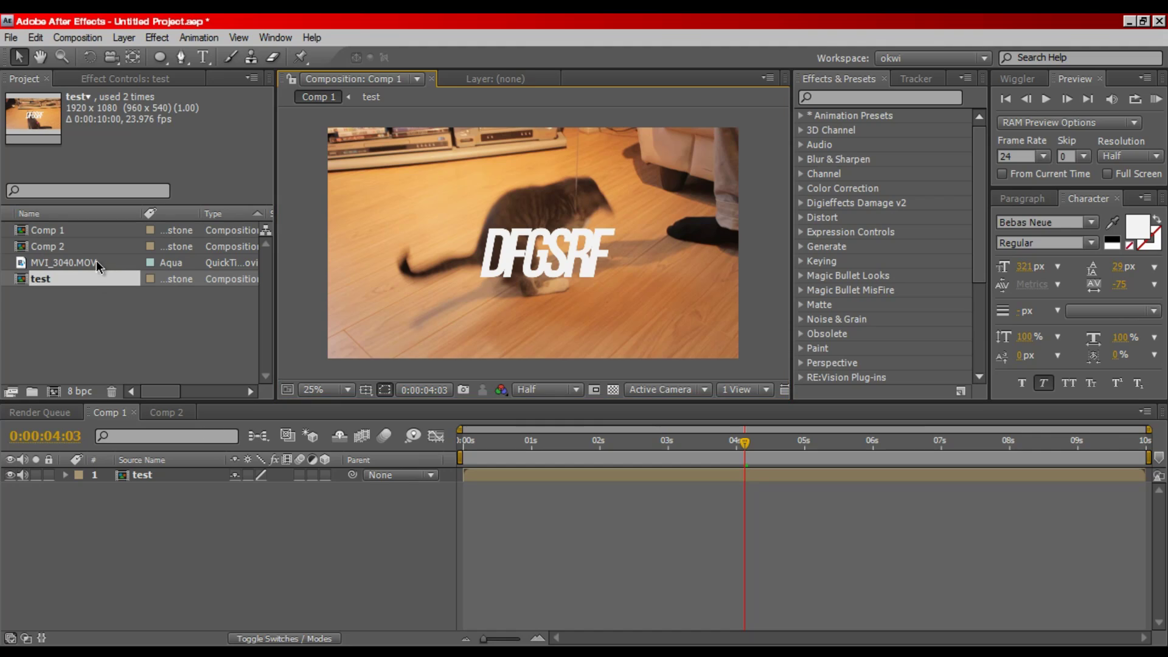
click(111, 58)
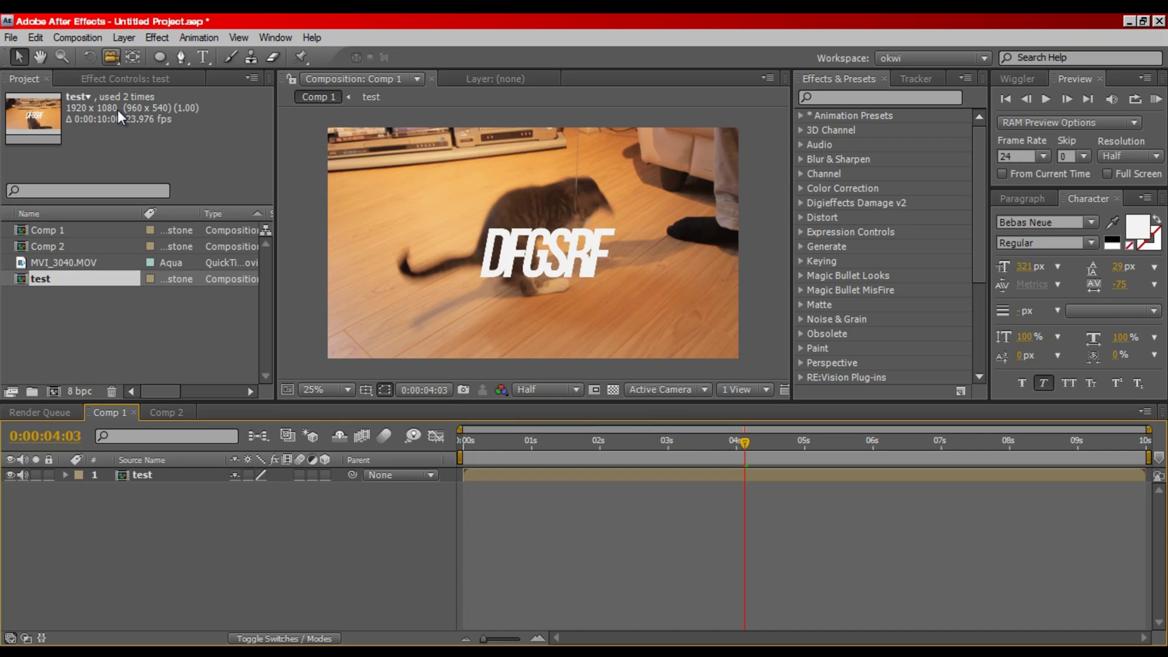
key(v)
drag(542, 16, 540, 23)
double_click(540, 23)
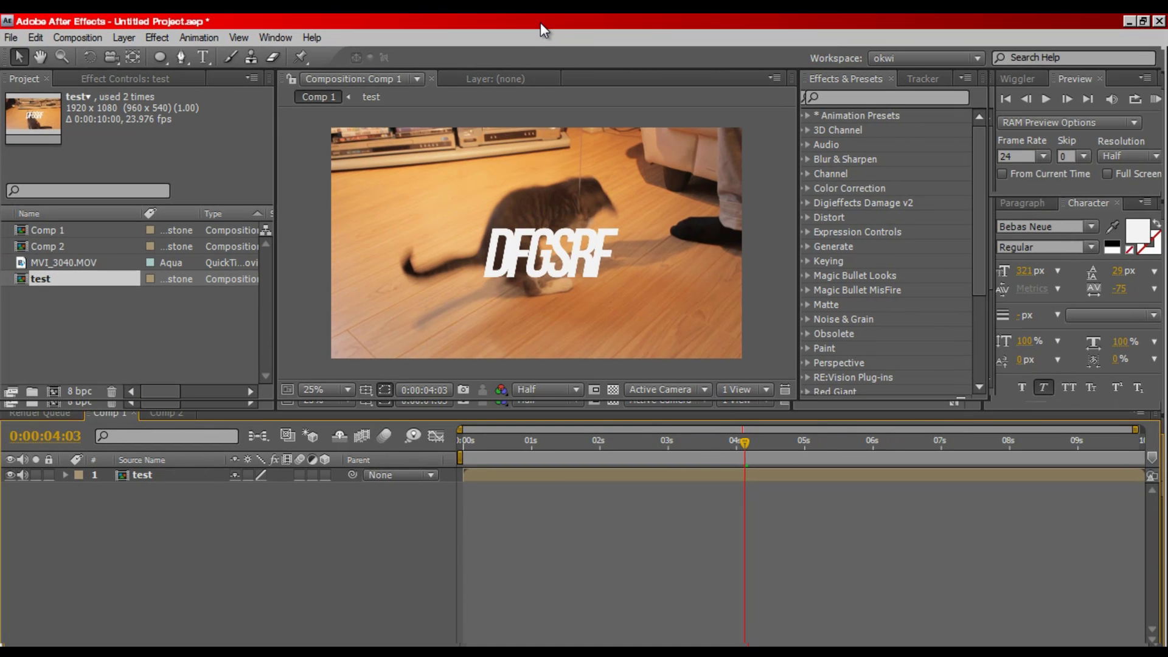